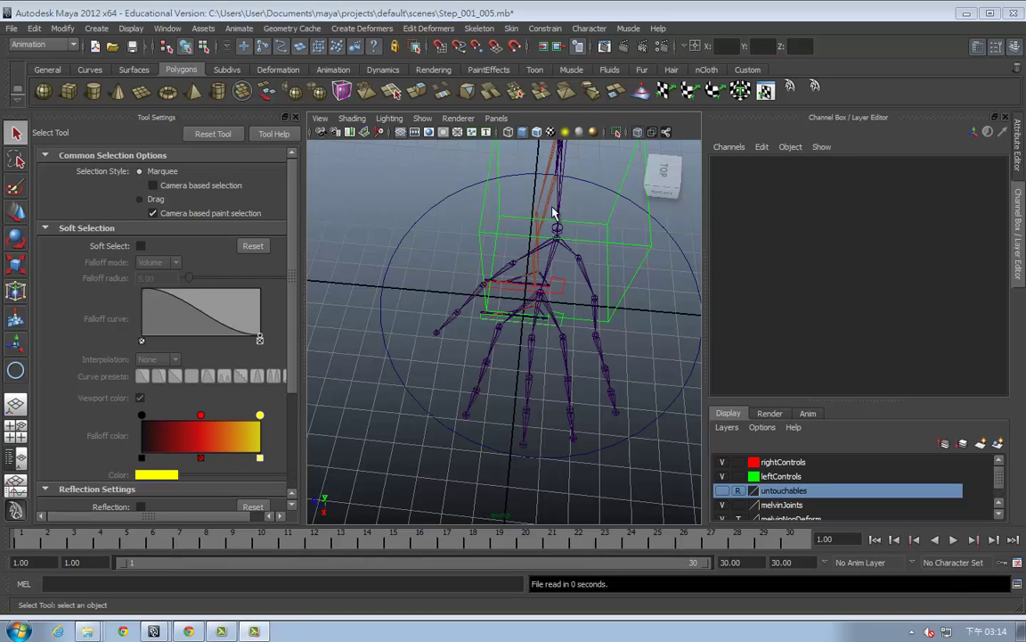
# Click through the thumb joints and check left_hand_control's Thumb Rotate Y channel
pyautogui.click(484, 286)
pyautogui.moveTo(577, 338)
pyautogui.keyDown('alt'); pyautogui.mouseDown()
pyautogui.moveTo(436, 354)
pyautogui.moveTo(451, 321)
pyautogui.mouseUp(); pyautogui.keyUp('alt')
pyautogui.click(447, 314)
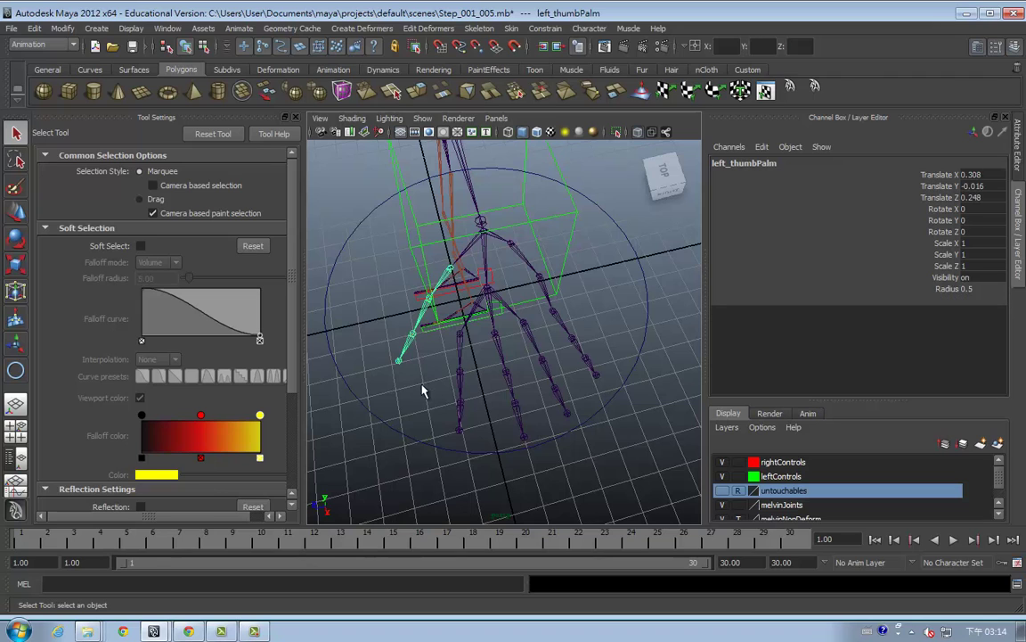
pyautogui.click(362, 372)
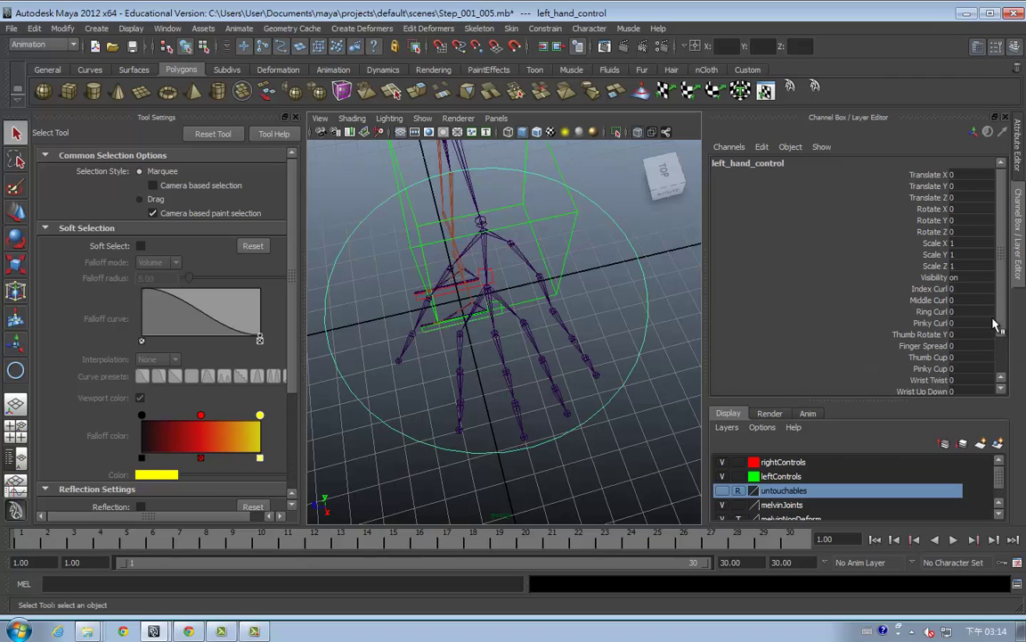
pyautogui.click(922, 334)
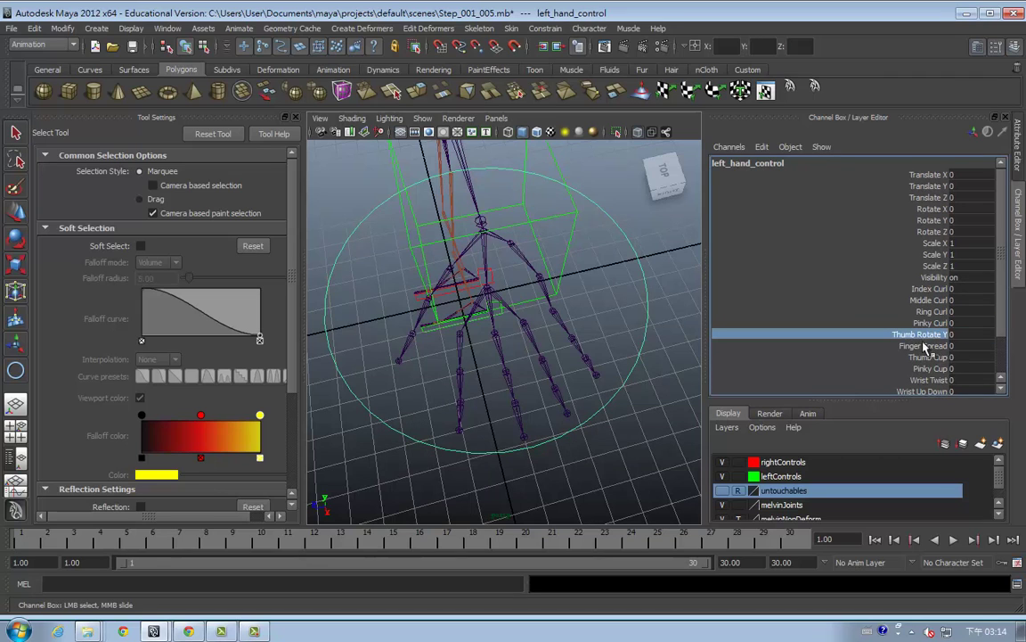
# Tumble around the thumb chain with joint axes shown, then return to object selection
pyautogui.moveTo(477, 327)
pyautogui.keyDown('alt'); pyautogui.mouseDown()
pyautogui.moveTo(491, 332)
pyautogui.moveTo(451, 325)
pyautogui.moveTo(449, 276)
pyautogui.mouseUp(); pyautogui.keyUp('alt')
pyautogui.click(447, 282)
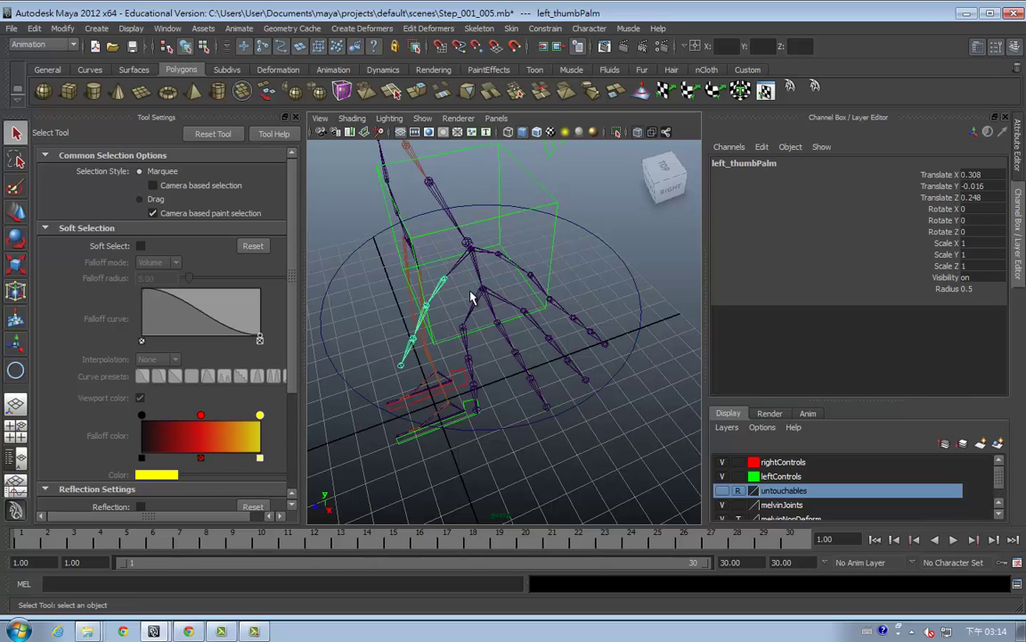
pyautogui.click(205, 47)
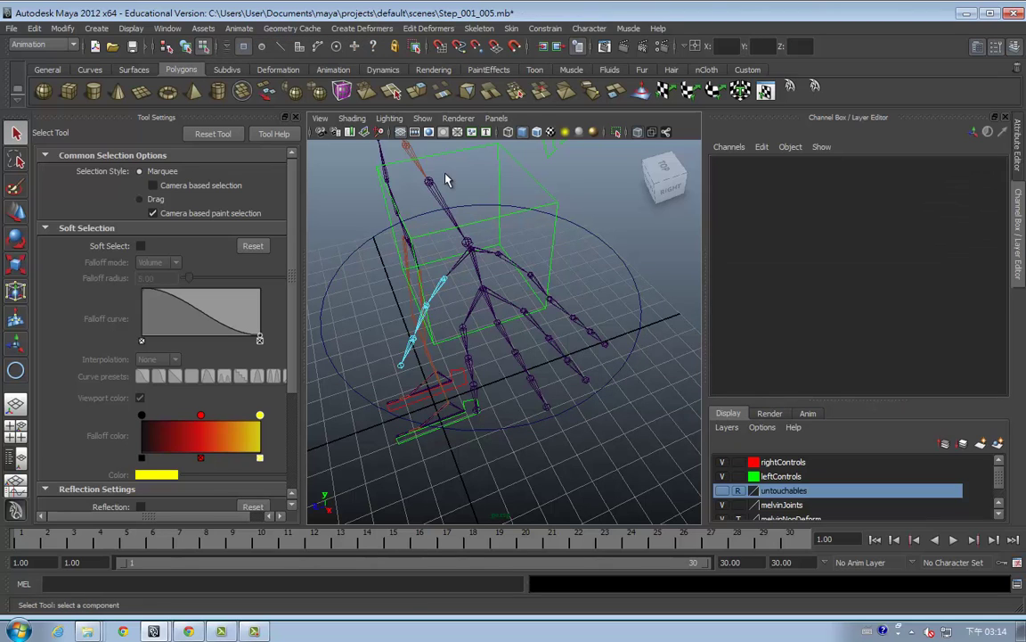
pyautogui.moveTo(486, 330)
pyautogui.keyDown('alt'); pyautogui.mouseDown()
pyautogui.moveTo(546, 309)
pyautogui.moveTo(475, 327)
pyautogui.moveTo(537, 338)
pyautogui.moveTo(597, 329)
pyautogui.moveTo(502, 338)
pyautogui.moveTo(501, 329)
pyautogui.moveTo(436, 328)
pyautogui.moveTo(452, 345)
pyautogui.moveTo(427, 328)
pyautogui.mouseUp(); pyautogui.keyUp('alt')
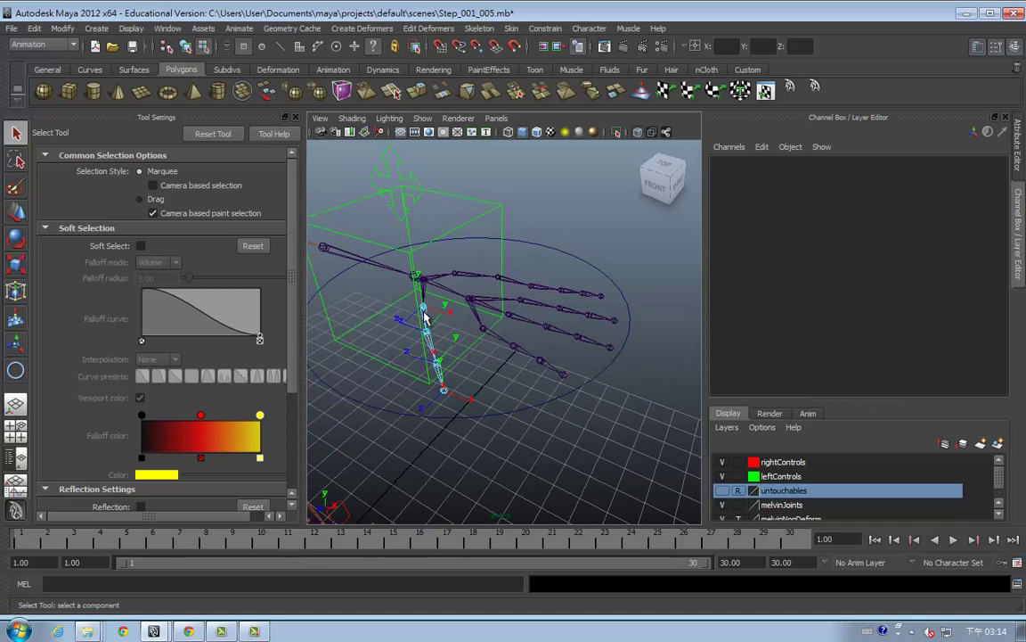
pyautogui.moveTo(434, 335)
pyautogui.keyDown('alt'); pyautogui.mouseDown()
pyautogui.moveTo(445, 324)
pyautogui.moveTo(435, 344)
pyautogui.moveTo(418, 335)
pyautogui.mouseUp(); pyautogui.keyUp('alt')
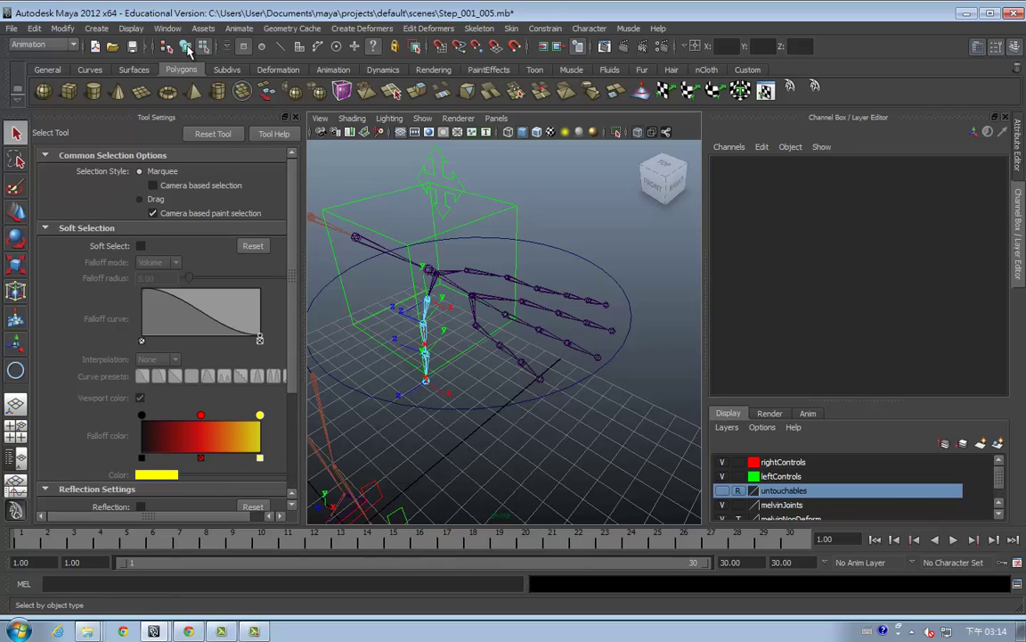
pyautogui.click(429, 294)
pyautogui.click(851, 207)
pyautogui.press('e')
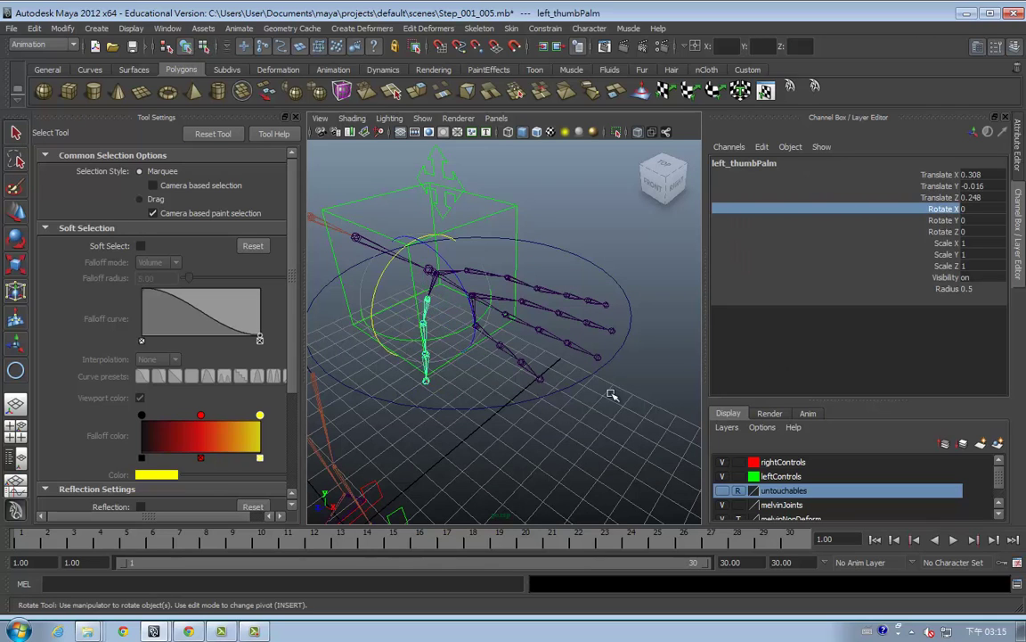
pyautogui.moveTo(612, 395); pyautogui.dragTo(666, 392, button='middle')
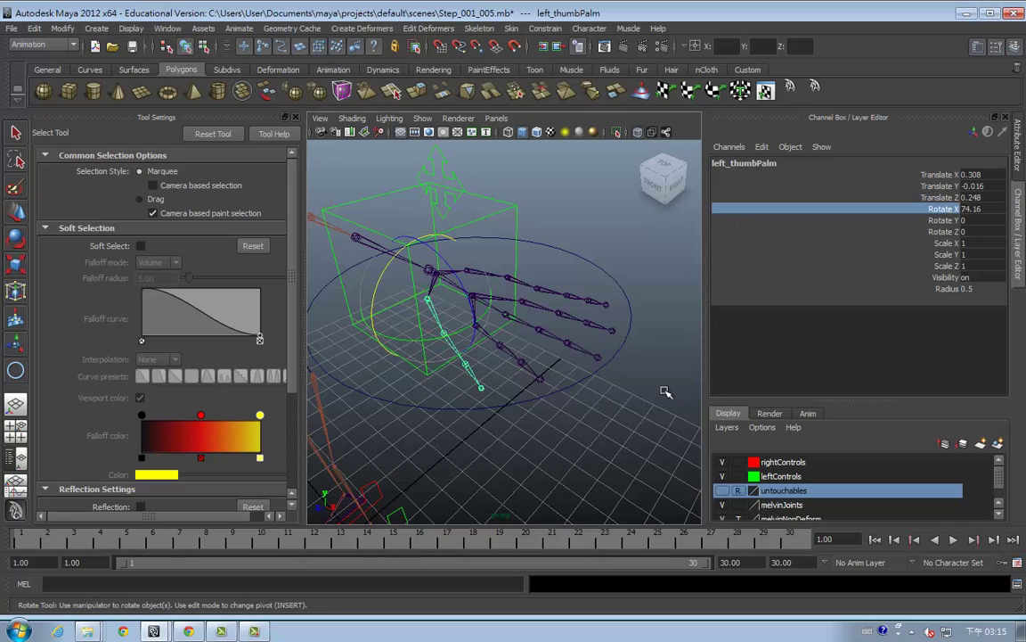
pyautogui.keyDown('alt'); pyautogui.moveTo(455, 415); pyautogui.dragTo(479, 442); pyautogui.keyUp('alt')
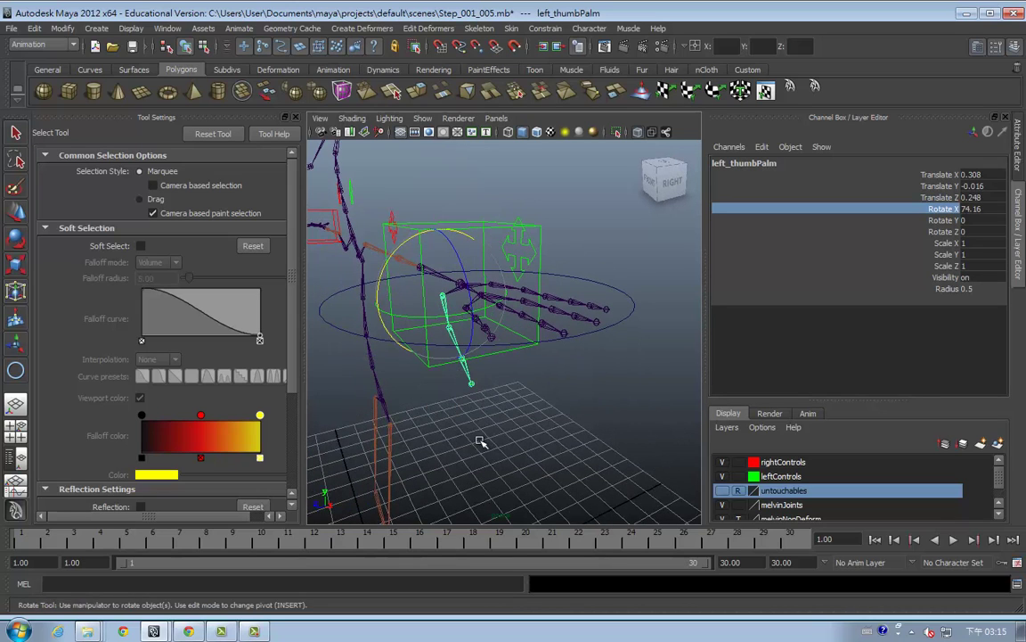
pyautogui.moveTo(479, 442); pyautogui.dragTo(321, 401, button='middle')
pyautogui.hotkey('ctrl', 'z')
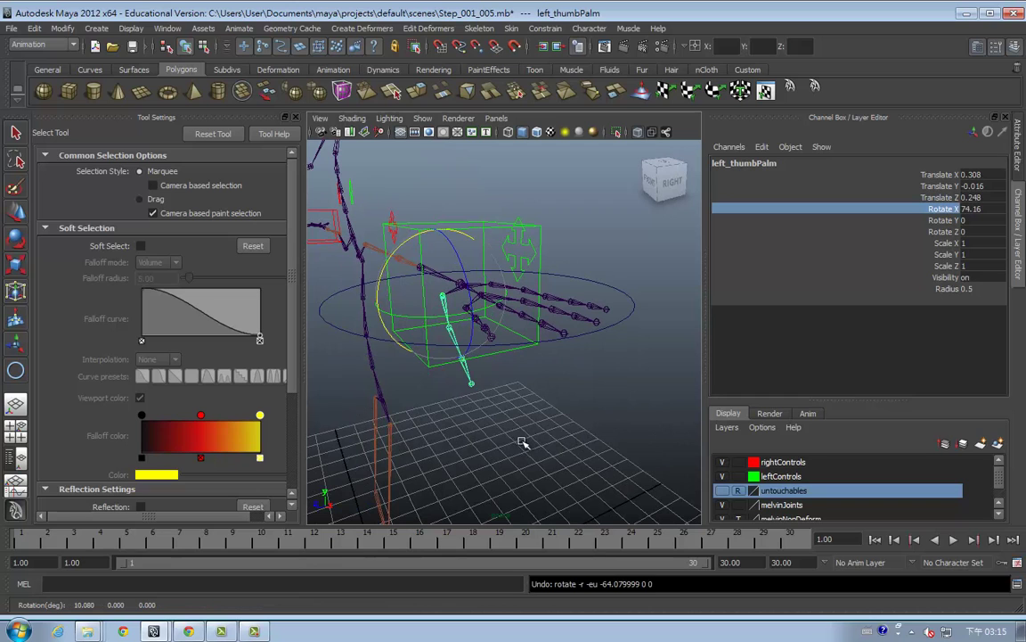
pyautogui.write('0')
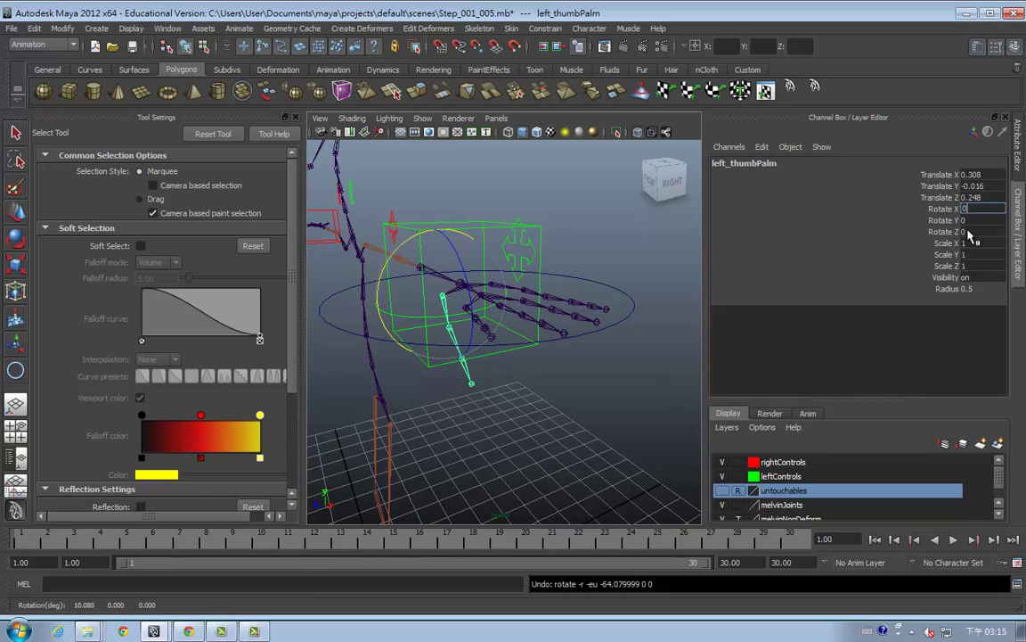
pyautogui.press('Return')
pyautogui.moveTo(477, 266)
pyautogui.keyDown('alt'); pyautogui.mouseDown()
pyautogui.moveTo(477, 314)
pyautogui.moveTo(525, 289)
pyautogui.mouseUp(); pyautogui.keyUp('alt')
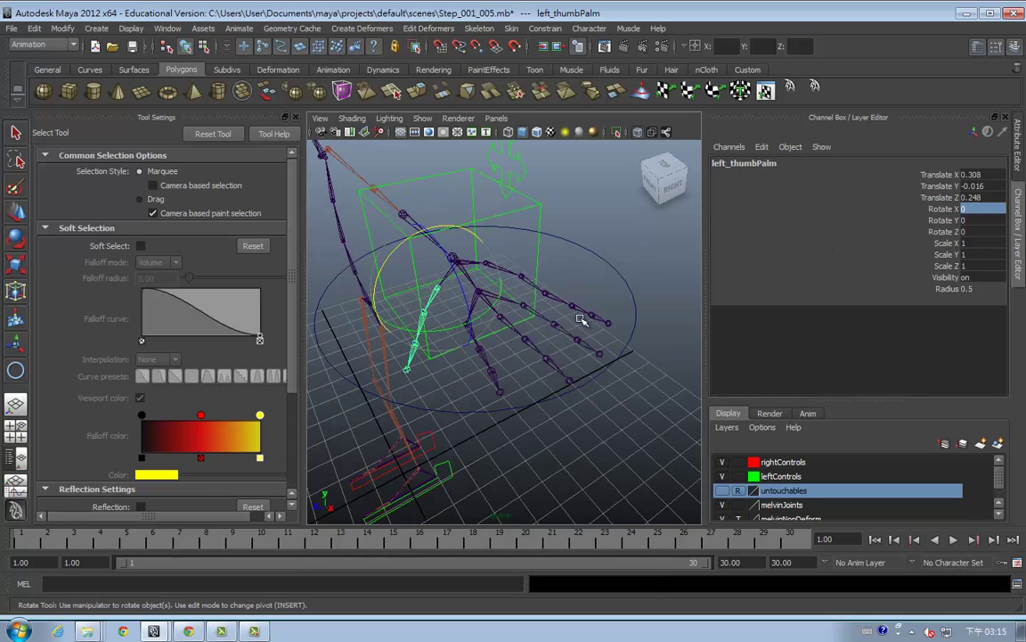
pyautogui.click(943, 222)
pyautogui.moveTo(537, 345); pyautogui.dragTo(561, 358, button='middle')
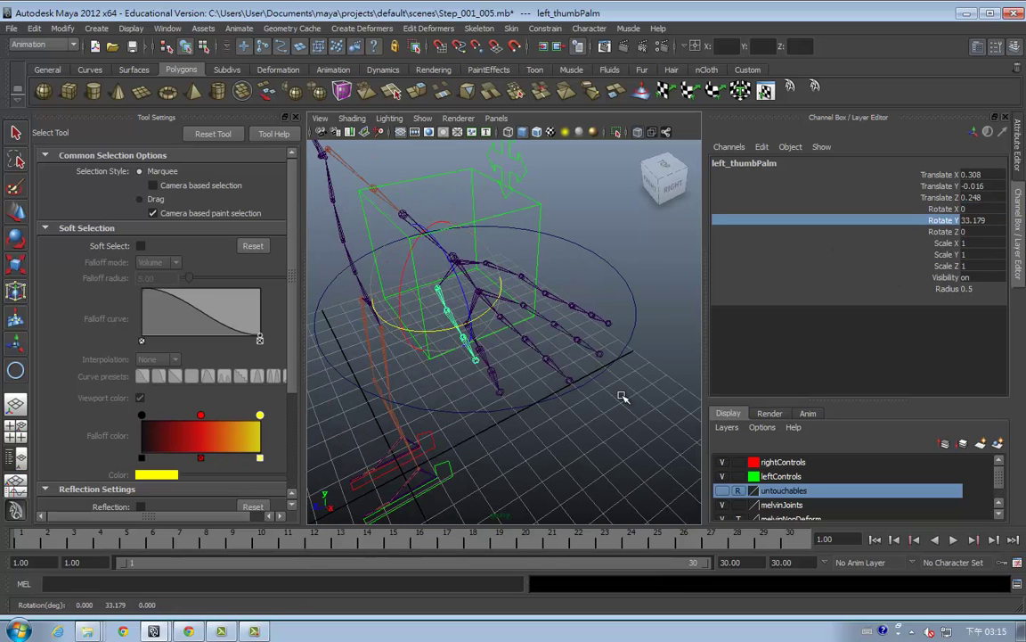
pyautogui.keyDown('alt'); pyautogui.moveTo(440, 427); pyautogui.dragTo(549, 432); pyautogui.keyUp('alt')
pyautogui.moveTo(549, 432)
pyautogui.mouseDown(button='middle')
pyautogui.moveTo(456, 440)
pyautogui.moveTo(521, 445)
pyautogui.moveTo(509, 447)
pyautogui.mouseUp(button='middle')
pyautogui.hotkey('ctrl', 'z')
pyautogui.keyDown('alt'); pyautogui.moveTo(524, 455); pyautogui.dragTo(477, 484); pyautogui.keyUp('alt')
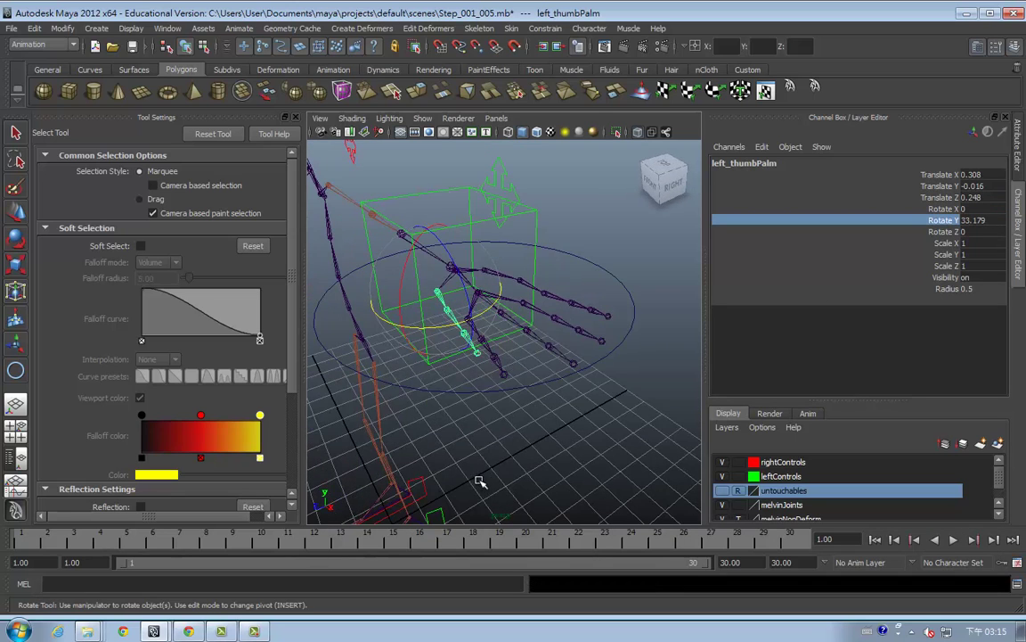
pyautogui.write('0')
pyautogui.click(557, 478)
pyautogui.click(436, 292)
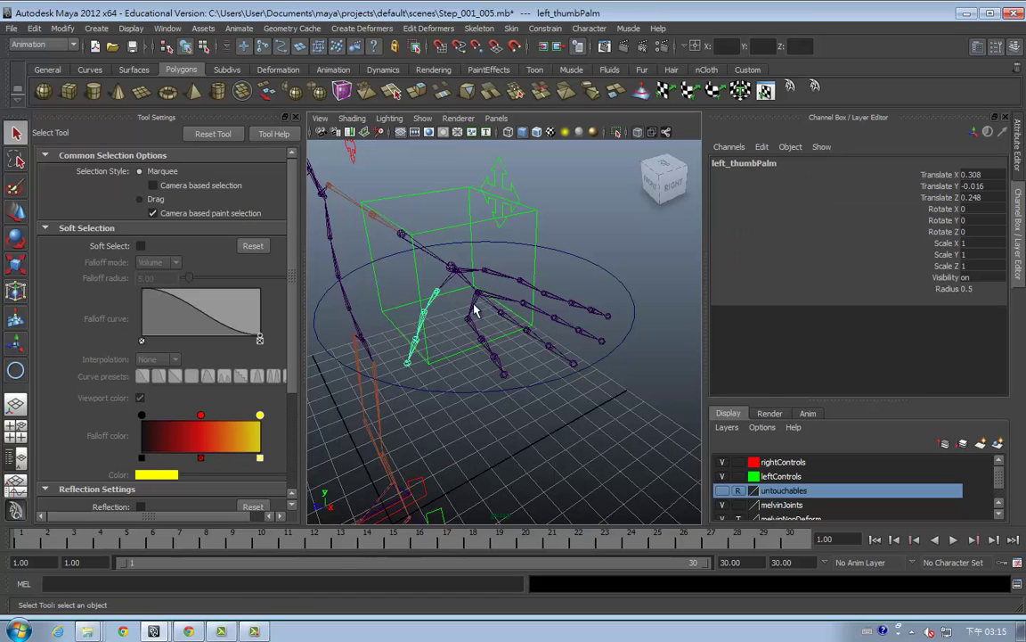
pyautogui.click(945, 231)
pyautogui.moveTo(558, 327)
pyautogui.mouseDown(button='middle')
pyautogui.moveTo(664, 352)
pyautogui.moveTo(581, 354)
pyautogui.mouseUp(button='middle')
pyautogui.moveTo(581, 354)
pyautogui.keyDown('alt'); pyautogui.mouseDown()
pyautogui.moveTo(607, 394)
pyautogui.moveTo(572, 374)
pyautogui.mouseUp(); pyautogui.keyUp('alt')
# Orbit around the hand rig and select the left_hand_control circle
pyautogui.click(571, 374)
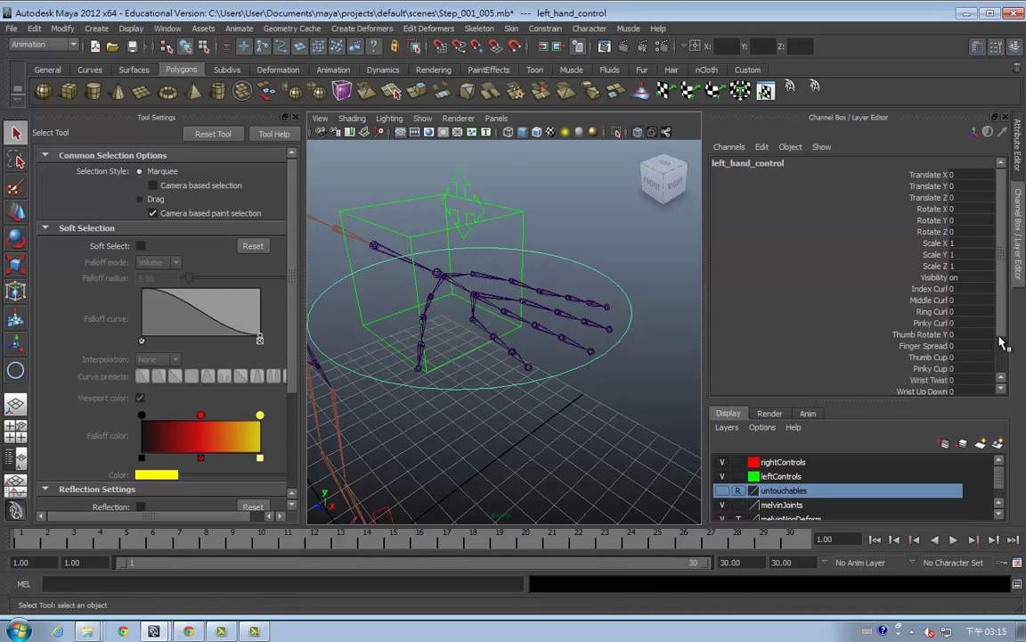
pyautogui.scroll(-2, 999, 365)
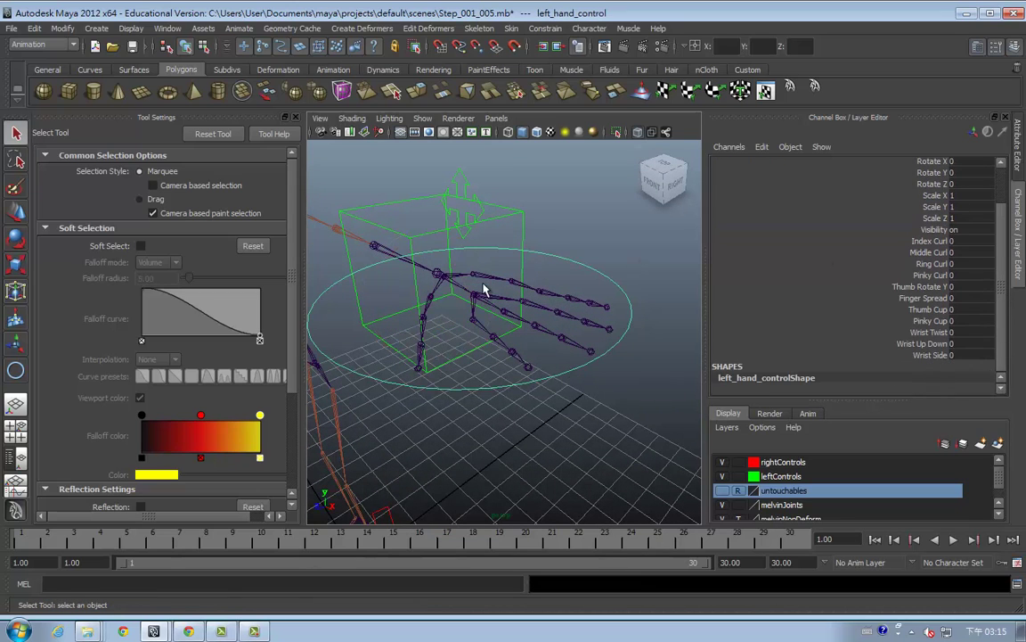
pyautogui.moveTo(465, 304)
pyautogui.keyDown('alt'); pyautogui.mouseDown()
pyautogui.moveTo(430, 302)
pyautogui.moveTo(439, 297)
pyautogui.mouseUp(); pyautogui.keyUp('alt')
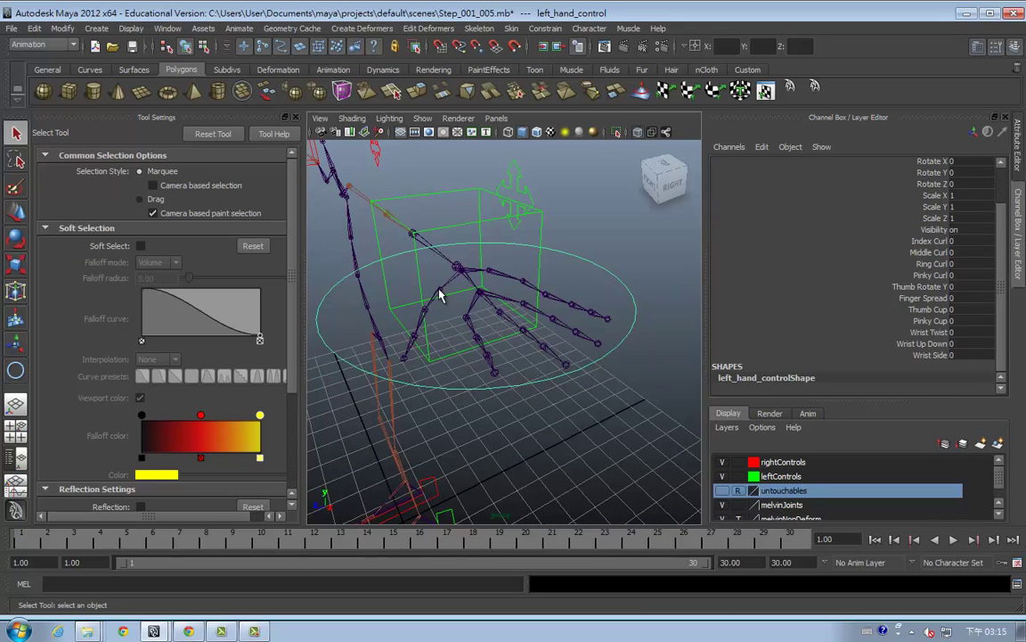
pyautogui.click(439, 295)
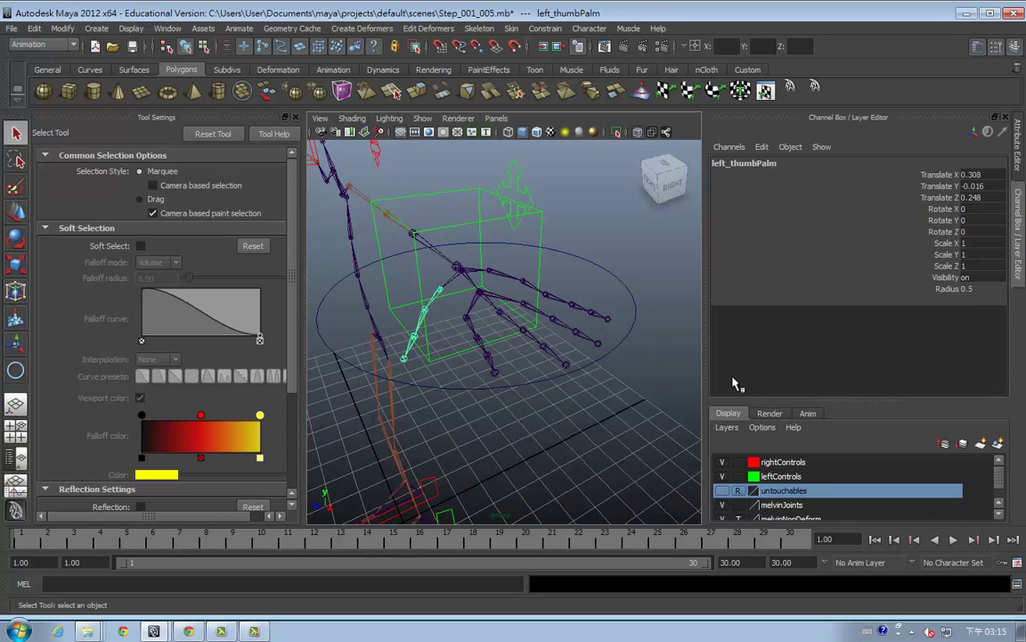
pyautogui.moveTo(545, 330); pyautogui.dragTo(622, 392)
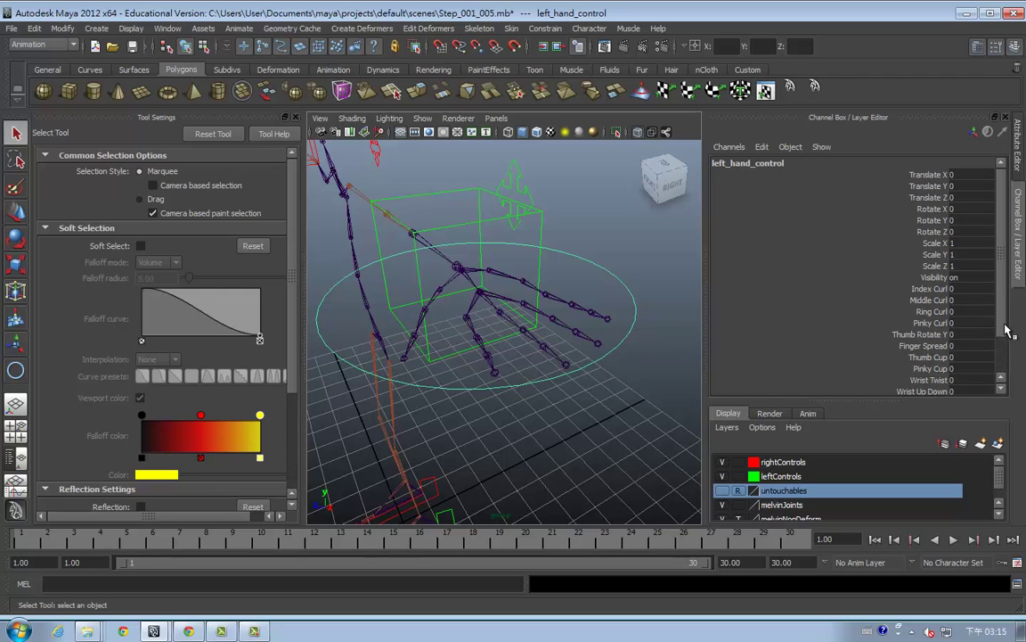
pyautogui.scroll(-1, 996, 350)
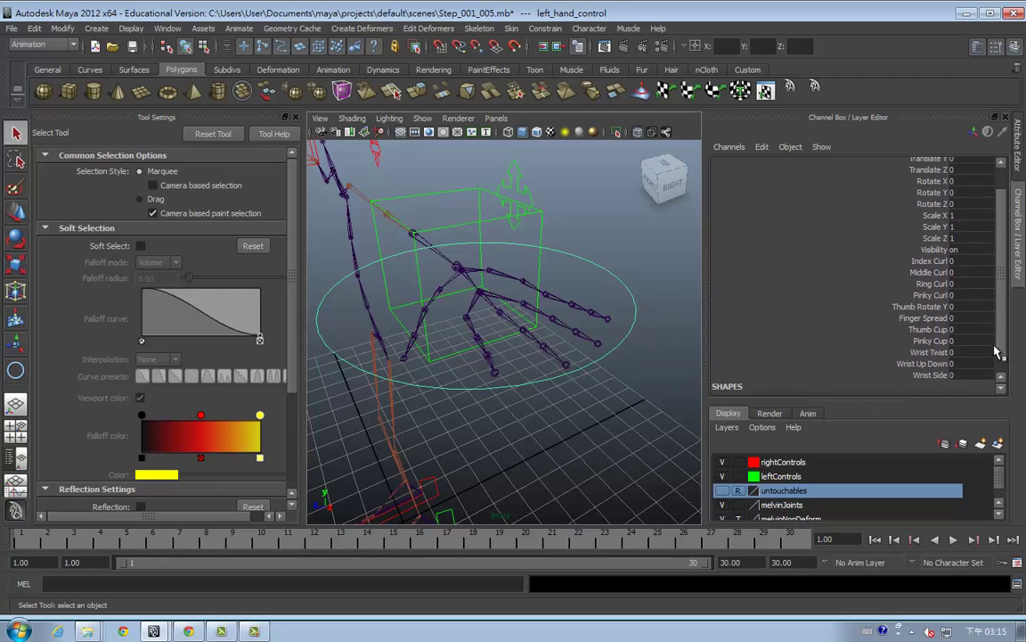
# Start a Channel Box Edit > Add Attribute entry with long name thumb_rot_x
pyautogui.click(761, 148)
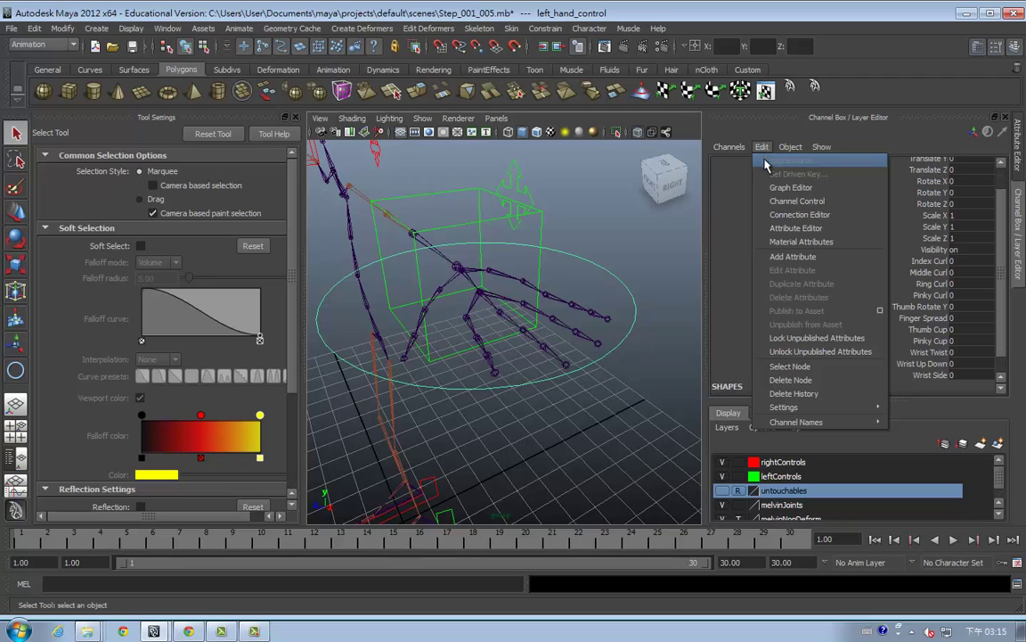
pyautogui.click(792, 256)
pyautogui.write('thumb_rot_x')
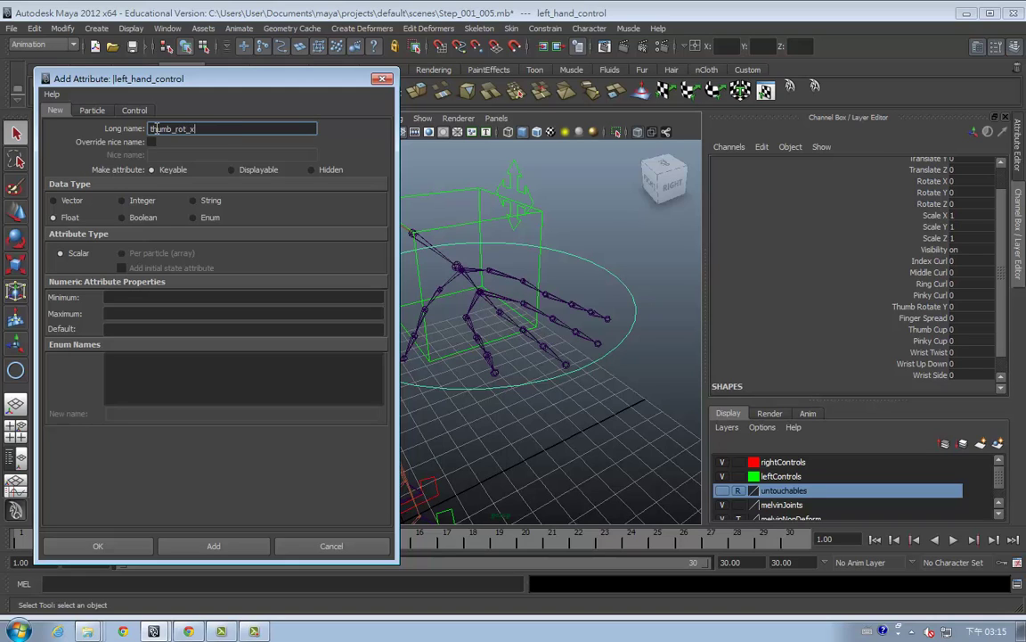
pyautogui.click(194, 297)
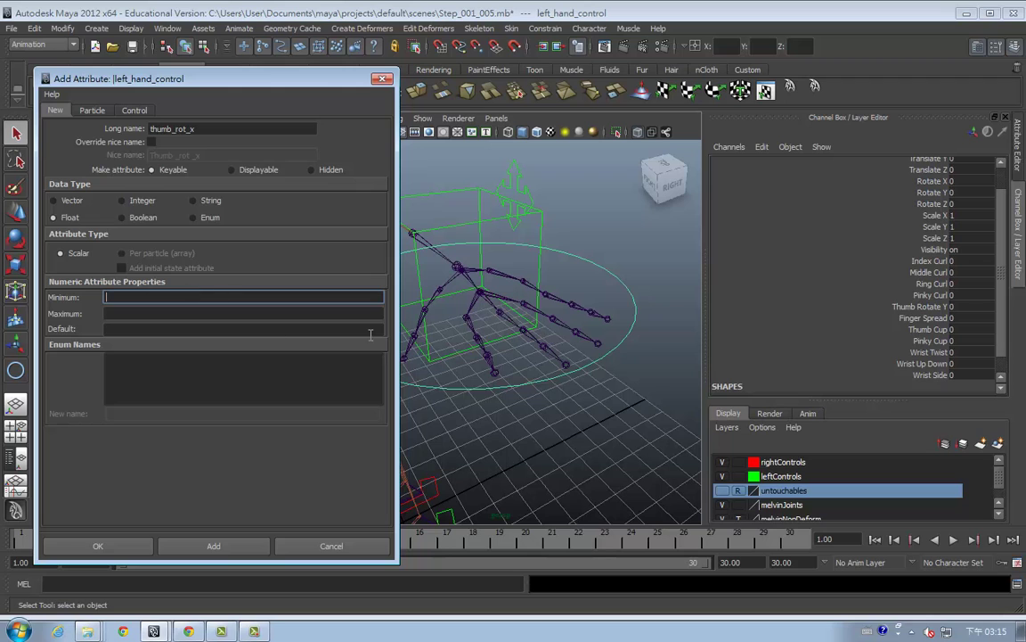
pyautogui.click(435, 292)
pyautogui.moveTo(435, 292)
pyautogui.keyDown('alt'); pyautogui.mouseDown()
pyautogui.moveTo(455, 358)
pyautogui.moveTo(509, 353)
pyautogui.mouseUp(); pyautogui.keyUp('alt')
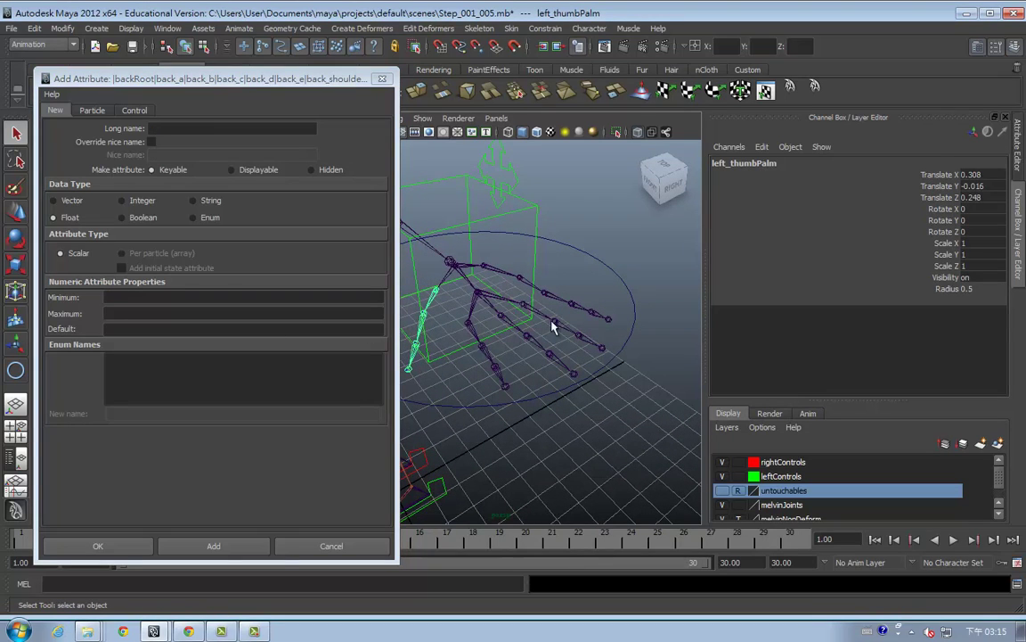
# Test-rotate the thumb joint around its X axis, returning it near rest pose
pyautogui.click(943, 208)
pyautogui.moveTo(535, 324)
pyautogui.mouseDown(button='middle')
pyautogui.moveTo(585, 323)
pyautogui.moveTo(675, 362)
pyautogui.moveTo(478, 328)
pyautogui.mouseUp(button='middle')
pyautogui.press('e')
pyautogui.moveTo(478, 328)
pyautogui.keyDown('alt'); pyautogui.mouseDown()
pyautogui.moveTo(490, 384)
pyautogui.moveTo(501, 380)
pyautogui.mouseUp(); pyautogui.keyUp('alt')
pyautogui.moveTo(501, 381)
pyautogui.mouseDown(button='middle')
pyautogui.moveTo(619, 385)
pyautogui.moveTo(552, 385)
pyautogui.mouseUp(button='middle')
# Add thumb_rot_x as a keyable float with minimum -10, maximum 10, default 0
pyautogui.click(76, 380)
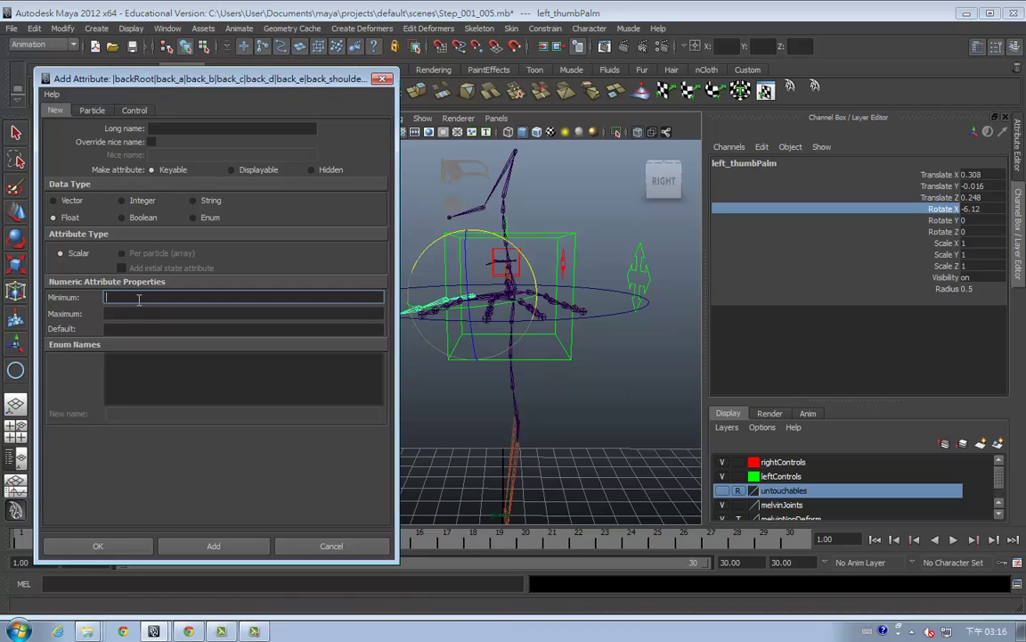
pyautogui.write('10')
pyautogui.press('Tab')
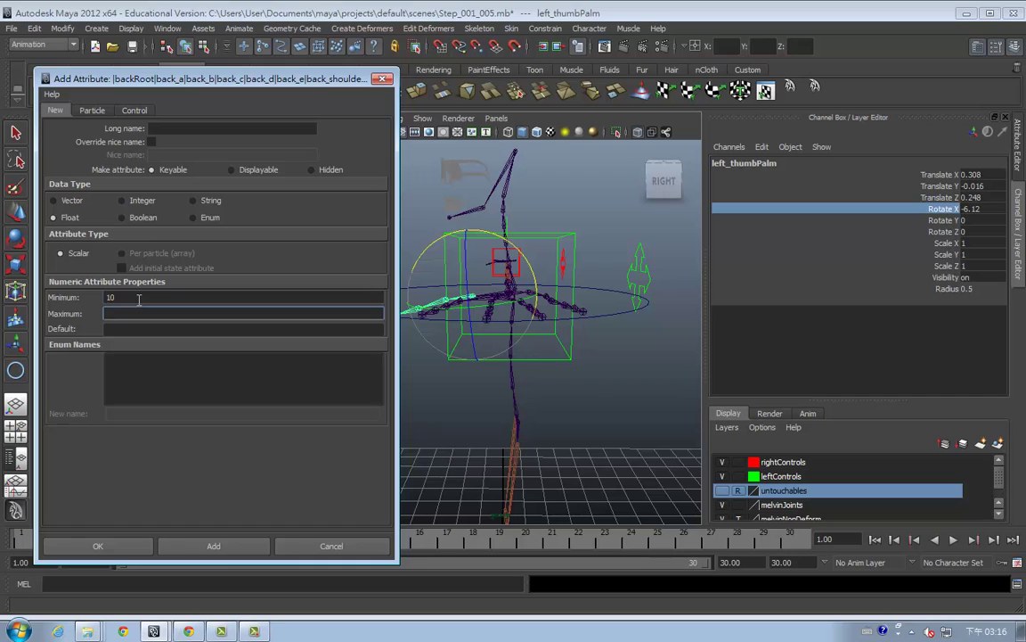
pyautogui.click(110, 297)
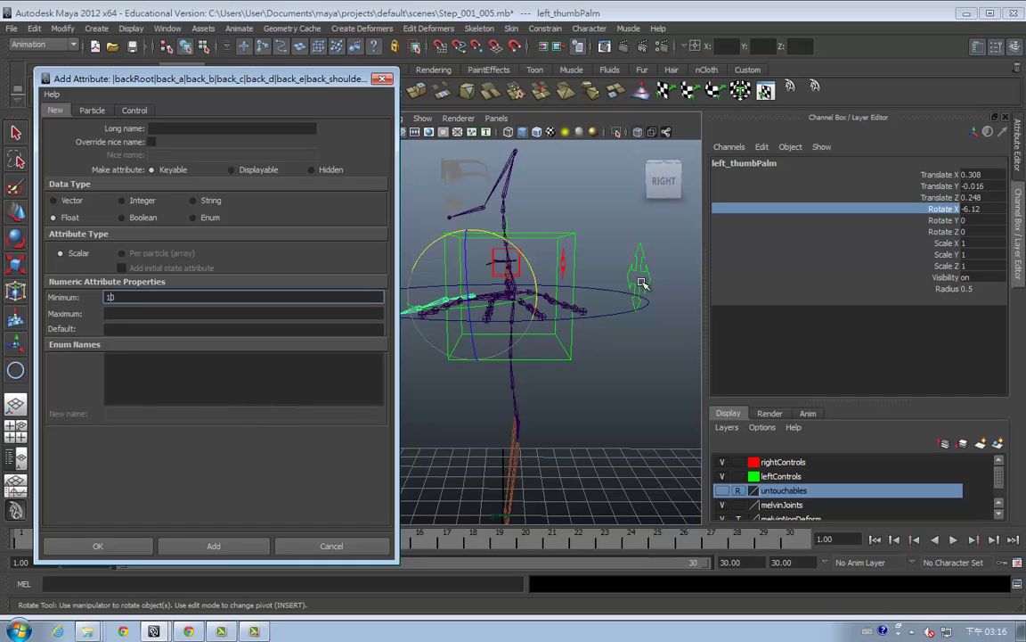
pyautogui.click(552, 298)
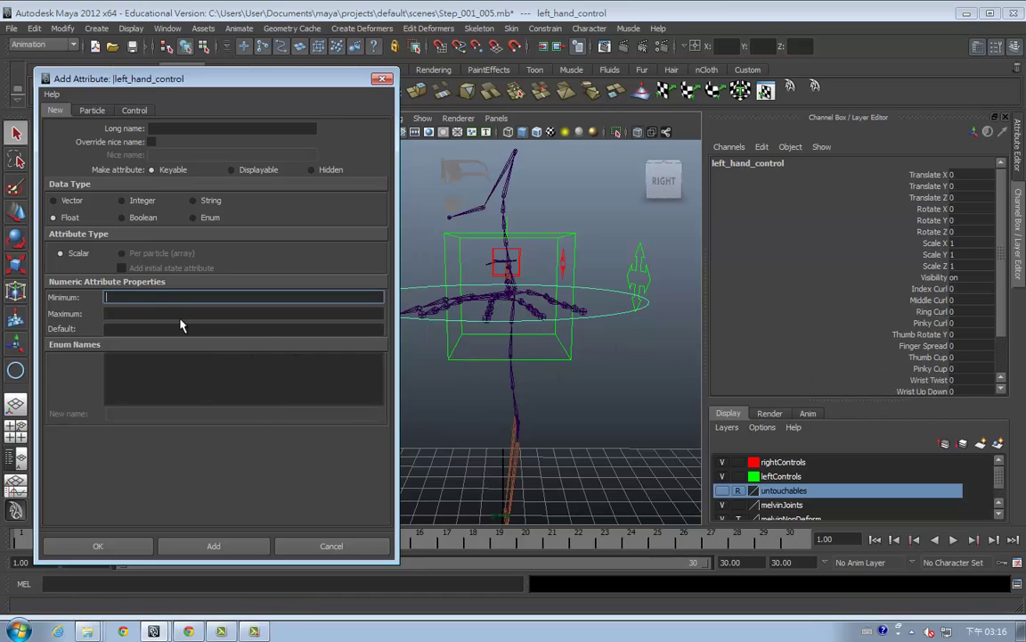
pyautogui.click(152, 130)
pyautogui.write('thumb_rot_x')
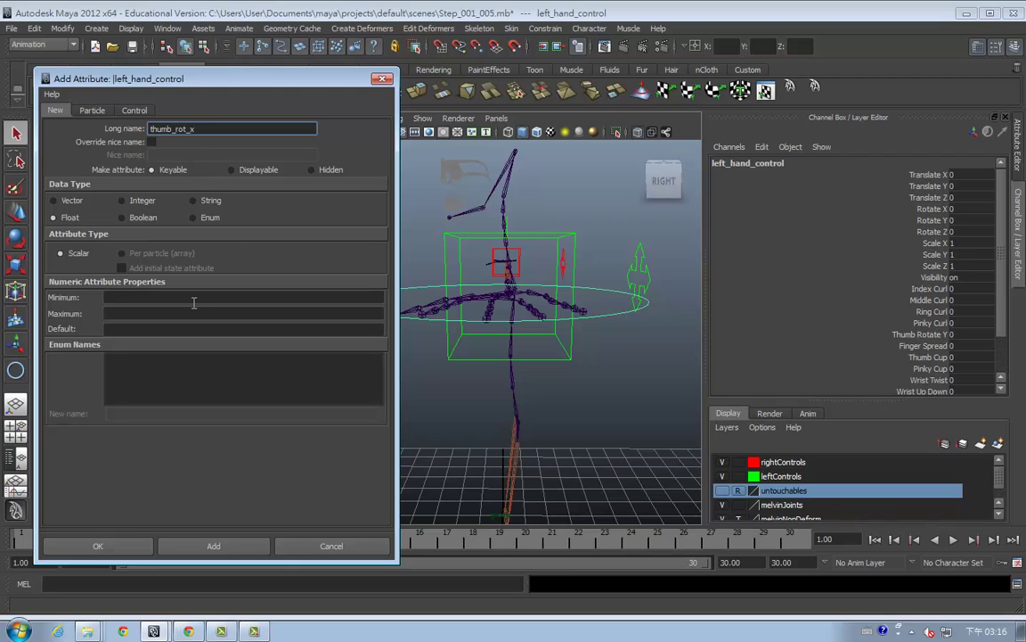
pyautogui.click(179, 297)
pyautogui.write('-10')
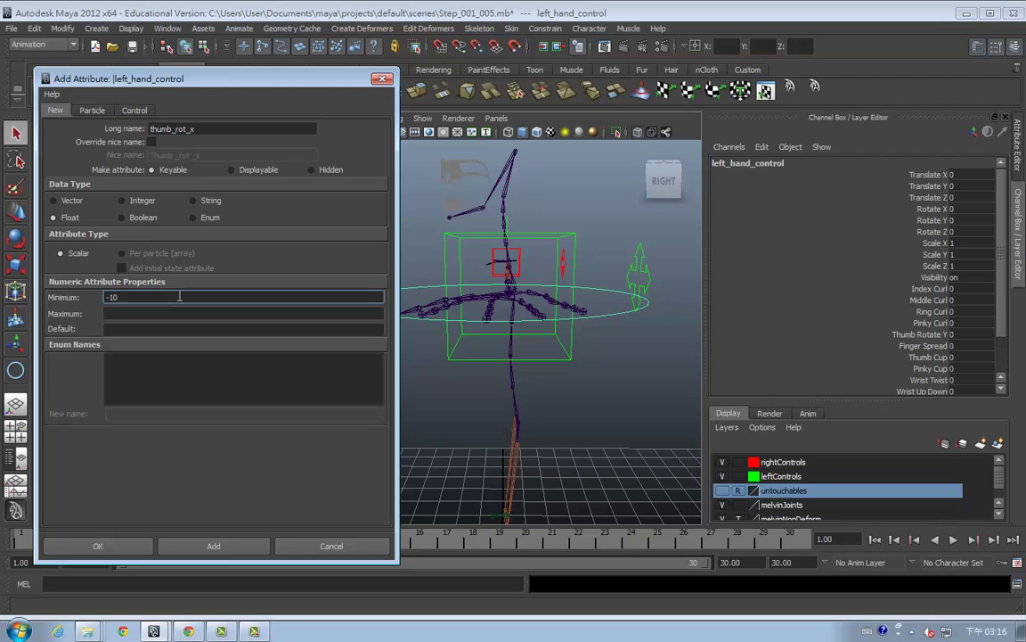
pyautogui.press('Tab')
pyautogui.write('10')
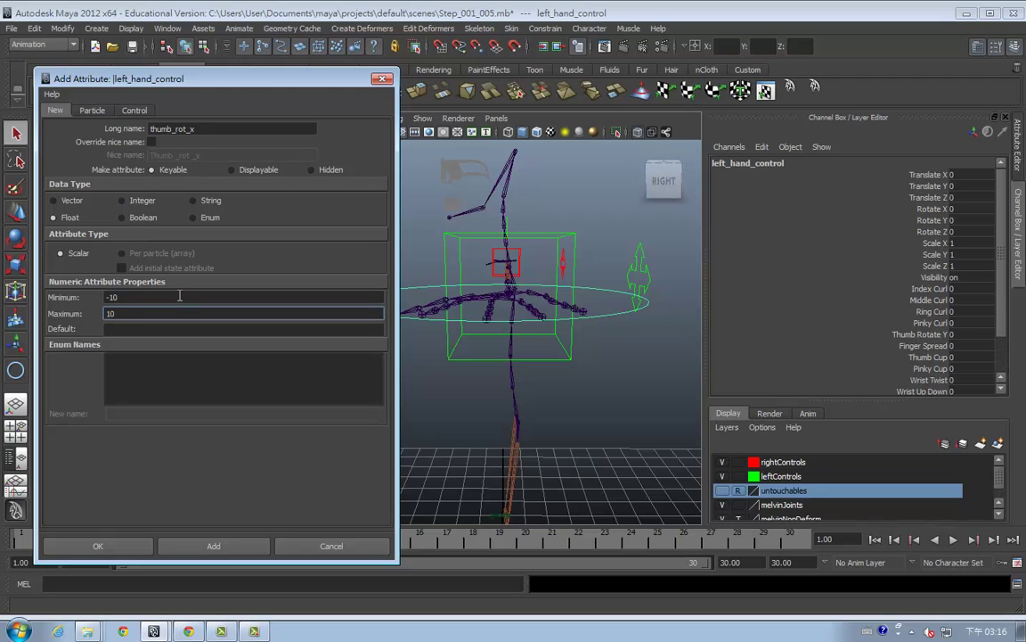
pyautogui.press('Tab')
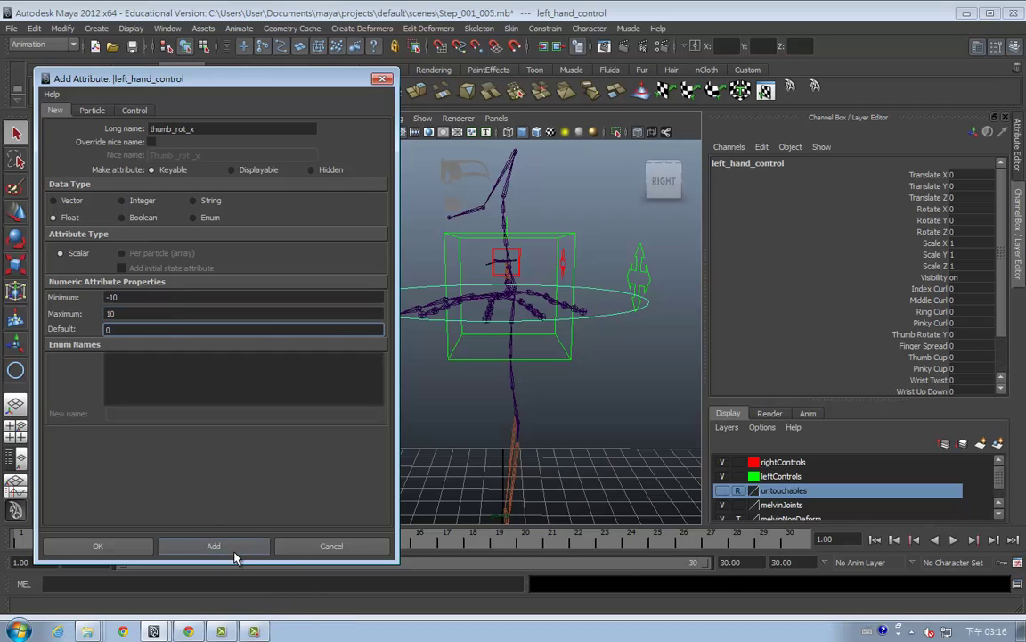
pyautogui.click(236, 548)
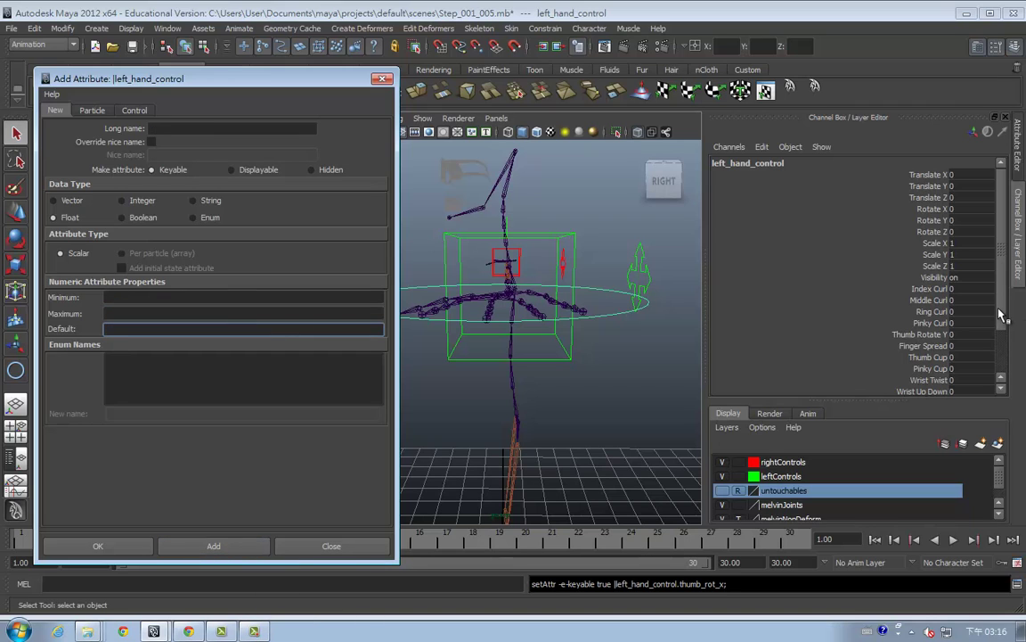
pyautogui.moveTo(1002, 313); pyautogui.dragTo(1001, 343)
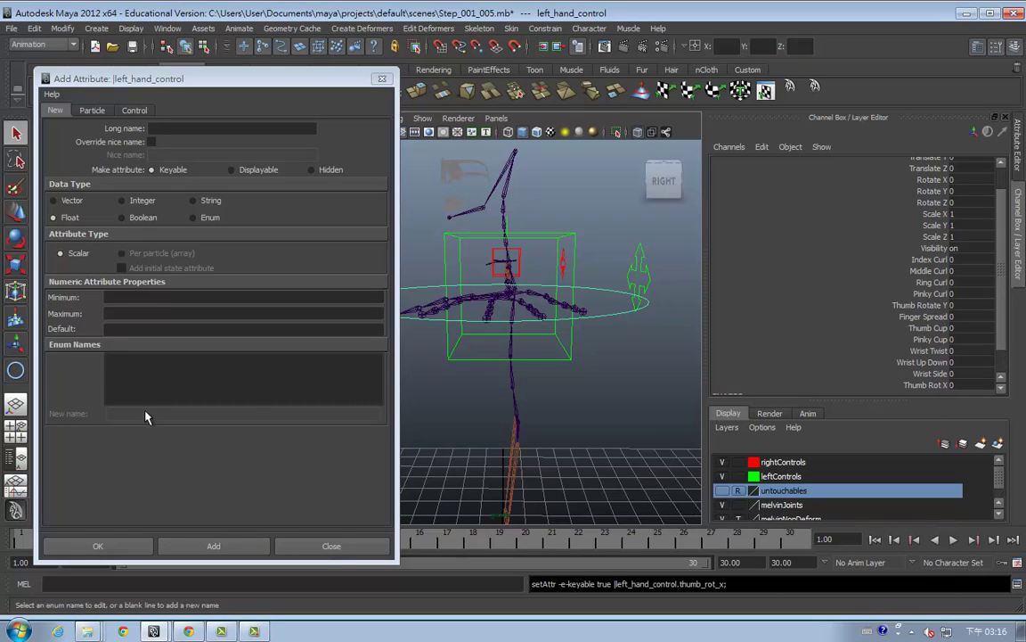
# Add keyable float attribute thumb_curl with minimum 0, maximum 10 and default 0
pyautogui.click(160, 127)
pyautogui.write('thumb_curl')
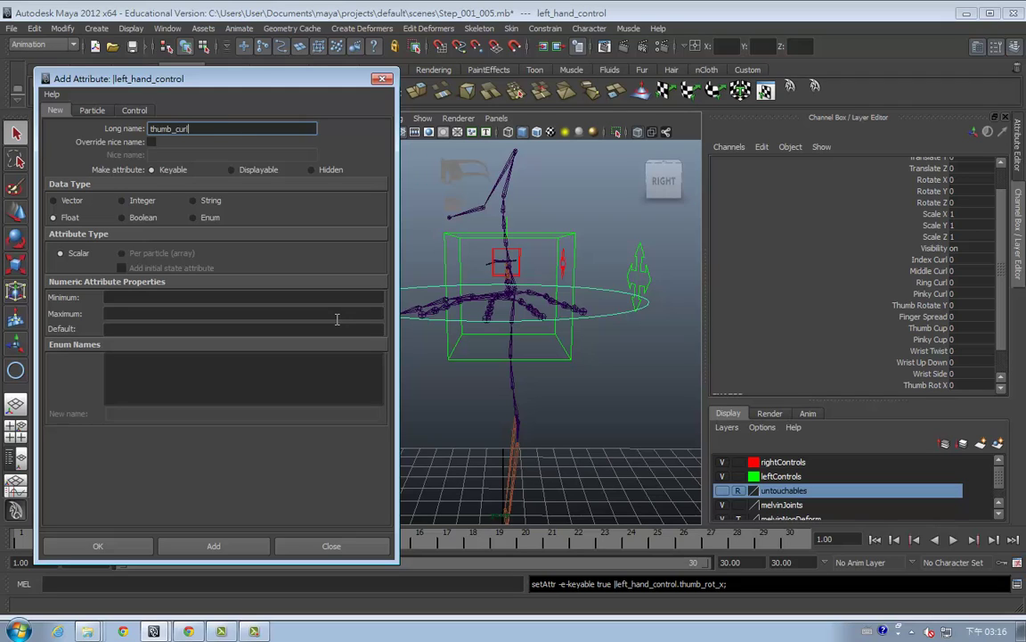
pyautogui.click(209, 297)
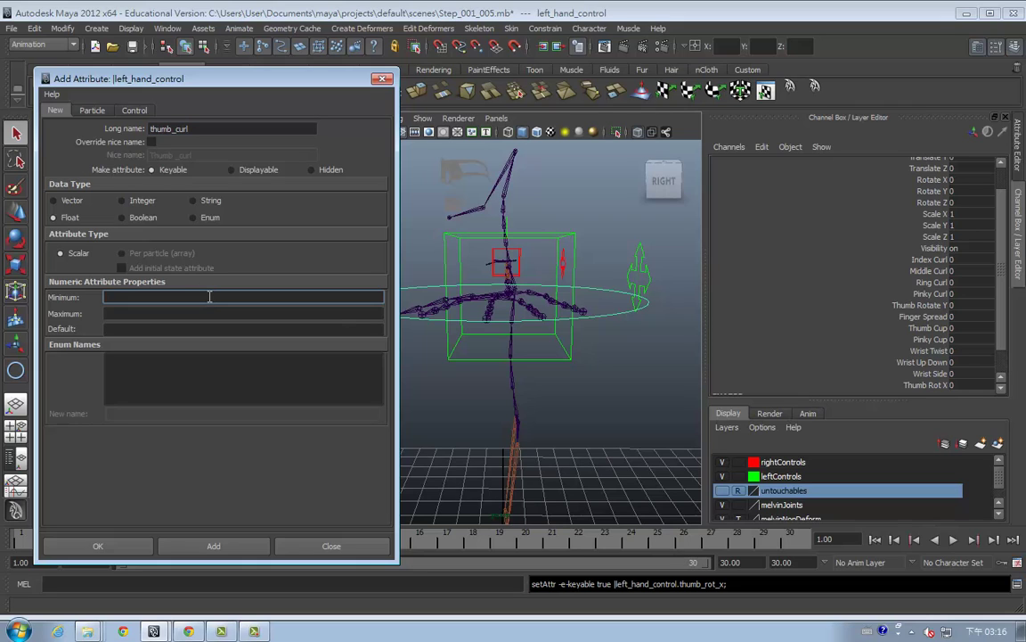
pyautogui.write('0')
pyautogui.press('Tab')
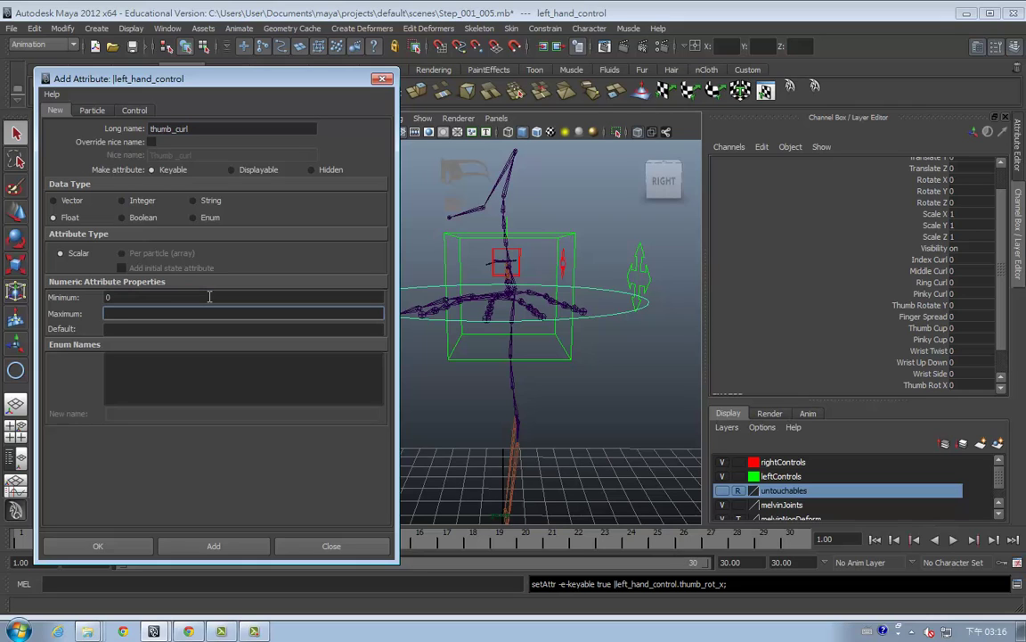
pyautogui.write('10')
pyautogui.press('Tab')
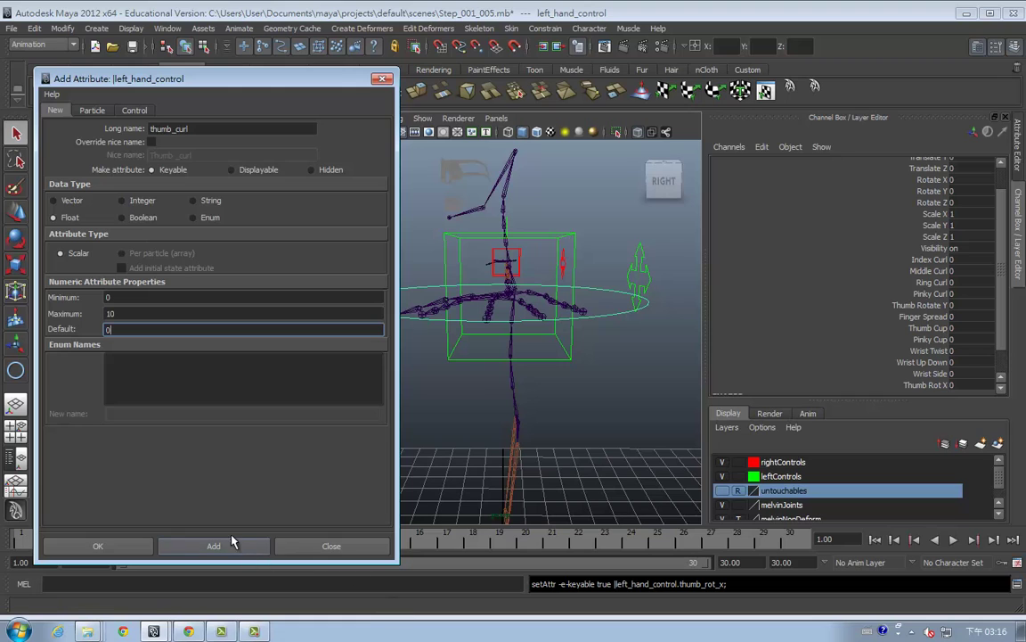
pyautogui.click(230, 546)
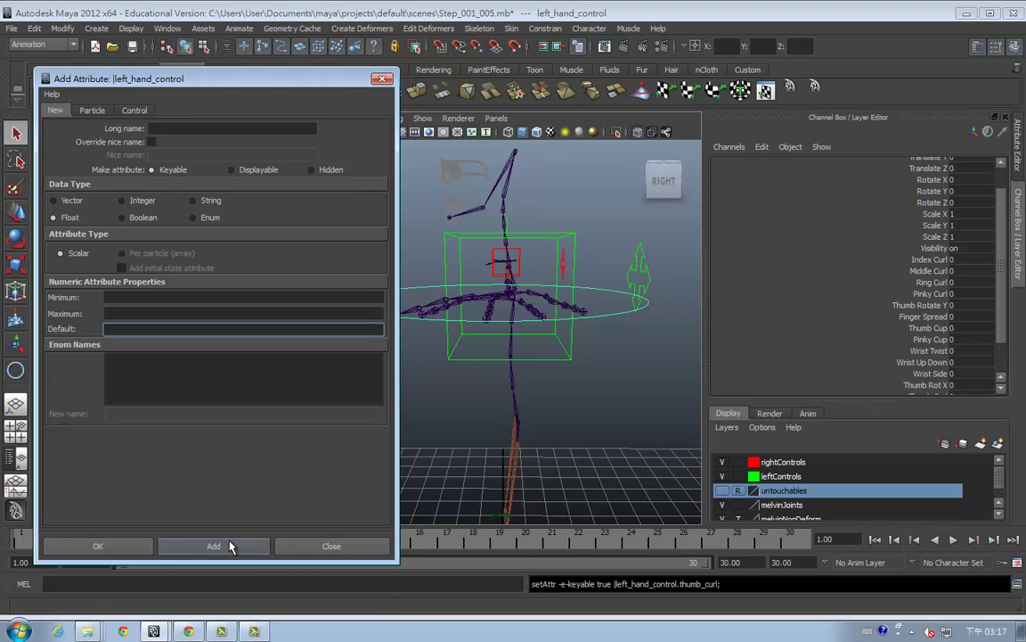
pyautogui.moveTo(486, 408)
pyautogui.keyDown('alt'); pyautogui.mouseDown()
pyautogui.moveTo(588, 431)
pyautogui.moveTo(534, 410)
pyautogui.mouseUp(); pyautogui.keyUp('alt')
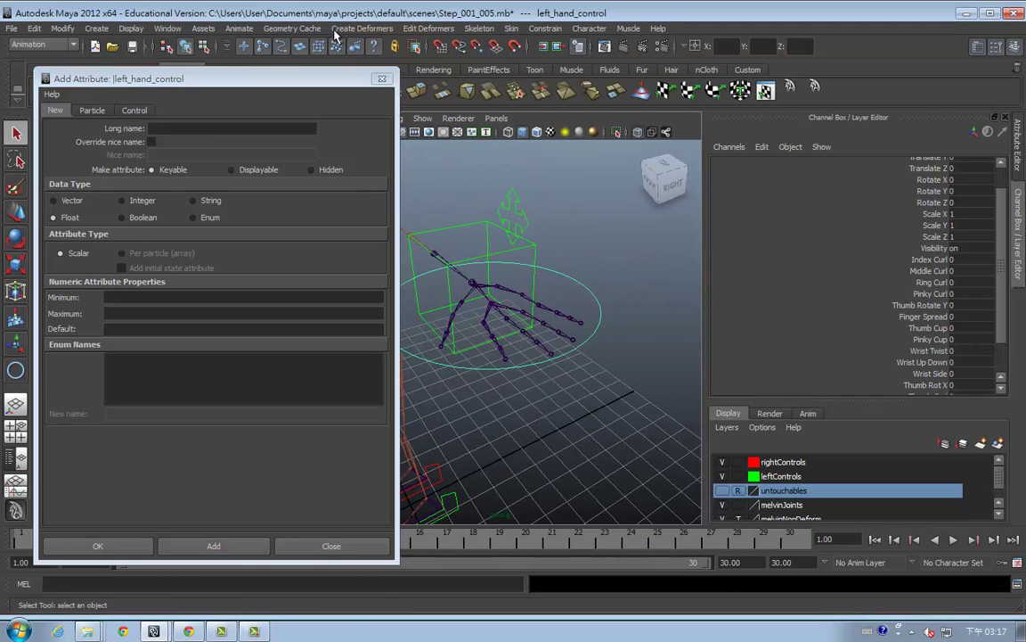
# Close the Add Attribute window and find the new Thumb Curl channel in the Channel Box
pyautogui.click(383, 80)
pyautogui.moveTo(532, 394)
pyautogui.keyDown('alt'); pyautogui.mouseDown()
pyautogui.moveTo(570, 385)
pyautogui.moveTo(571, 398)
pyautogui.mouseUp(); pyautogui.keyUp('alt')
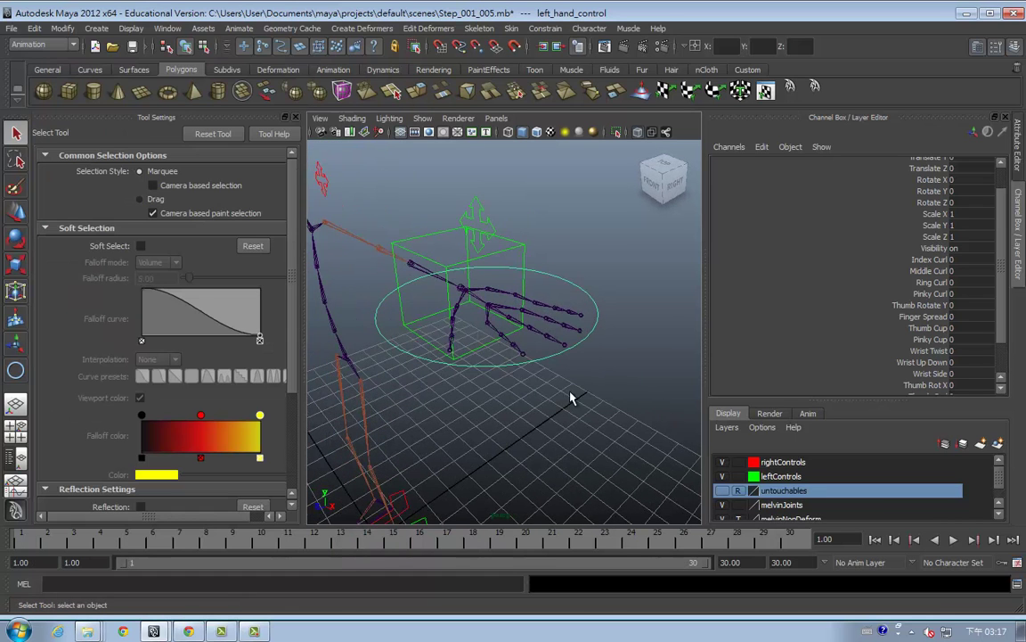
pyautogui.keyDown('alt'); pyautogui.moveTo(495, 361); pyautogui.dragTo(542, 404); pyautogui.keyUp('alt')
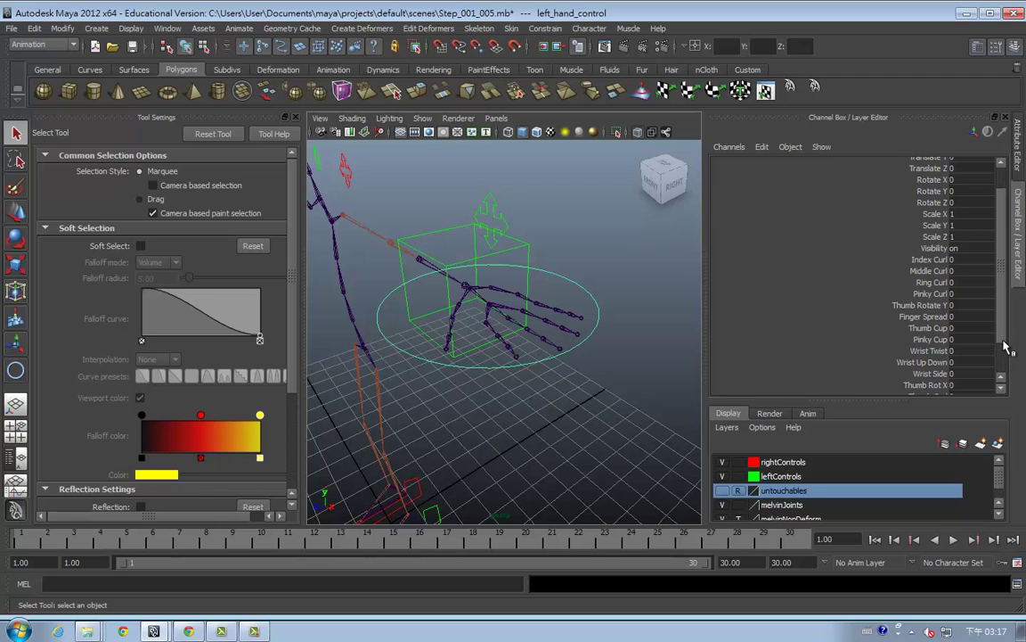
pyautogui.moveTo(1004, 344); pyautogui.dragTo(1004, 376)
pyautogui.click(924, 354)
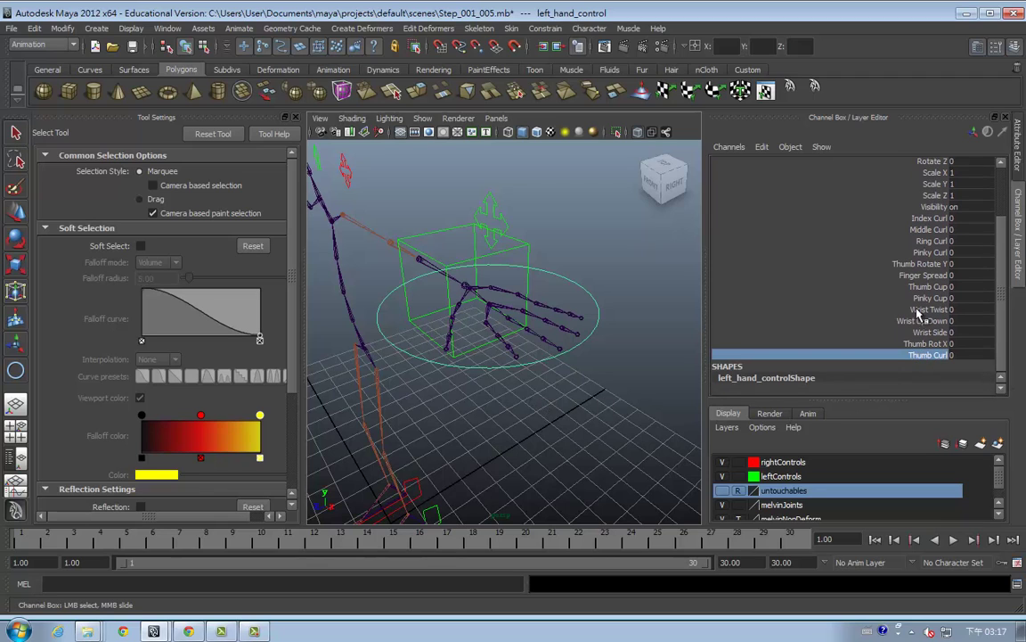
# Browse the channel edit menus without changes, then reselect left_hand_control
pyautogui.click(761, 147)
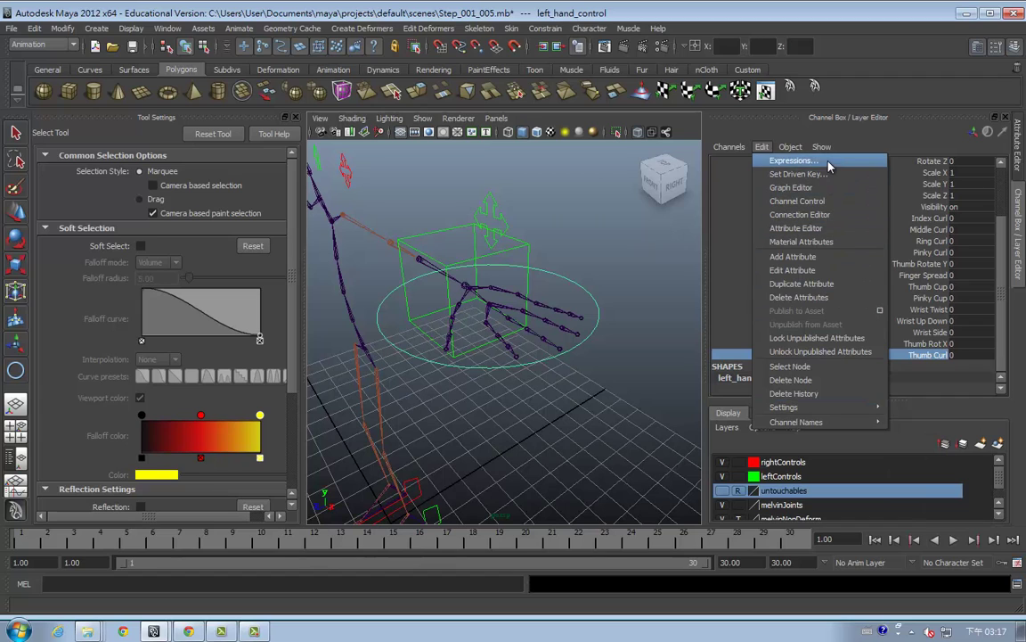
pyautogui.click(999, 265)
pyautogui.scroll(5, 927, 232)
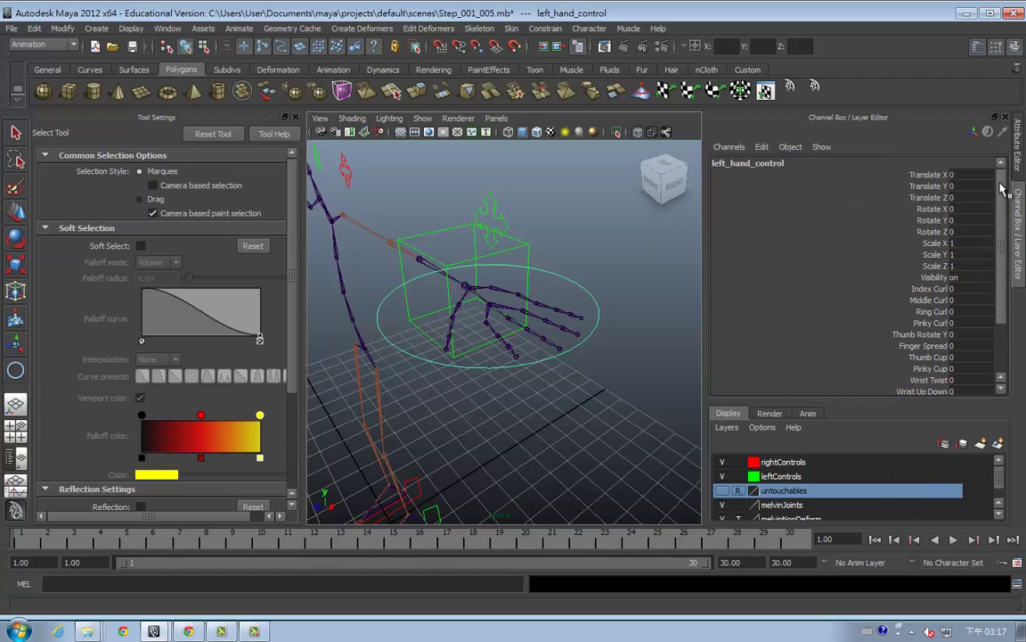
pyautogui.click(924, 207)
pyautogui.rightClick(924, 208)
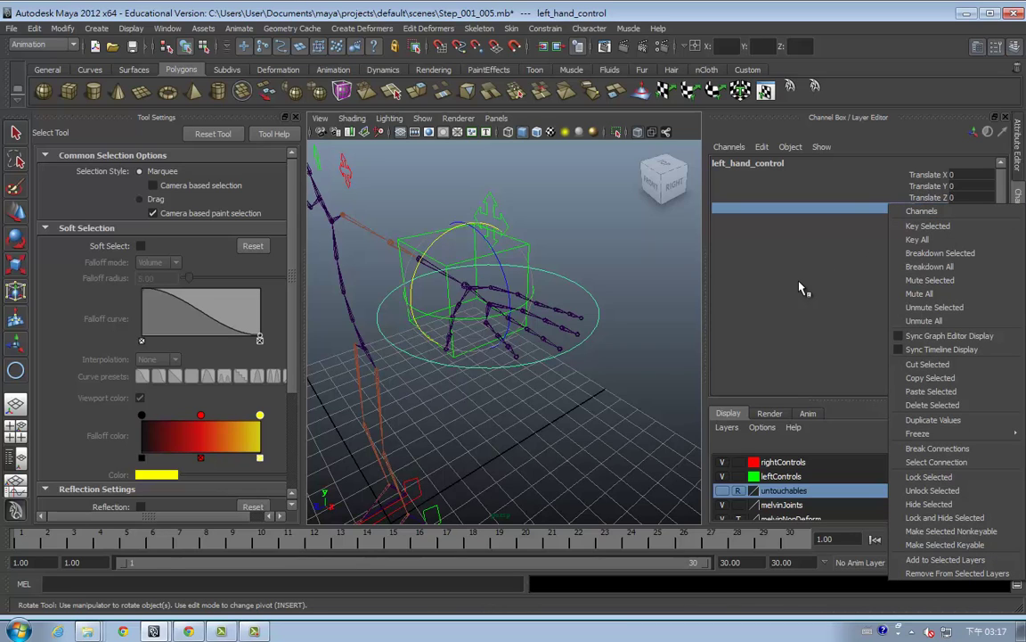
pyautogui.click(832, 276)
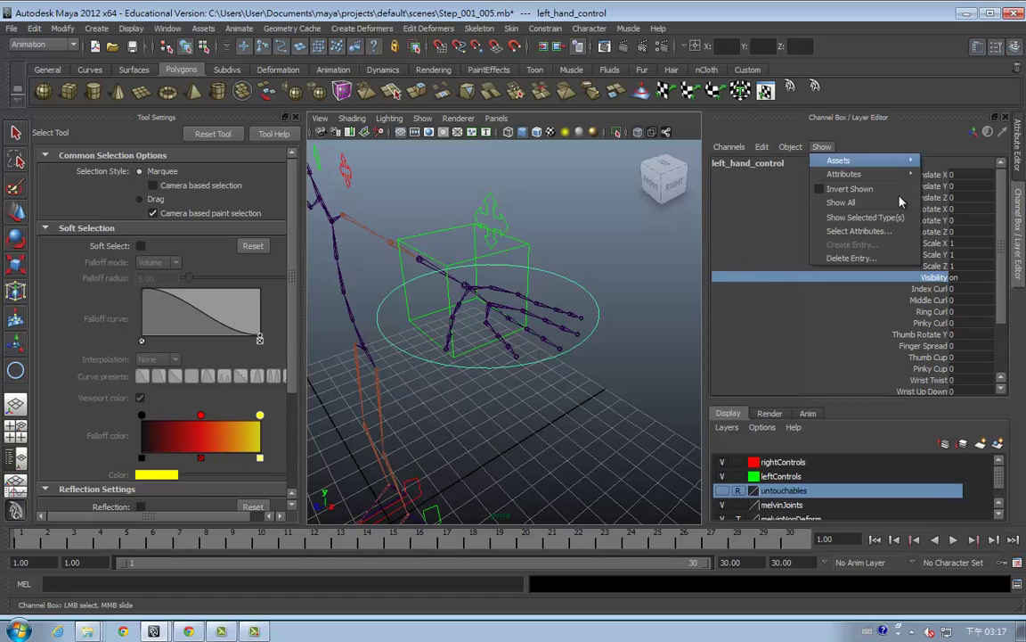
pyautogui.click(548, 424)
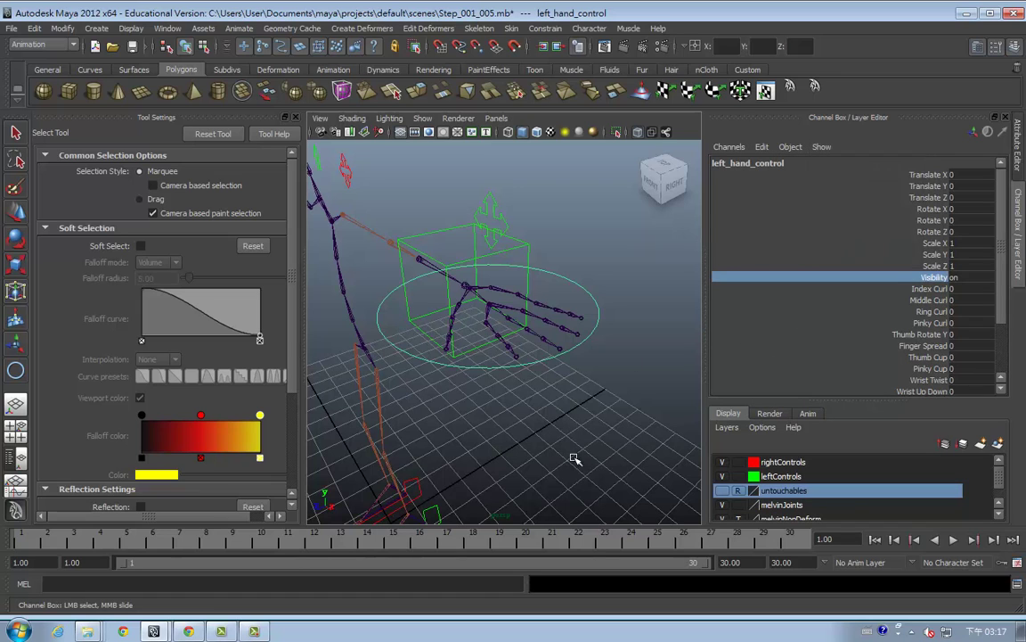
pyautogui.click(573, 458)
pyautogui.click(532, 295)
pyautogui.moveTo(617, 349)
pyautogui.keyDown('alt'); pyautogui.mouseDown()
pyautogui.moveTo(609, 360)
pyautogui.moveTo(602, 340)
pyautogui.moveTo(628, 357)
pyautogui.moveTo(561, 376)
pyautogui.moveTo(554, 404)
pyautogui.moveTo(470, 394)
pyautogui.mouseUp(); pyautogui.keyUp('alt')
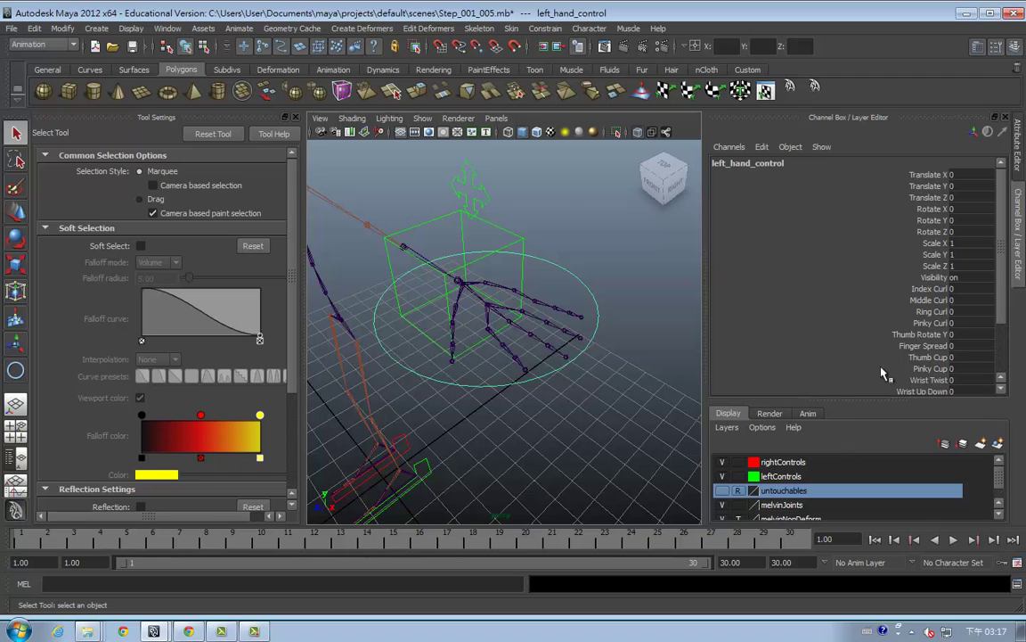
# Tear off Window > General Editors and open the Connection Editor
pyautogui.click(169, 29)
pyautogui.click(178, 39)
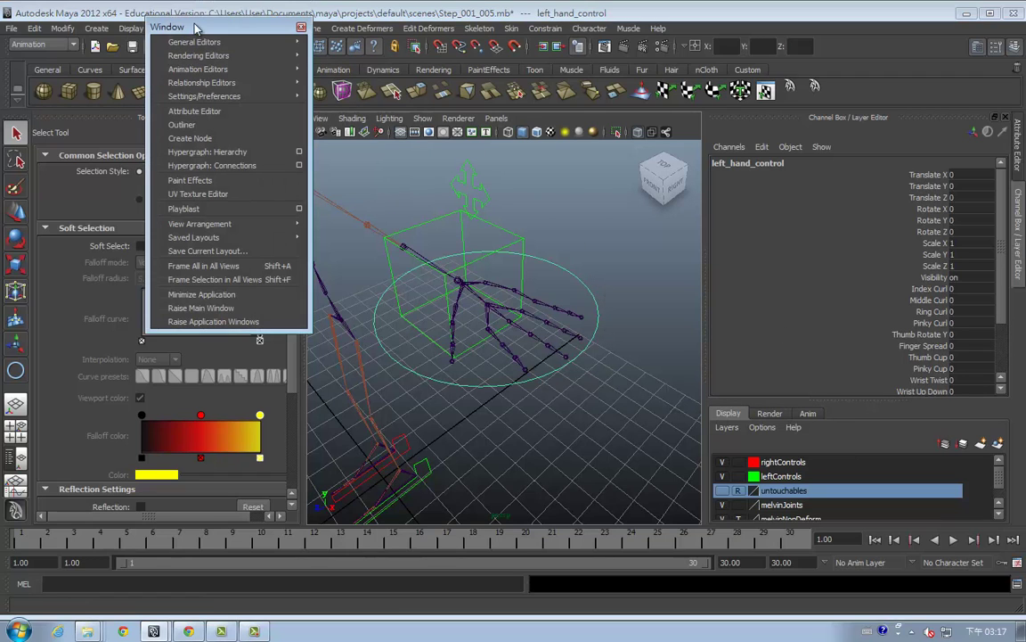
pyautogui.moveTo(196, 29); pyautogui.dragTo(116, 61)
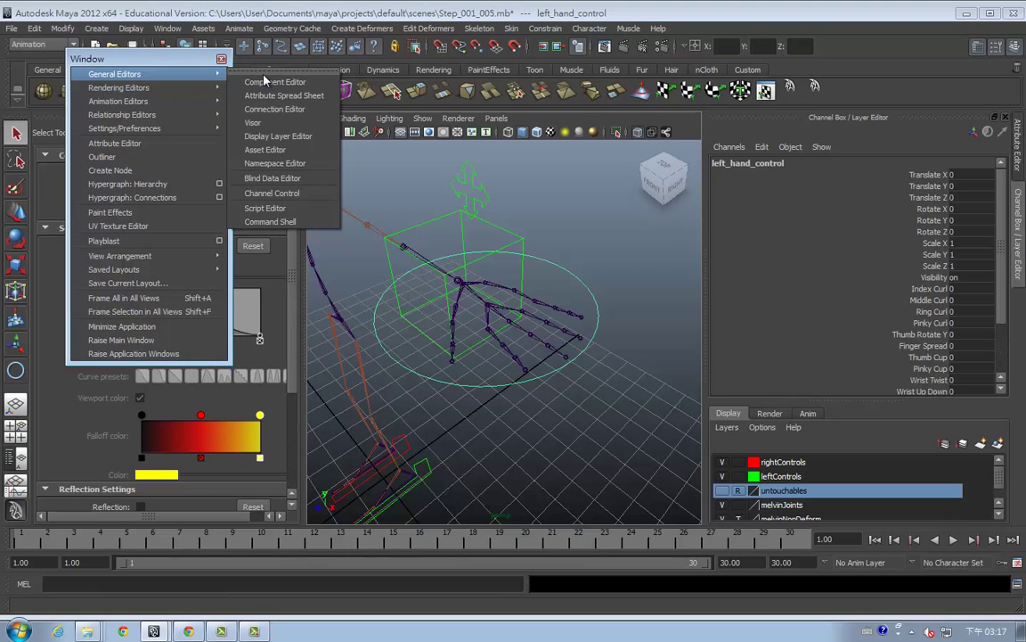
pyautogui.click(264, 75)
pyautogui.moveTo(267, 67); pyautogui.dragTo(147, 90)
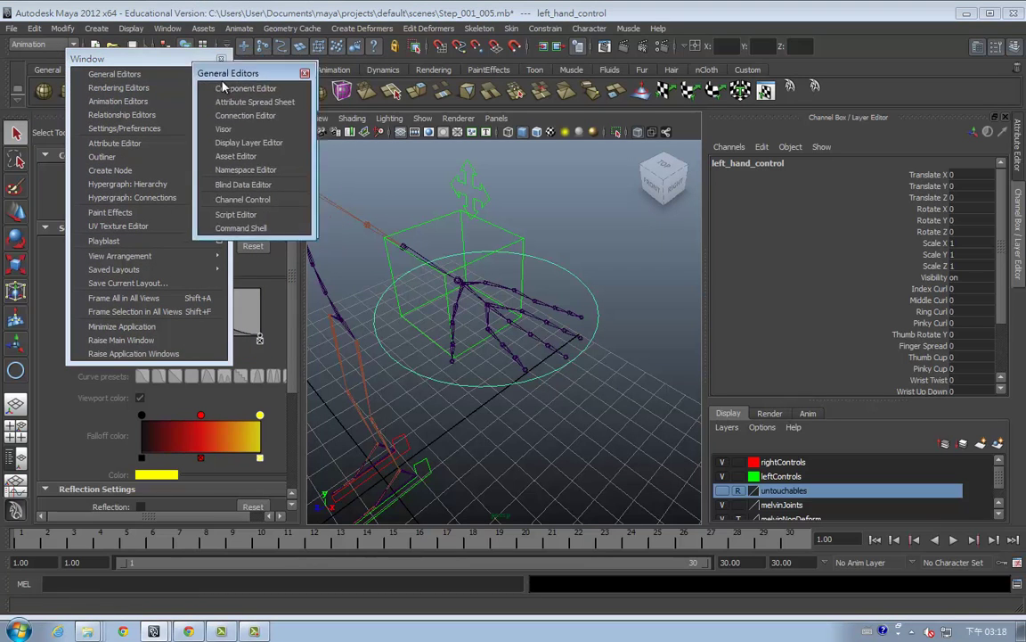
pyautogui.click(176, 135)
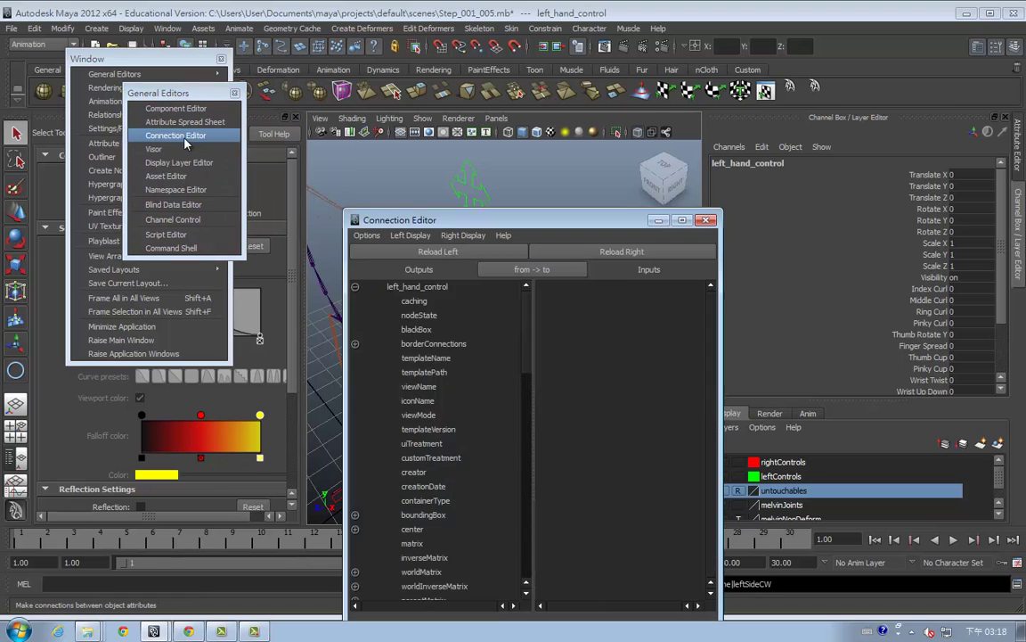
pyautogui.moveTo(455, 203)
pyautogui.mouseDown()
pyautogui.moveTo(122, 203)
pyautogui.moveTo(111, 159)
pyautogui.mouseUp()
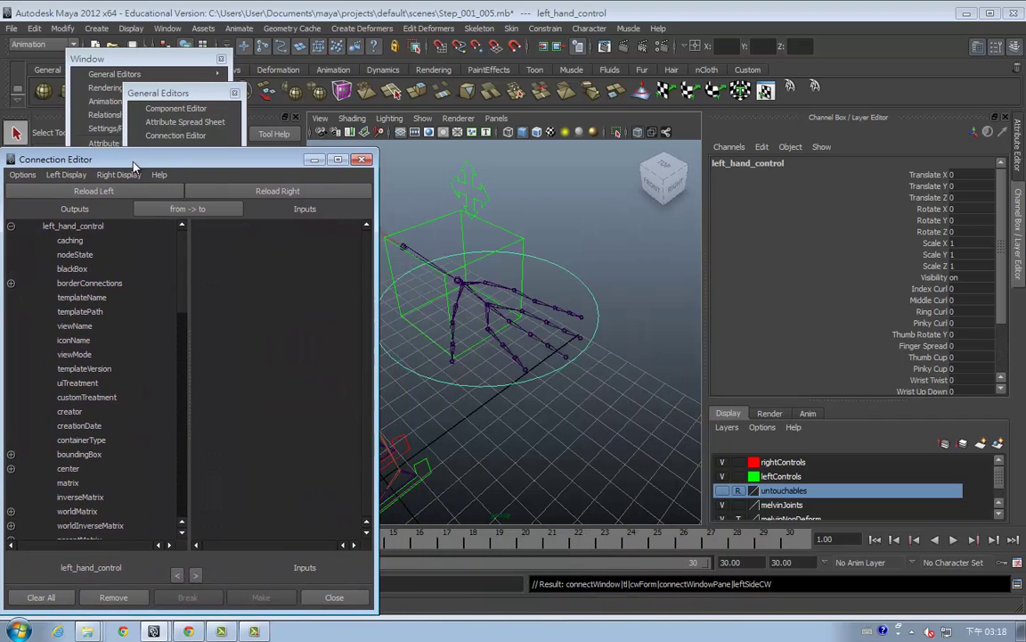
# Load left_hand_control into the Connection Editor's outputs with Reload Left
pyautogui.scroll(2, 448, 313)
pyautogui.keyDown('alt'); pyautogui.moveTo(505, 408); pyautogui.dragTo(462, 370); pyautogui.keyUp('alt')
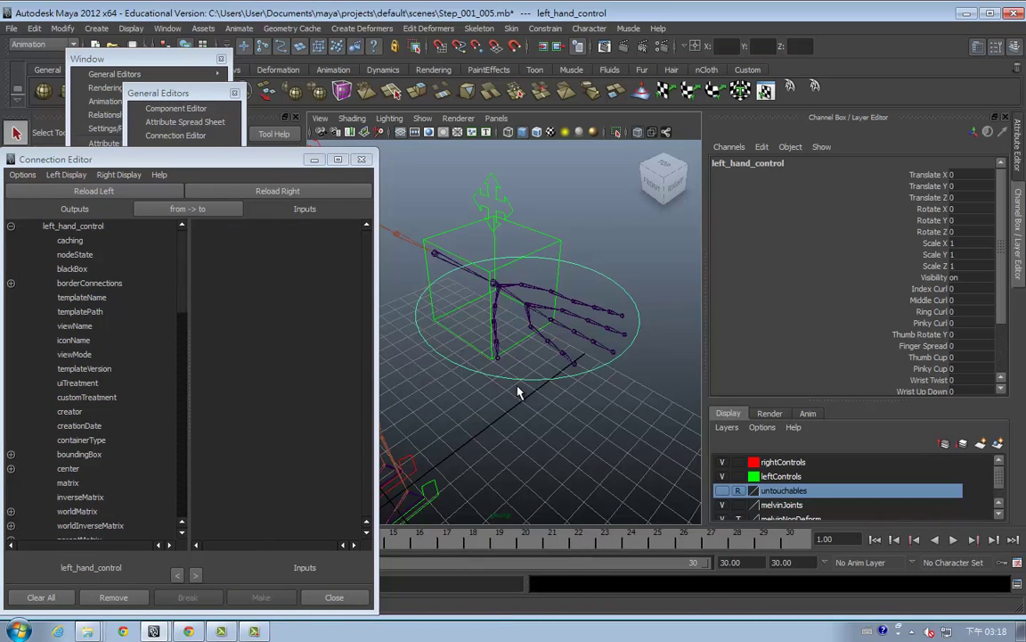
pyautogui.moveTo(139, 165); pyautogui.dragTo(141, 160)
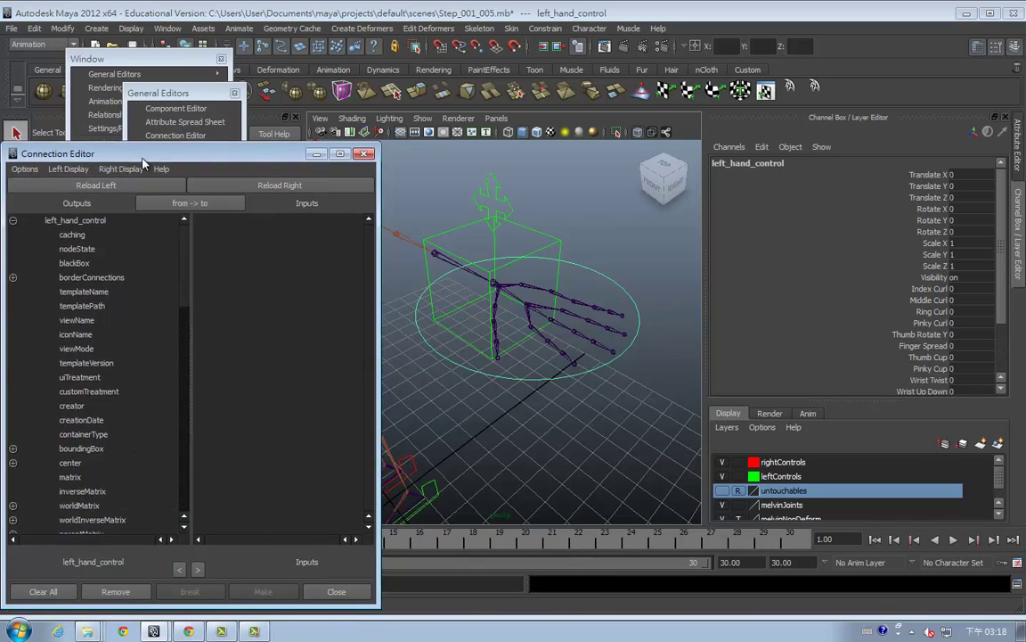
pyautogui.click(95, 185)
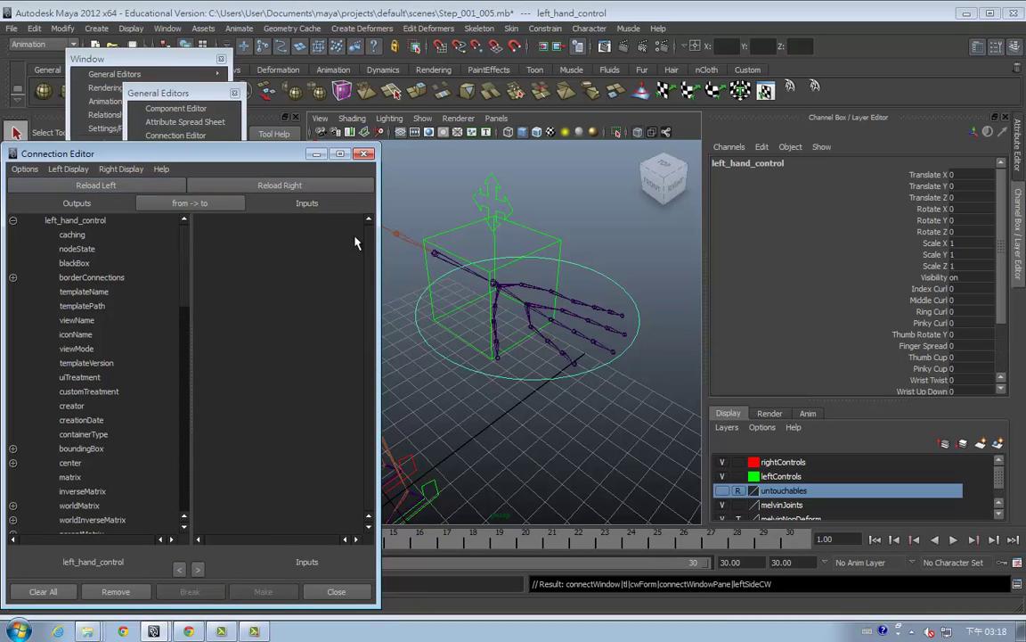
pyautogui.click(531, 389)
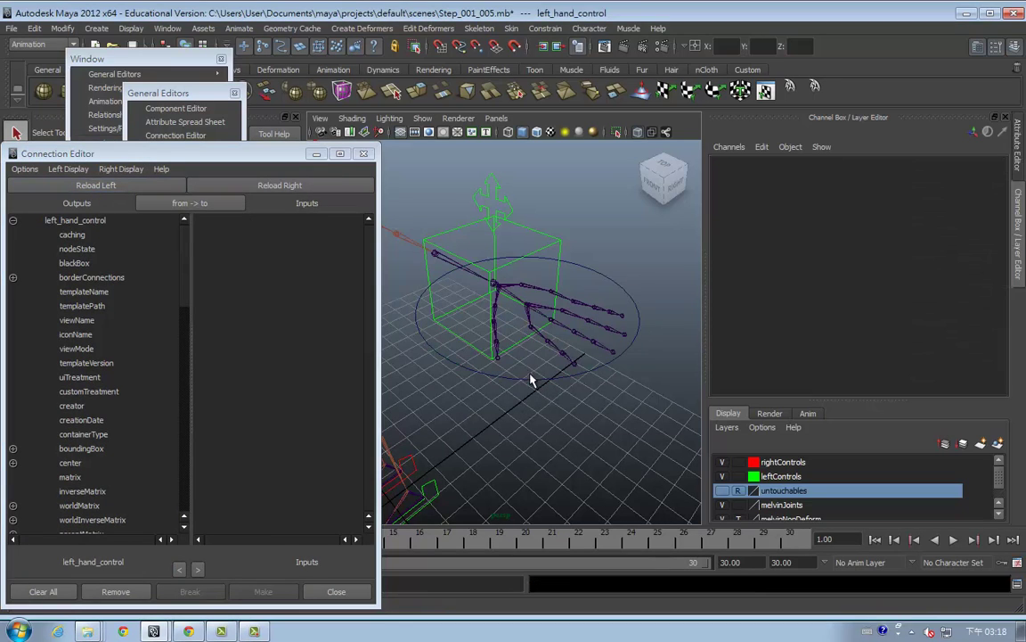
pyautogui.click(521, 378)
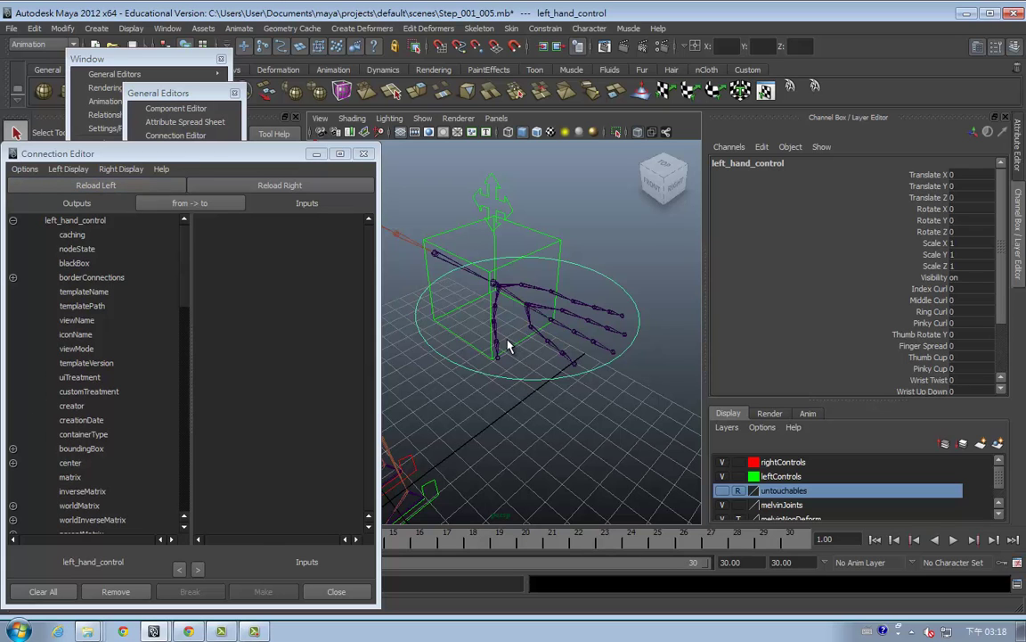
pyautogui.keyDown('alt'); pyautogui.moveTo(450, 314); pyautogui.dragTo(454, 324); pyautogui.keyUp('alt')
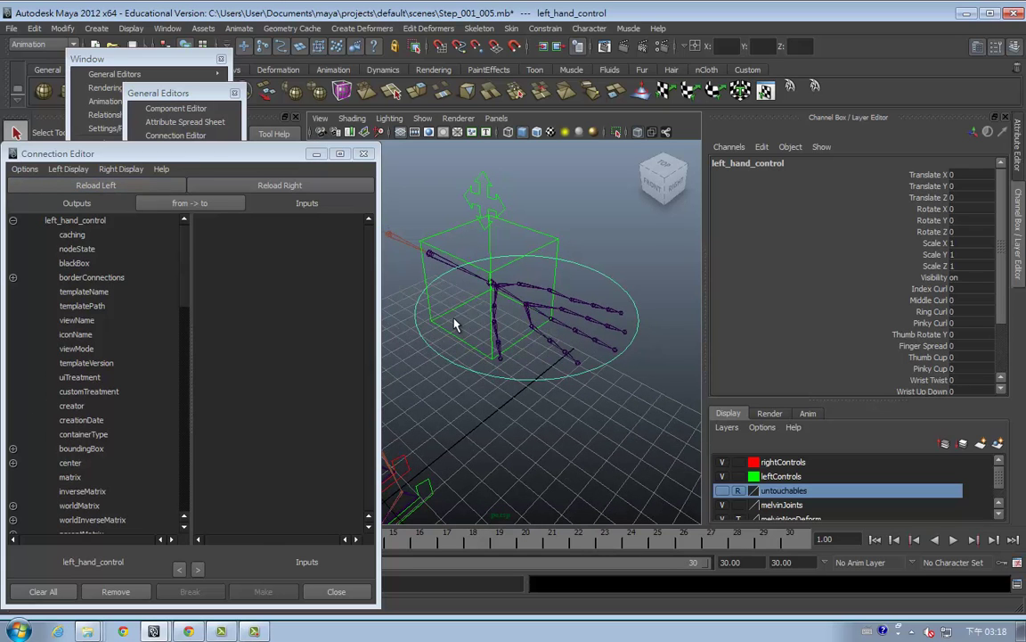
# Choose wrist_side in the Connection Editor's Outputs list
pyautogui.scroll(-10, 162, 269)
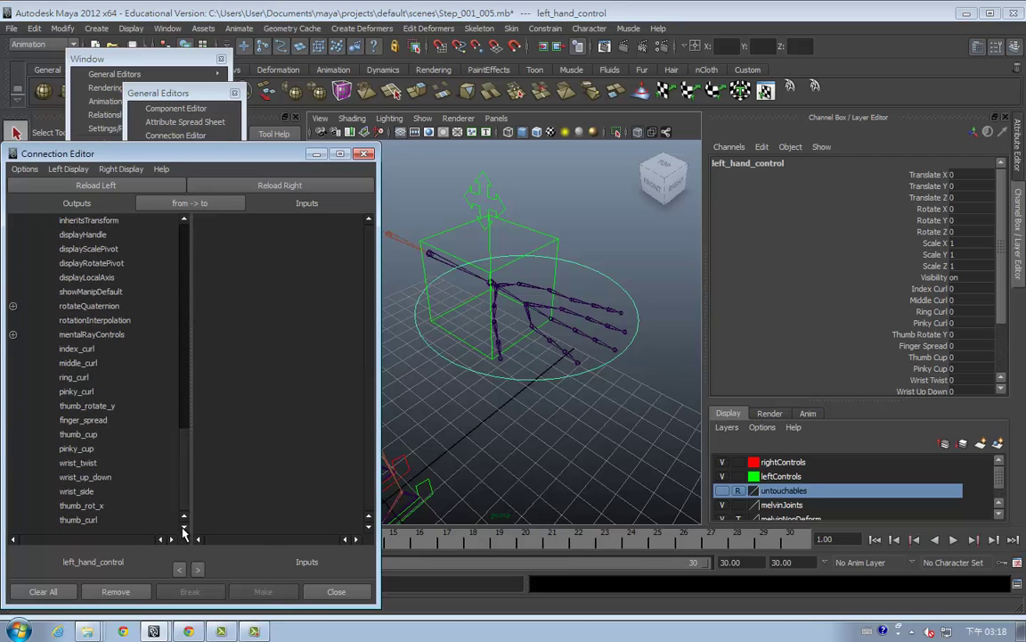
pyautogui.click(89, 491)
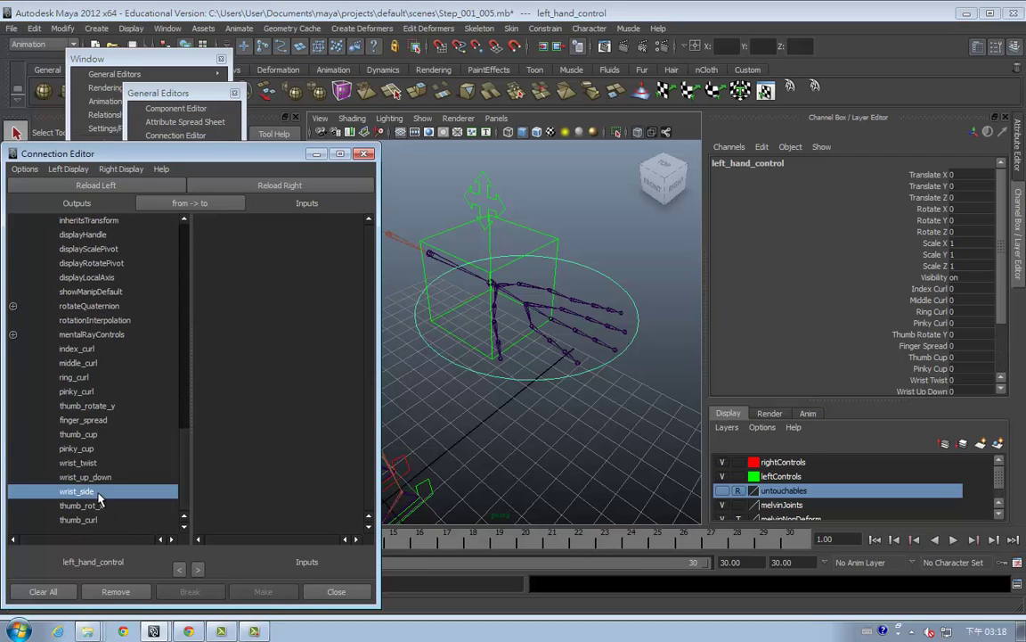
pyautogui.moveTo(515, 377); pyautogui.dragTo(487, 401)
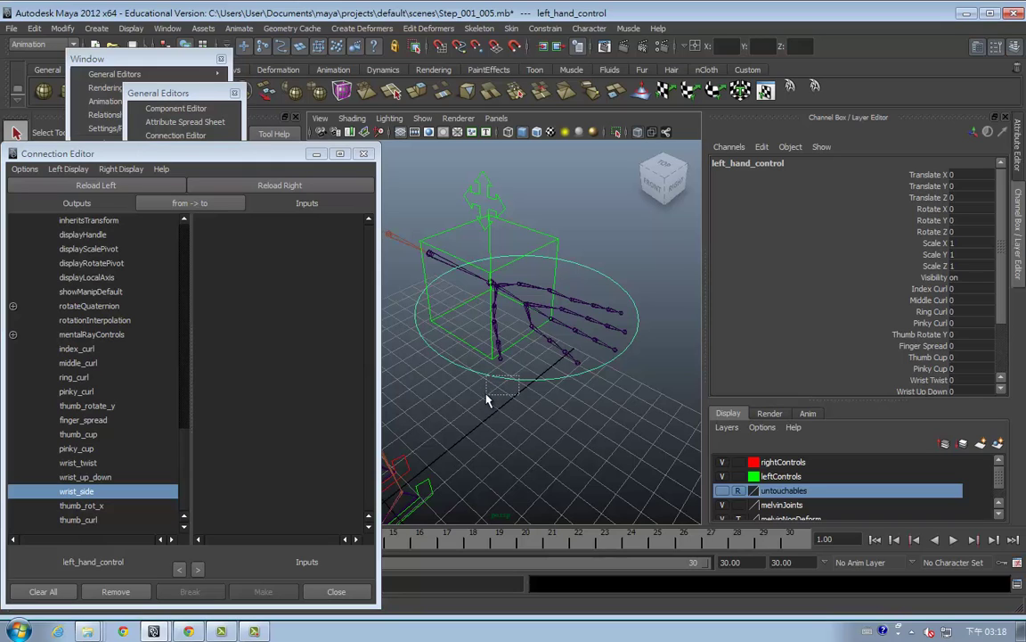
pyautogui.moveTo(488, 401); pyautogui.dragTo(487, 401)
# Zoom in on the hand and select the left_handRoot joint from the wrist joint
pyautogui.scroll(3, 490, 297)
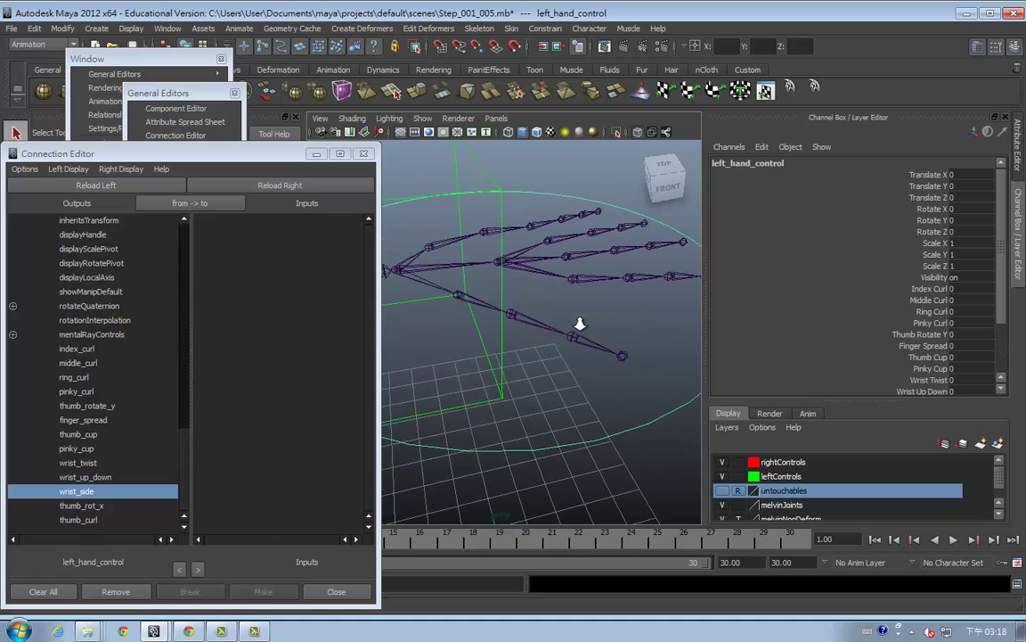
pyautogui.keyDown('alt'); pyautogui.moveTo(493, 284); pyautogui.dragTo(504, 307); pyautogui.keyUp('alt')
pyautogui.scroll(2, 503, 308)
pyautogui.click(493, 307)
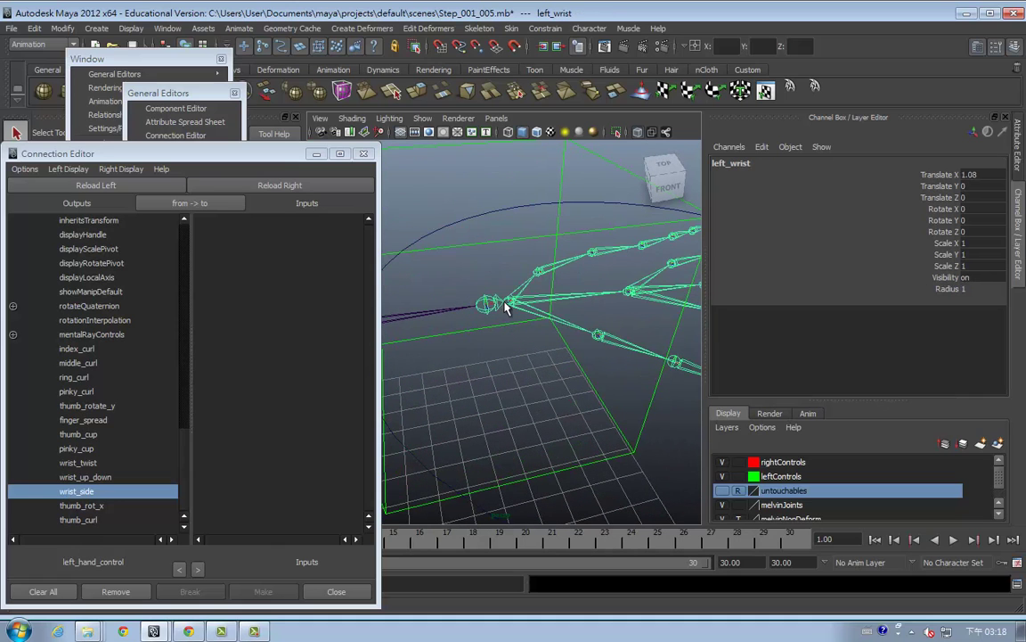
pyautogui.press('Down')
pyautogui.moveTo(505, 333)
pyautogui.keyDown('alt'); pyautogui.mouseDown()
pyautogui.moveTo(516, 356)
pyautogui.moveTo(526, 320)
pyautogui.mouseUp(); pyautogui.keyUp('alt')
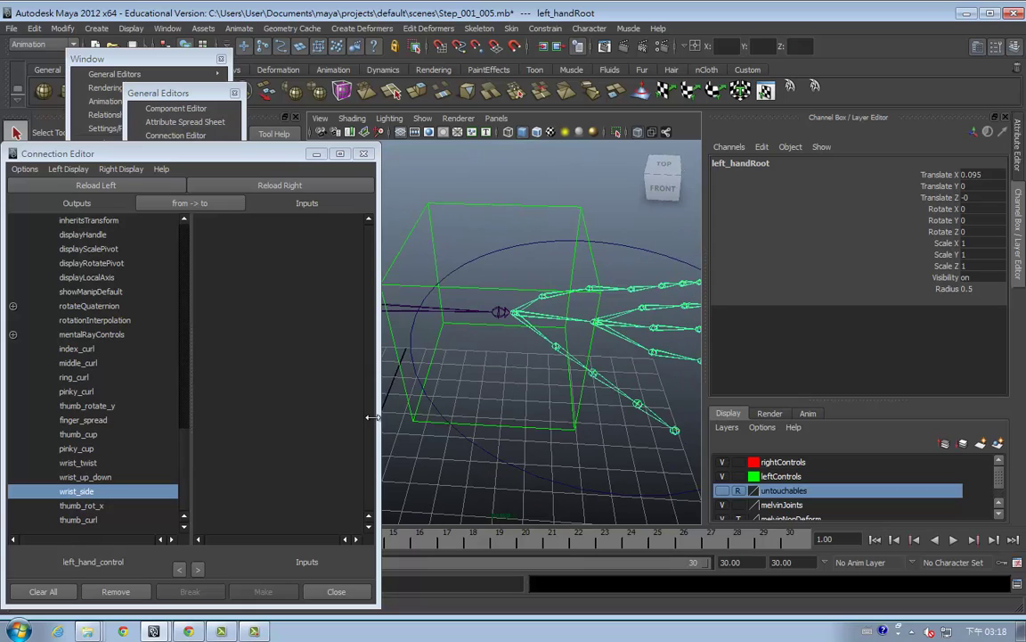
# Load left_handRoot as the Connection Editor's input node and show joint local rotation axes
pyautogui.click(289, 188)
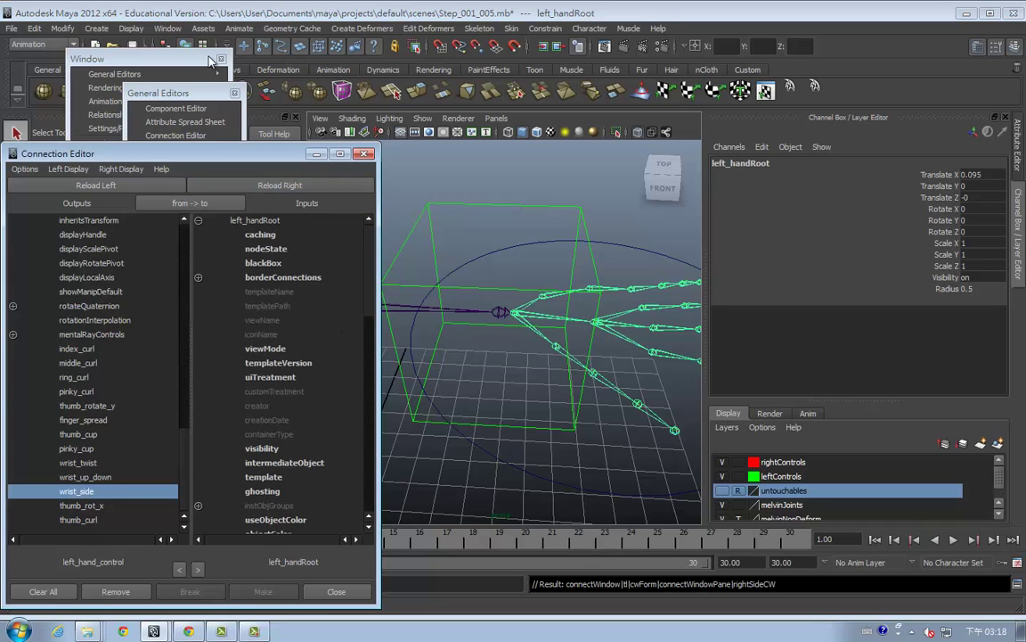
pyautogui.moveTo(174, 59); pyautogui.dragTo(135, 62)
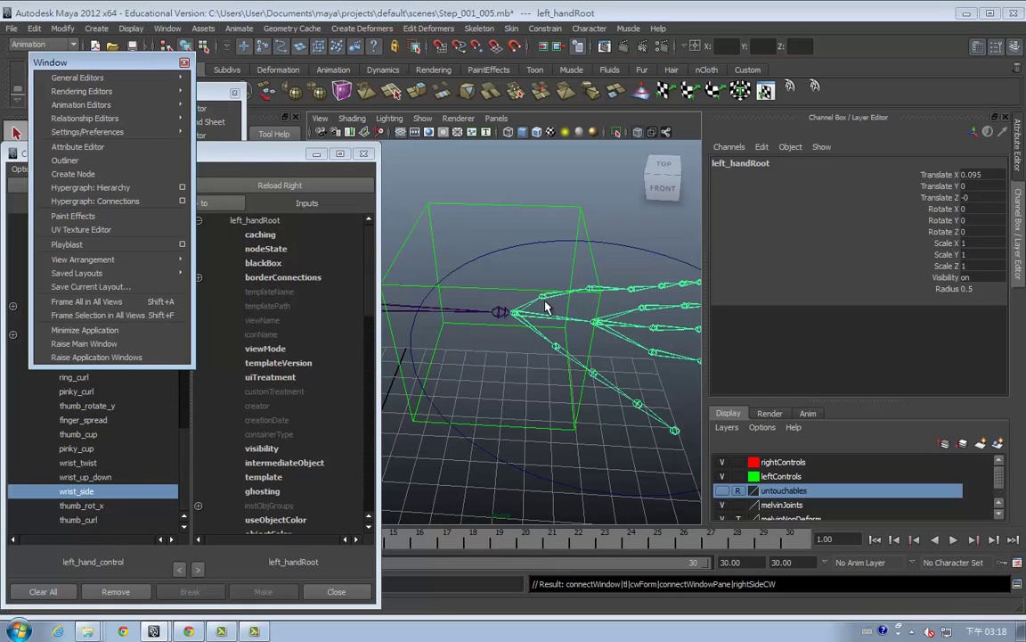
pyautogui.click(183, 46)
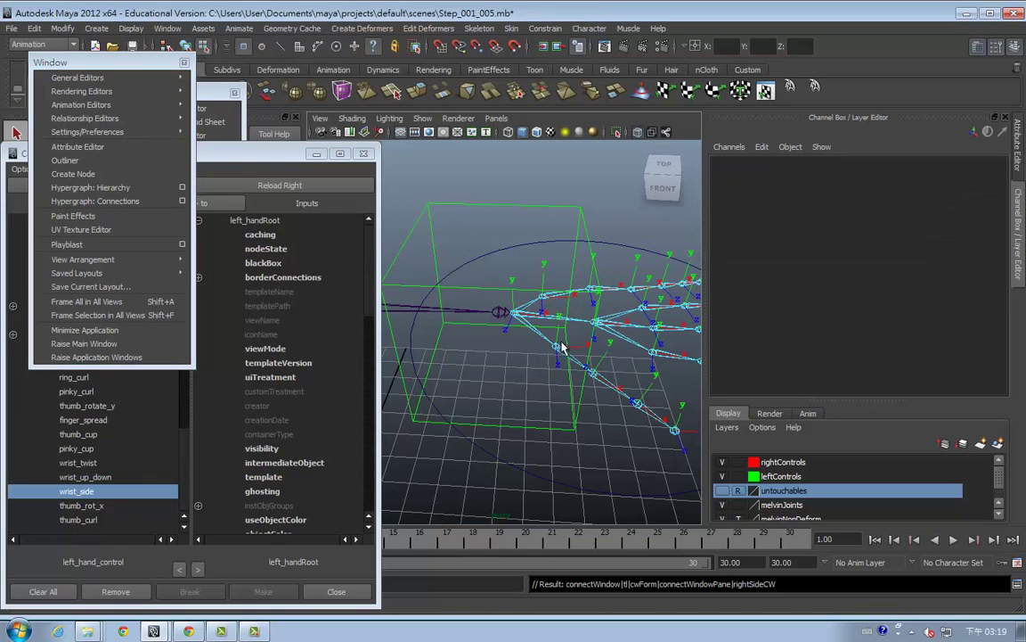
pyautogui.click(338, 287)
# Expand rotate in the Inputs list and connect wrist_side to rotateY
pyautogui.scroll(-1, 370, 325)
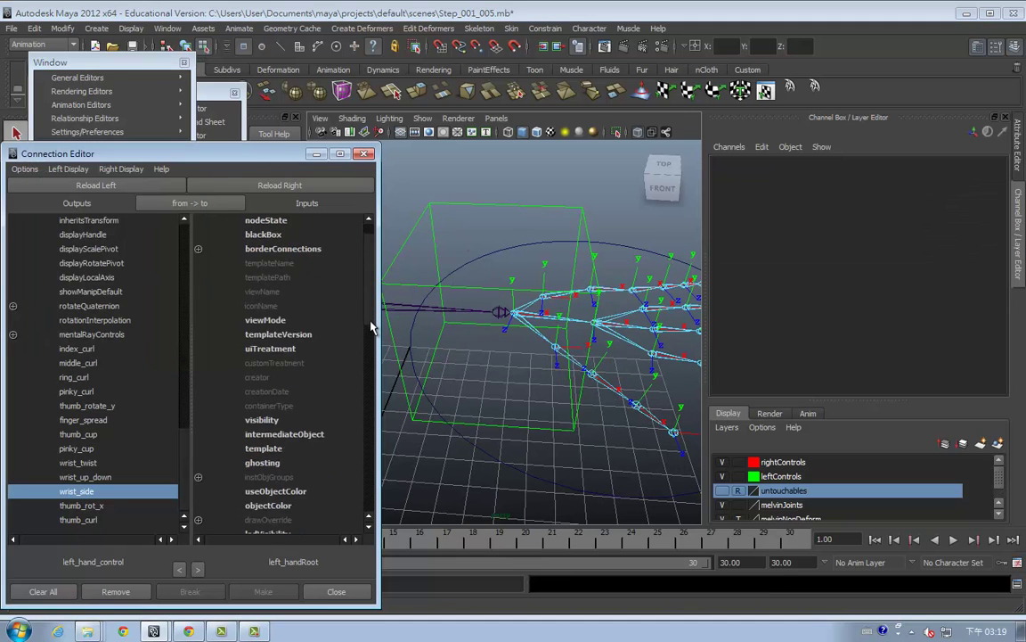
pyautogui.scroll(-2, 371, 339)
pyautogui.scroll(-2, 371, 365)
pyautogui.scroll(-2, 369, 392)
pyautogui.scroll(-2, 369, 418)
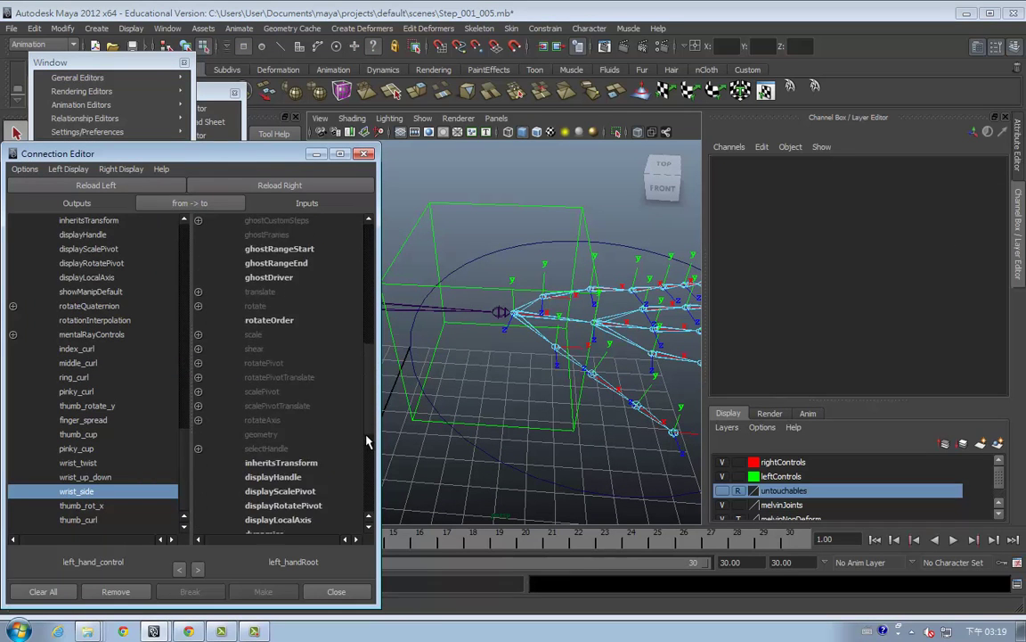
pyautogui.scroll(-3, 368, 441)
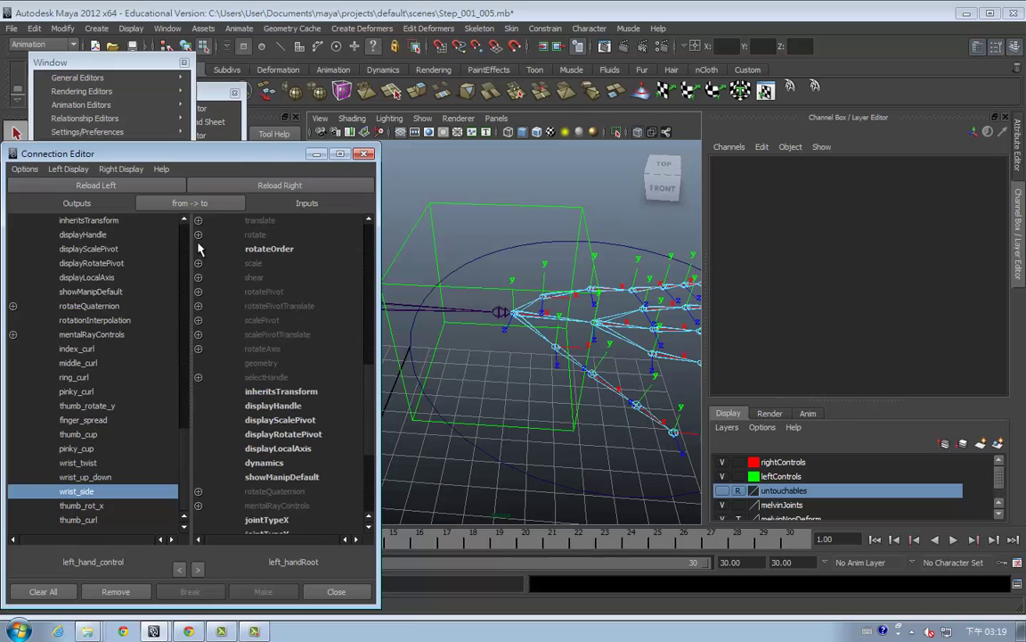
pyautogui.click(198, 234)
pyautogui.click(285, 266)
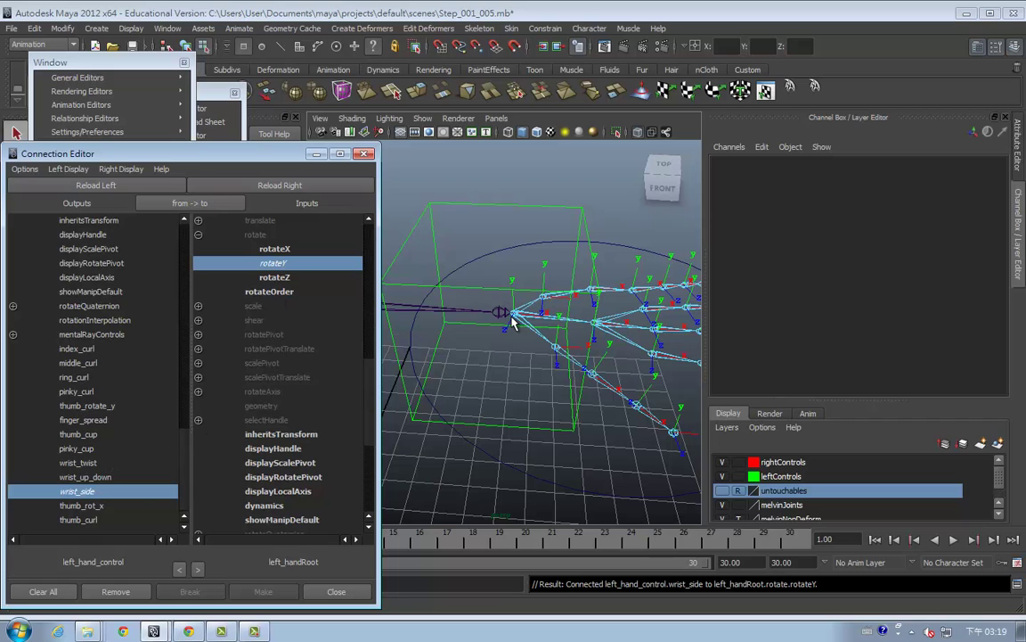
# Return to object selection and select the hand control circle
pyautogui.rightClick(528, 479)
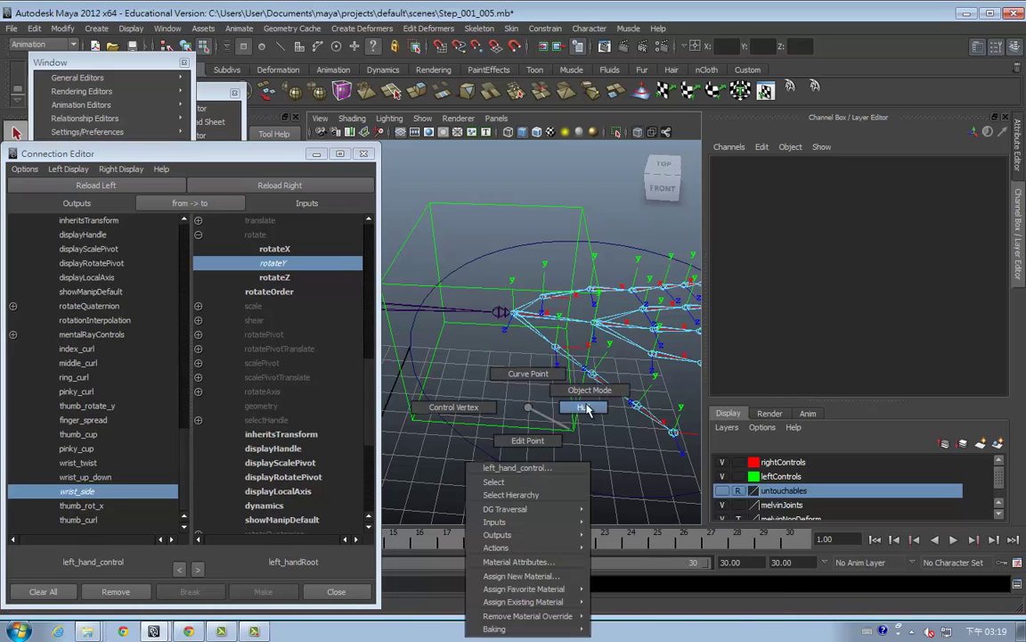
pyautogui.click(581, 437)
pyautogui.click(603, 478)
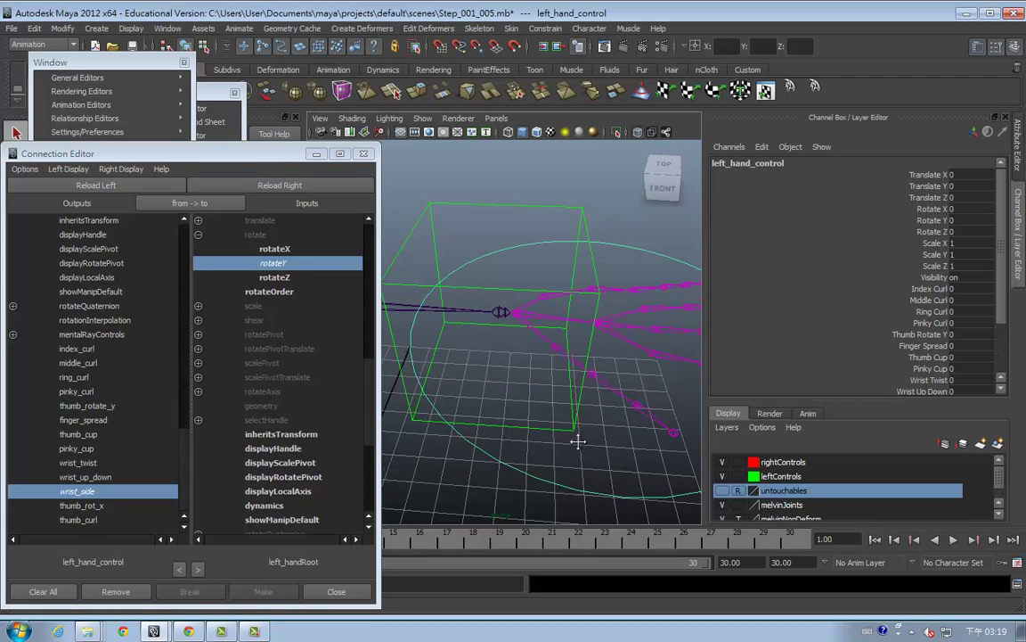
pyautogui.keyDown('alt'); pyautogui.moveTo(577, 436); pyautogui.dragTo(526, 435); pyautogui.keyUp('alt')
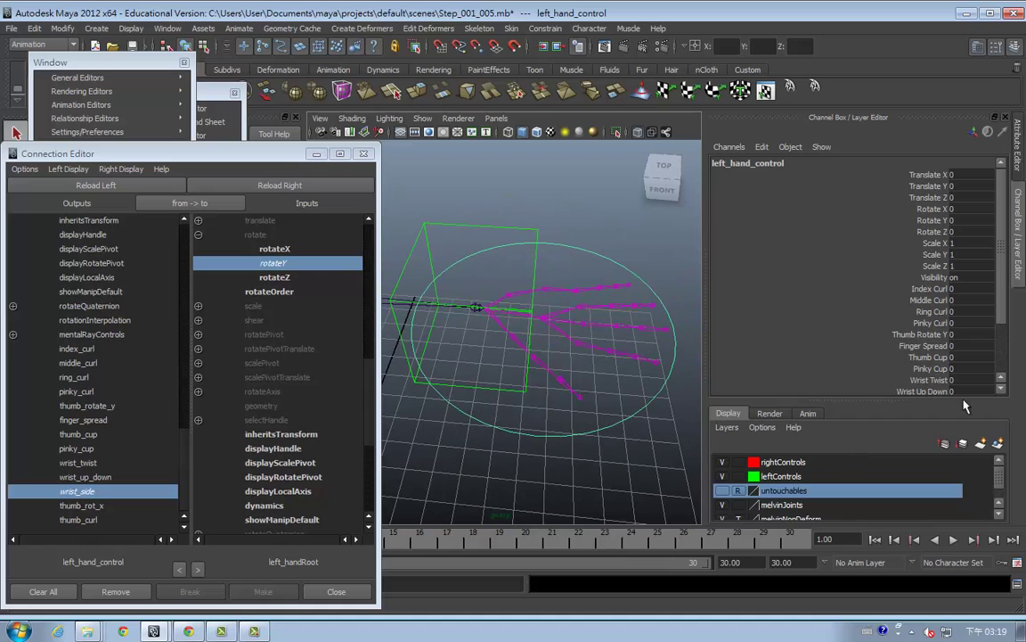
pyautogui.scroll(-3, 925, 339)
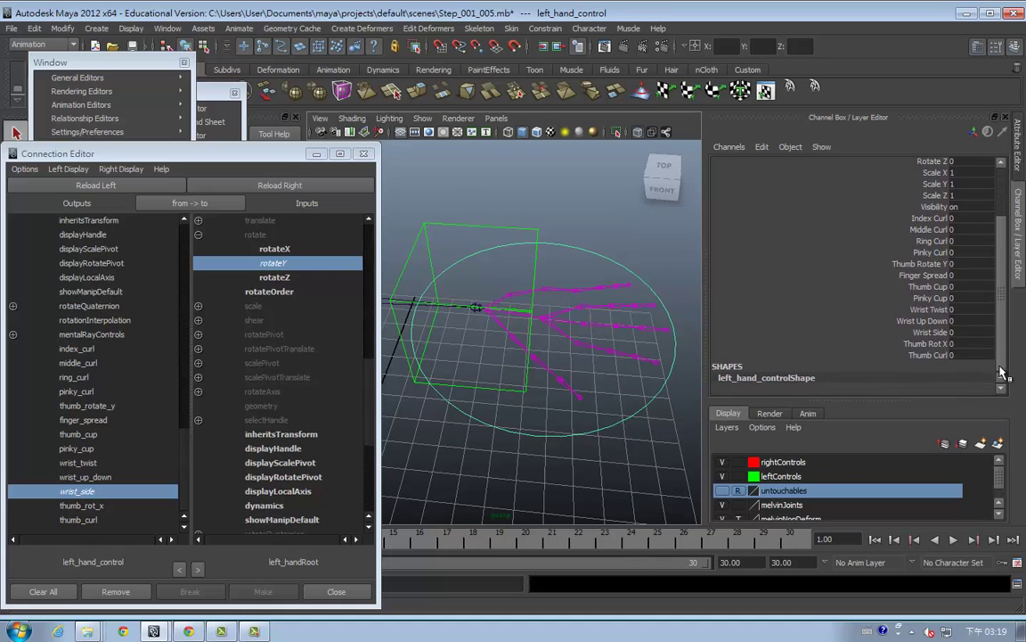
# Drag the Wrist Side channel to swing the hand sideways both ways
pyautogui.click(925, 334)
pyautogui.moveTo(630, 358)
pyautogui.mouseDown(button='middle')
pyautogui.moveTo(733, 355)
pyautogui.moveTo(664, 501)
pyautogui.mouseUp(button='middle')
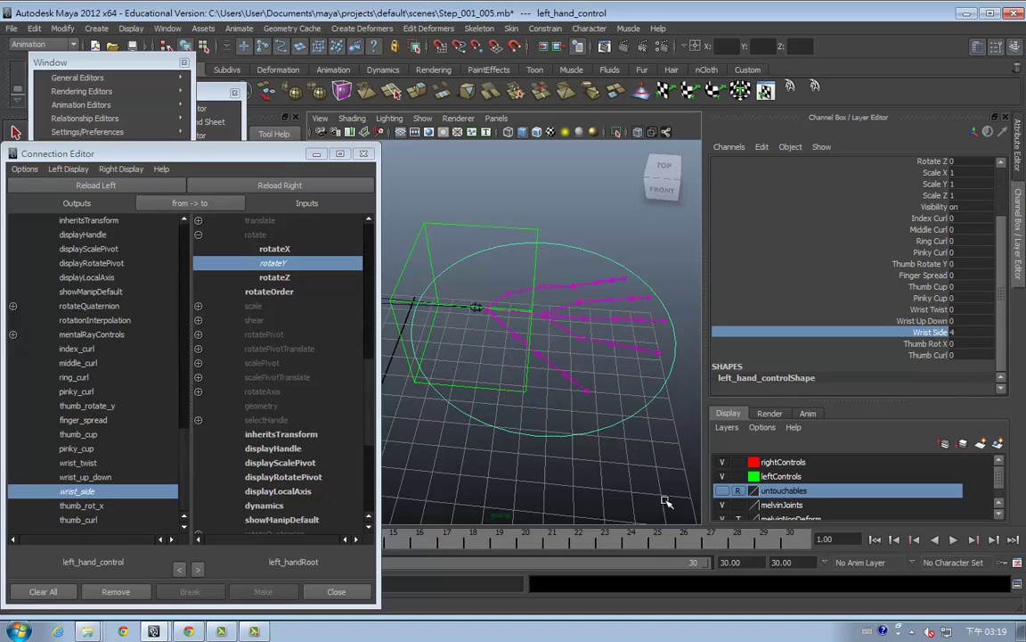
pyautogui.moveTo(556, 437); pyautogui.dragTo(552, 477, button='middle')
pyautogui.moveTo(335, 524); pyautogui.dragTo(561, 466, button='middle')
# Reset Wrist Side to 0 and reselect the hand root joint hierarchy
pyautogui.click(978, 331)
pyautogui.write('0')
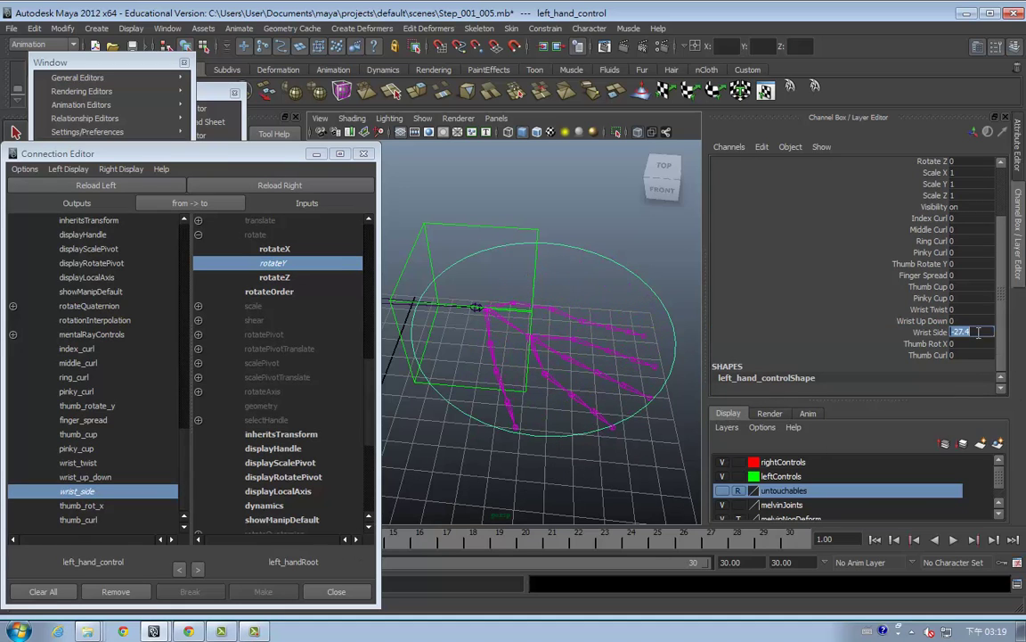
pyautogui.press('Return')
pyautogui.keyDown('alt'); pyautogui.moveTo(417, 294); pyautogui.dragTo(605, 327, button='right'); pyautogui.keyUp('alt')
pyautogui.click(464, 277)
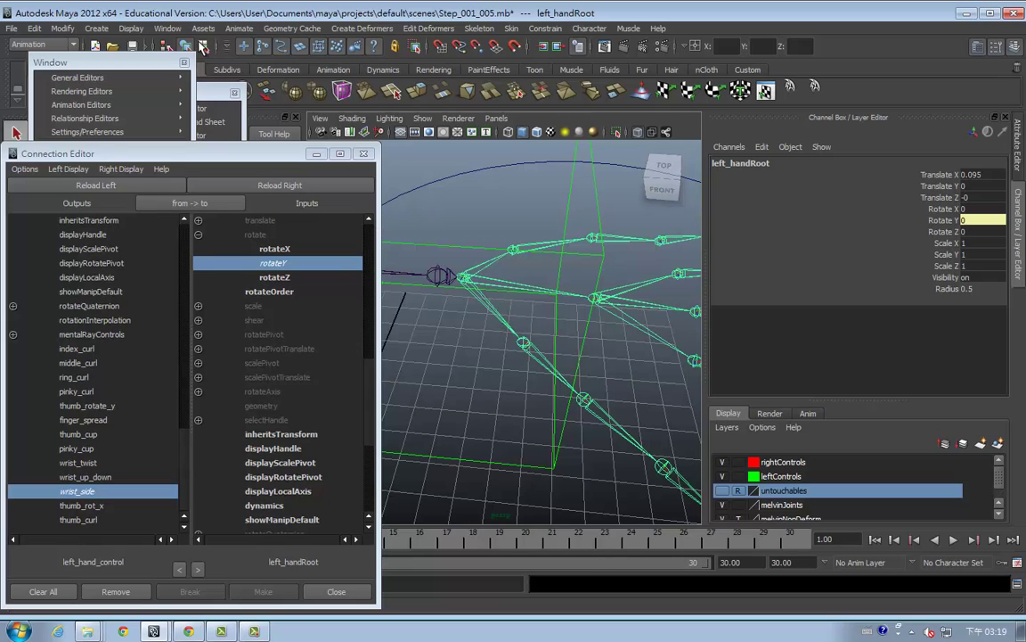
# Connect wrist_up_down to left_handRoot's rotateZ, then select left_hand_control again
pyautogui.click(470, 361)
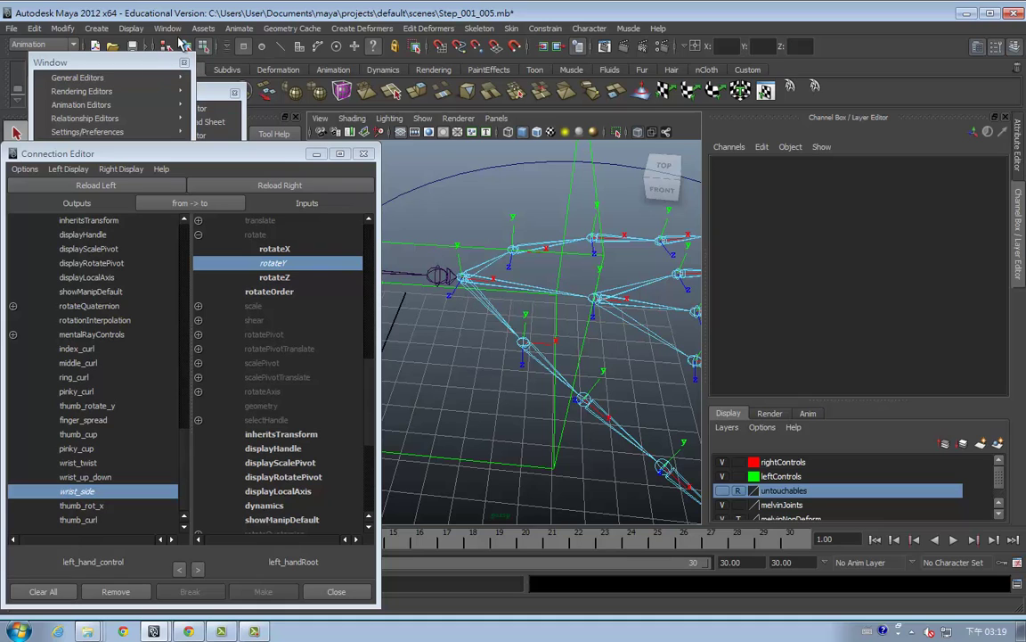
pyautogui.hotkey('ctrl', 'z')
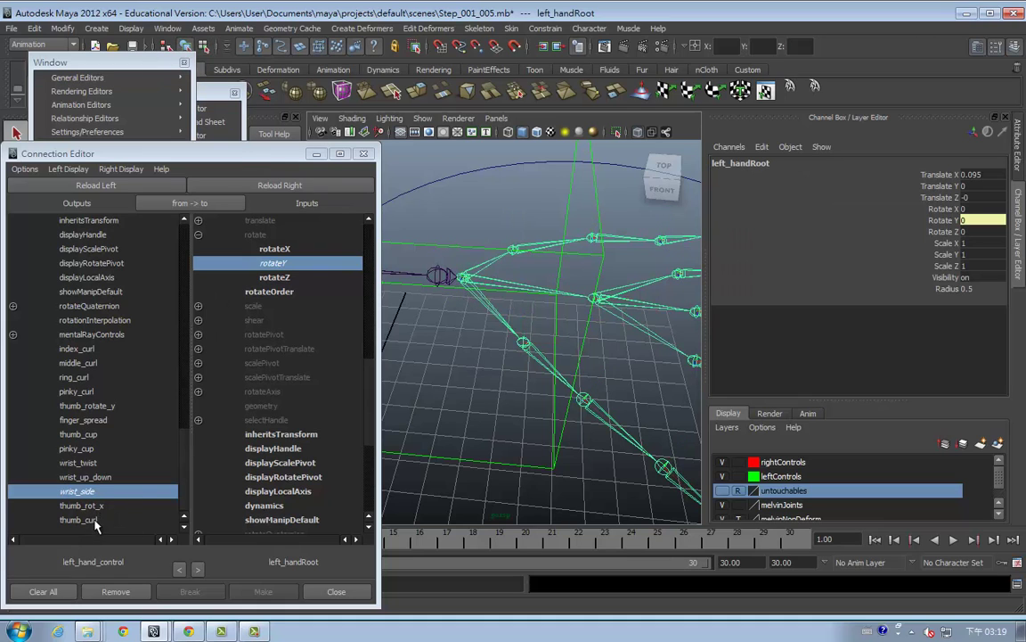
pyautogui.click(85, 477)
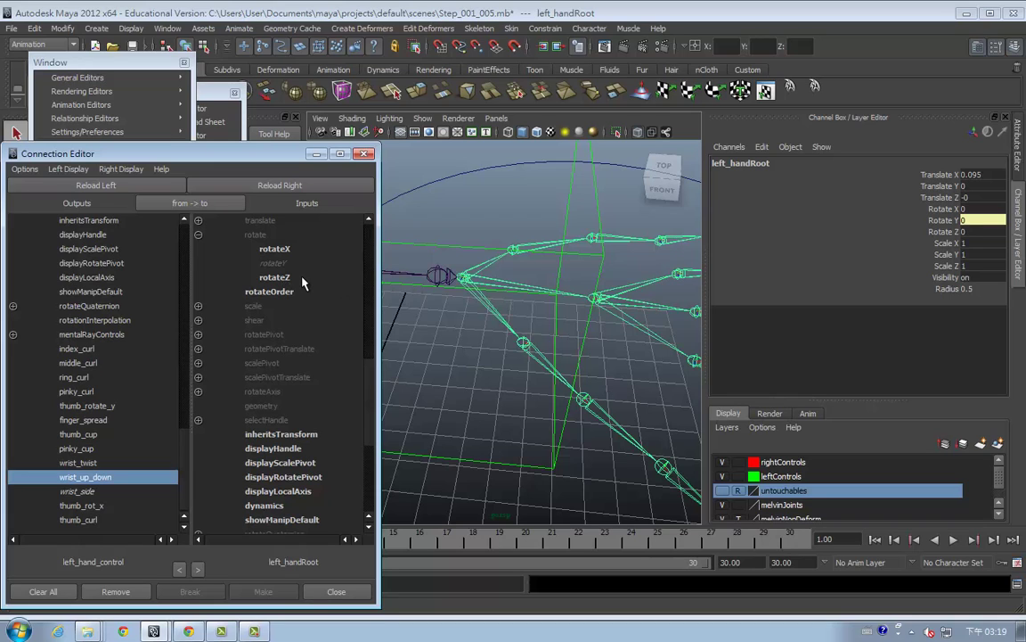
pyautogui.click(274, 277)
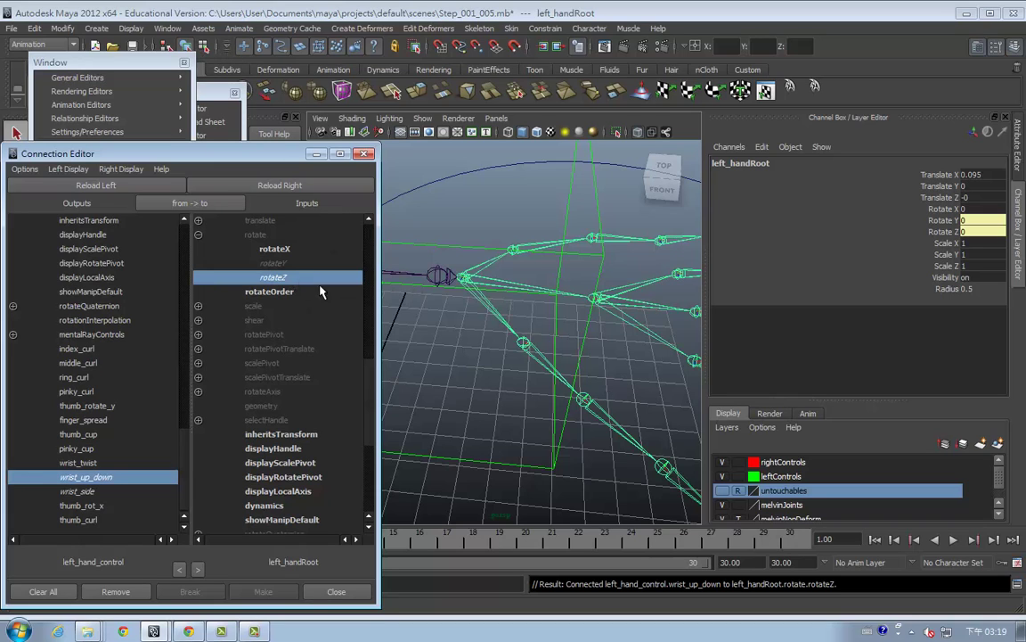
pyautogui.click(496, 158)
pyautogui.scroll(-3, 922, 355)
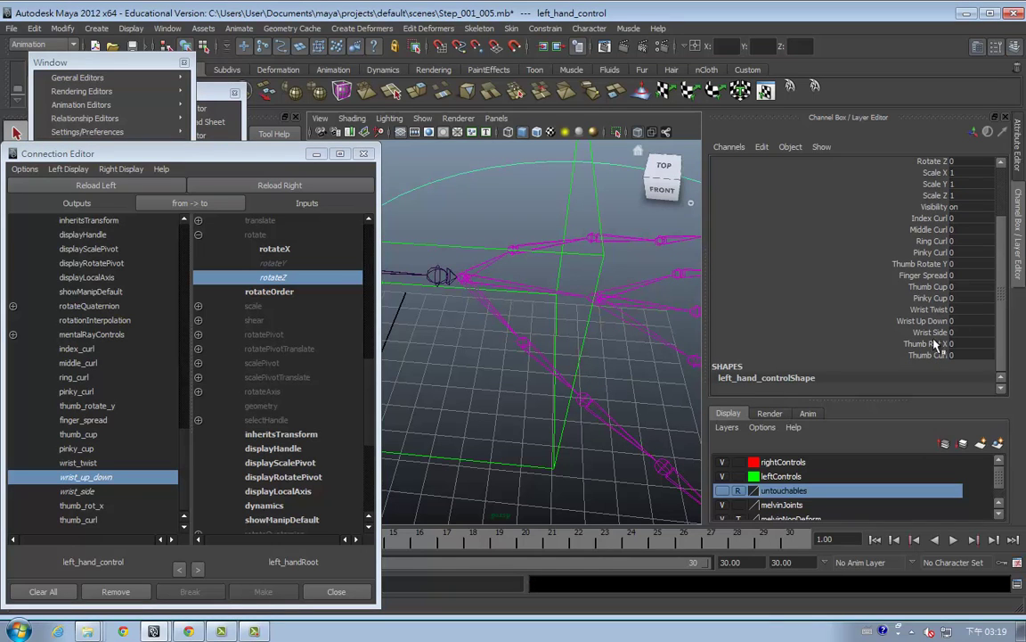
# Test that Wrist Up Down tilts the hand, then undo to leave it at 0
pyautogui.click(922, 320)
pyautogui.moveTo(570, 372)
pyautogui.mouseDown(button='middle')
pyautogui.moveTo(620, 371)
pyautogui.moveTo(572, 378)
pyautogui.mouseUp(button='middle')
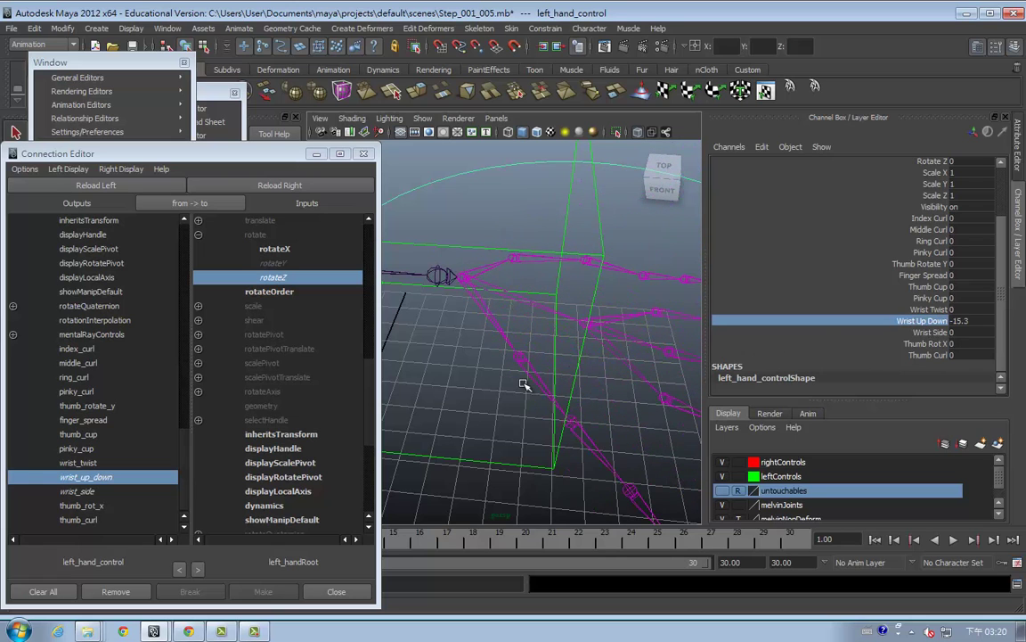
pyautogui.hotkey('ctrl', 'z')
# Reframe the view on the hand rig and select the left_forearm joint
pyautogui.moveTo(662, 358)
pyautogui.keyDown('alt'); pyautogui.mouseDown()
pyautogui.moveTo(478, 348)
pyautogui.moveTo(461, 372)
pyautogui.moveTo(435, 378)
pyautogui.moveTo(457, 355)
pyautogui.mouseUp(); pyautogui.keyUp('alt')
pyautogui.scroll(2, 504, 348)
pyautogui.scroll(1, 504, 346)
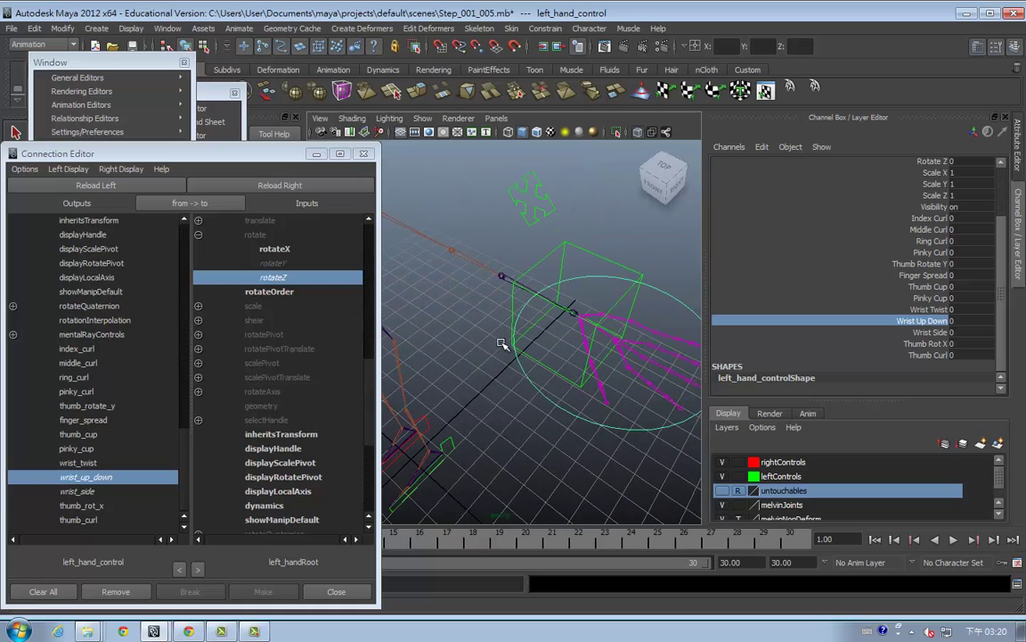
pyautogui.scroll(1, 509, 360)
pyautogui.keyDown('alt'); pyautogui.moveTo(588, 347); pyautogui.dragTo(562, 344, button='middle'); pyautogui.keyUp('alt')
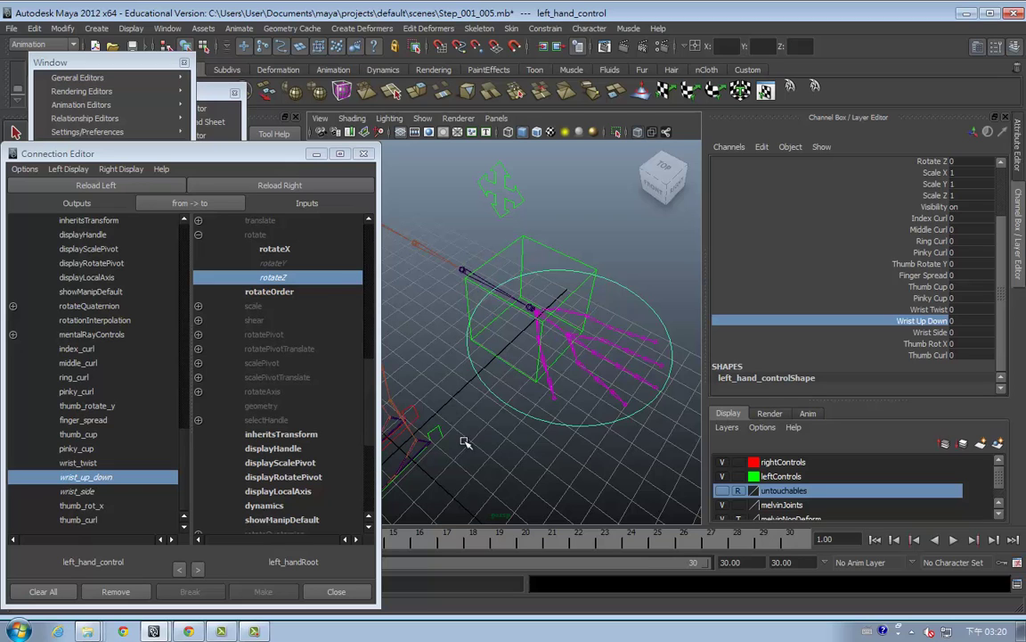
pyautogui.click(464, 276)
pyautogui.click(464, 273)
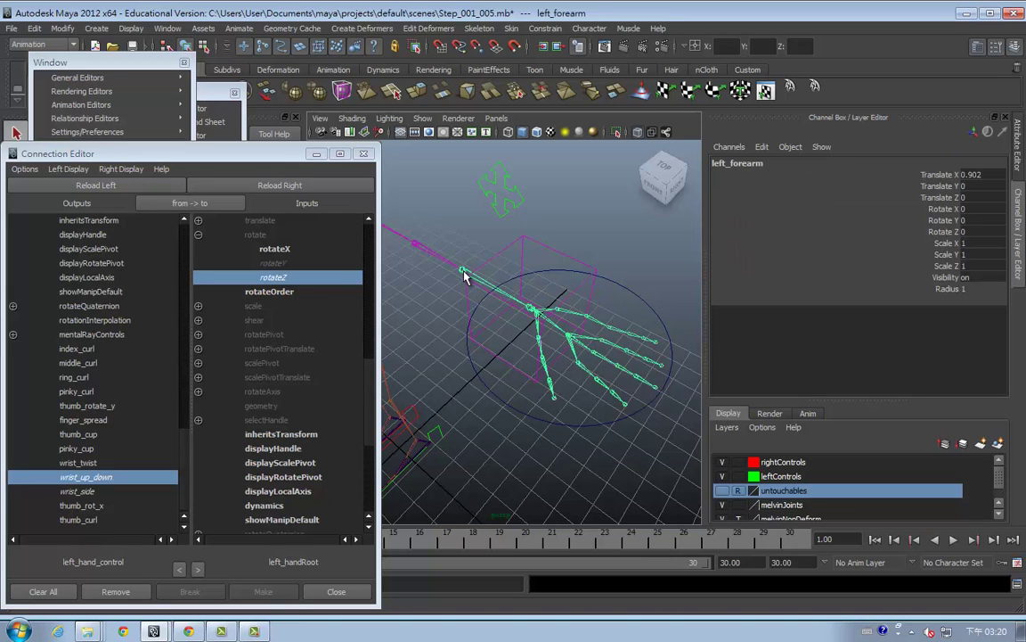
# Load left_forearm into the Connection Editor and display the joints' local rotation axes
pyautogui.click(278, 185)
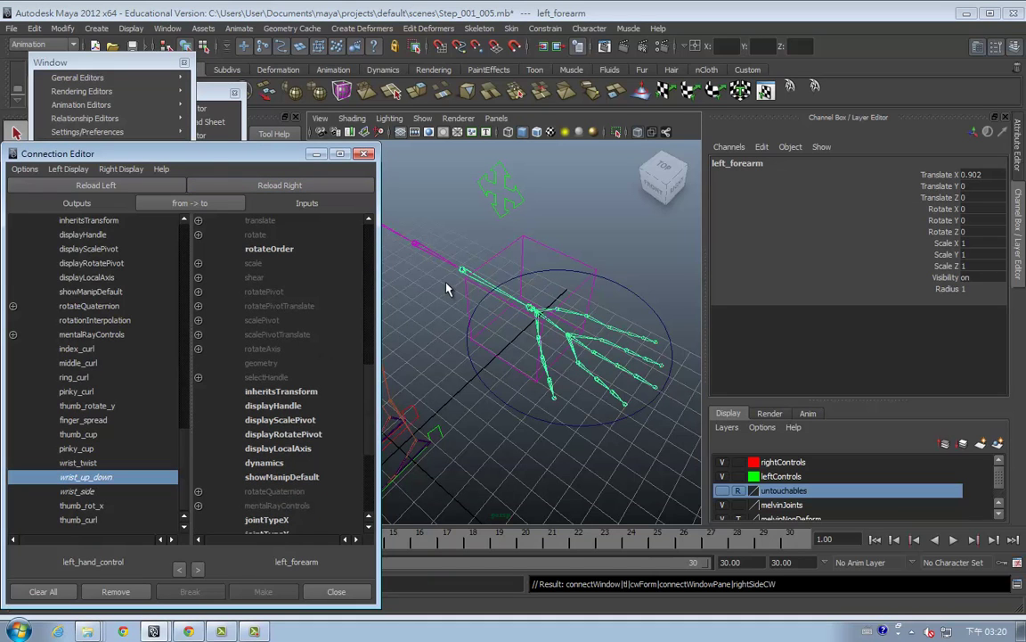
pyautogui.click(203, 46)
pyautogui.keyDown('alt'); pyautogui.moveTo(402, 253); pyautogui.dragTo(481, 297); pyautogui.keyUp('alt')
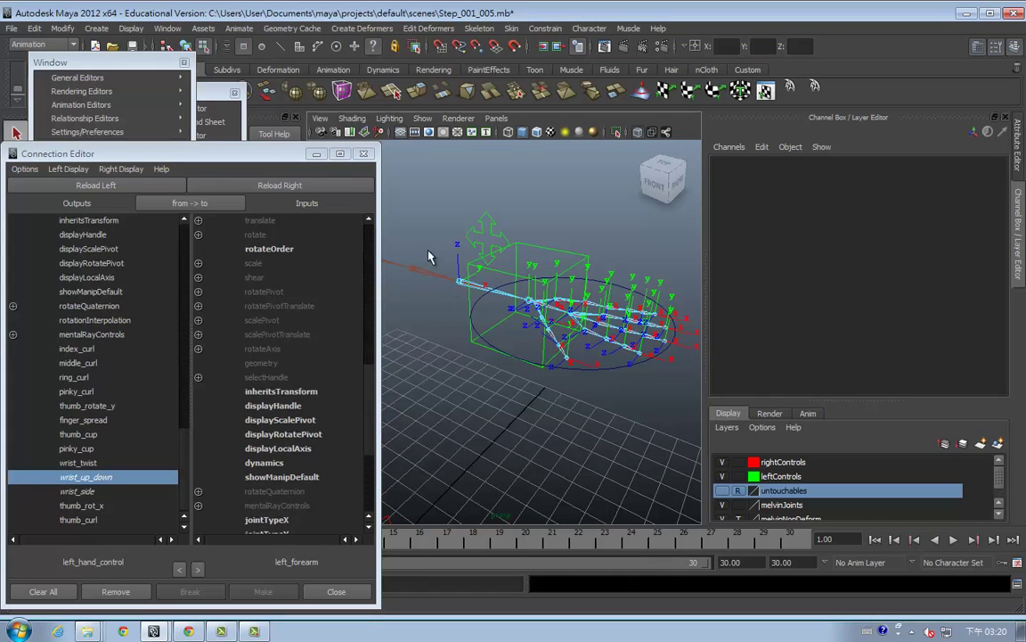
pyautogui.click(169, 45)
pyautogui.keyDown('alt'); pyautogui.moveTo(496, 405); pyautogui.dragTo(419, 374); pyautogui.keyUp('alt')
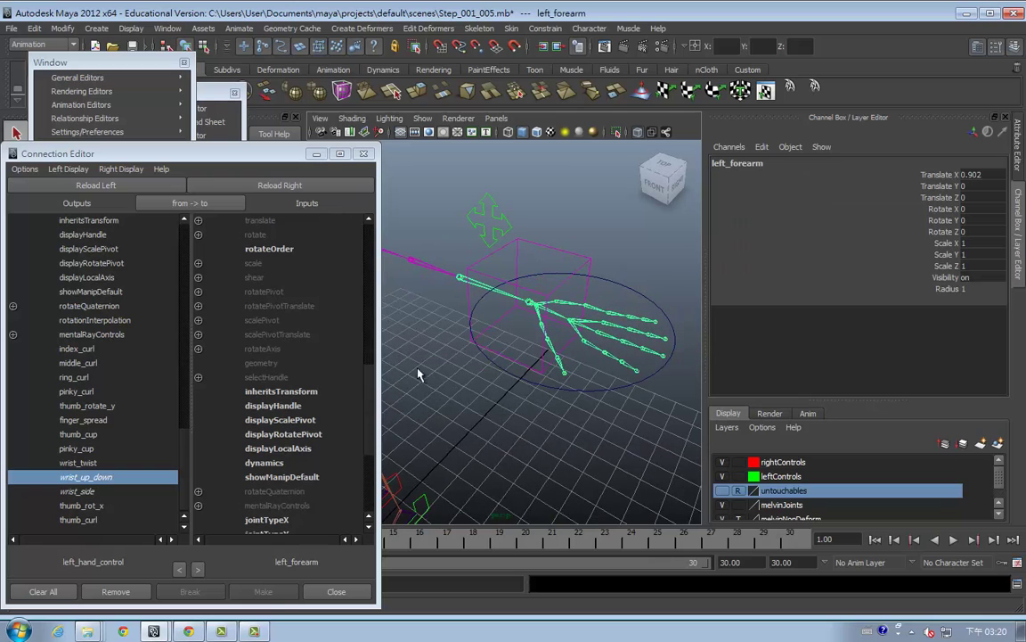
# Connect wrist_twist to left_forearm's rotateX, then select left_hand_control
pyautogui.click(198, 235)
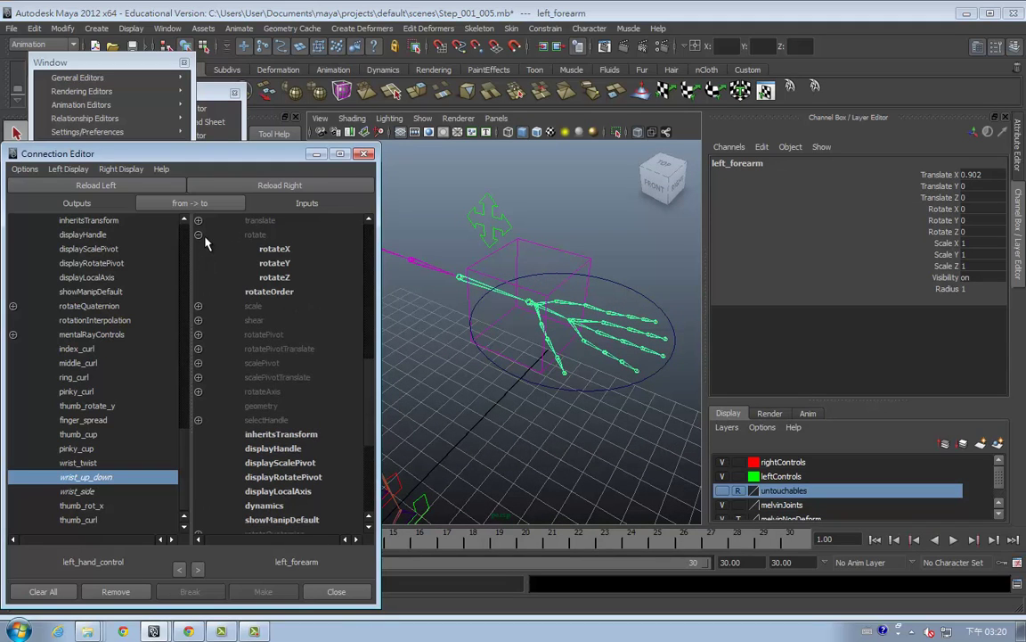
pyautogui.click(99, 464)
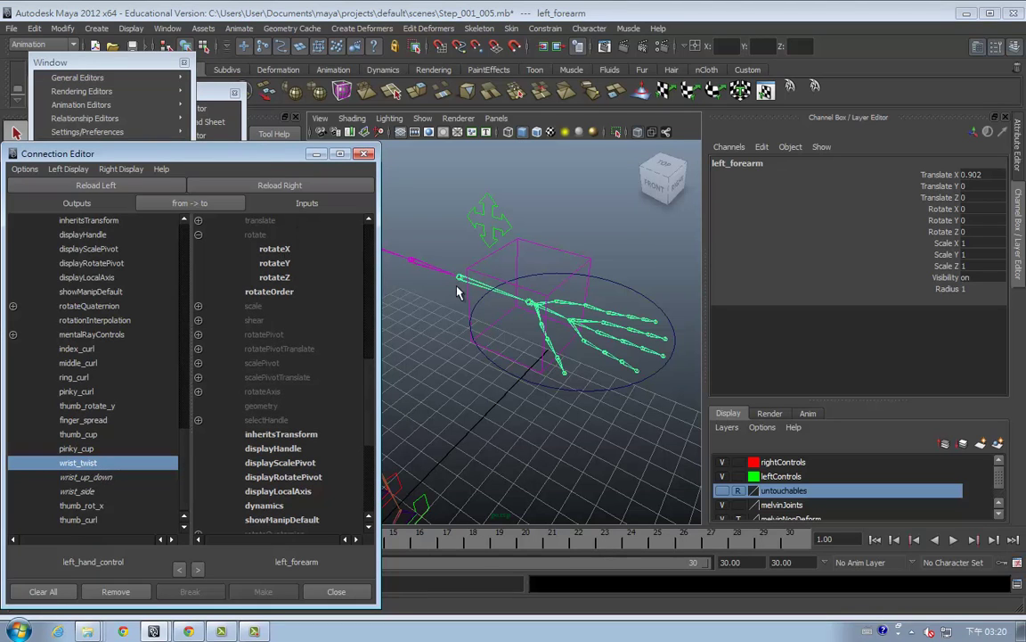
pyautogui.click(292, 251)
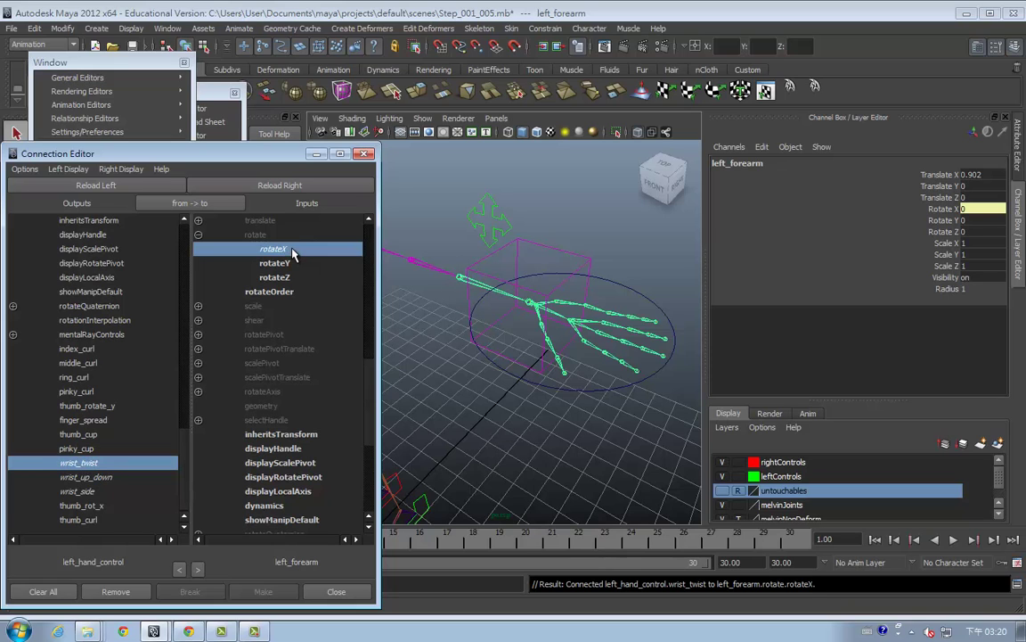
pyautogui.click(611, 383)
pyautogui.scroll(-3, 892, 282)
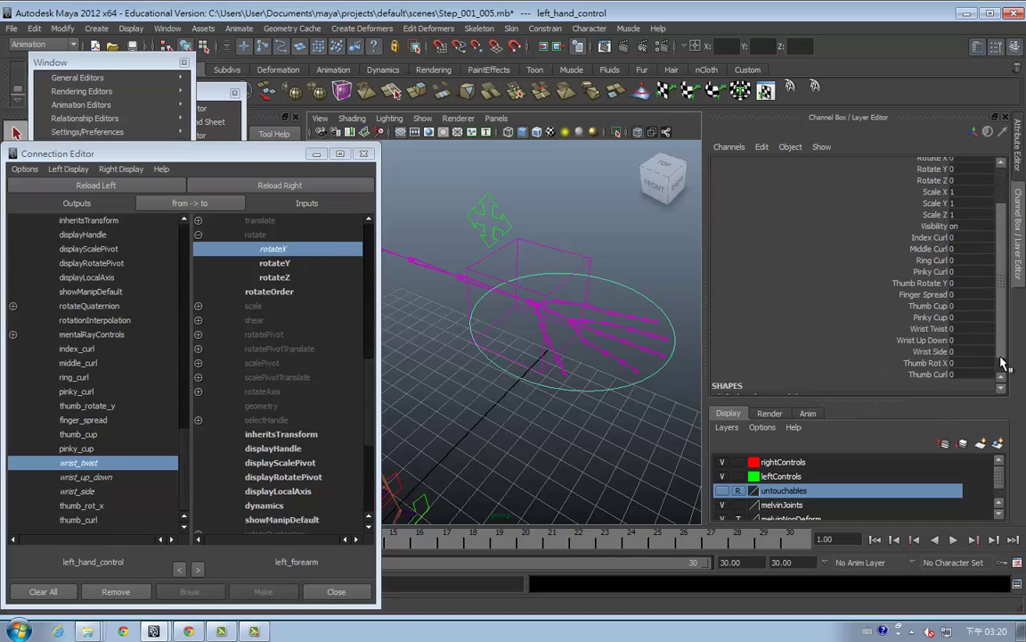
pyautogui.click(927, 309)
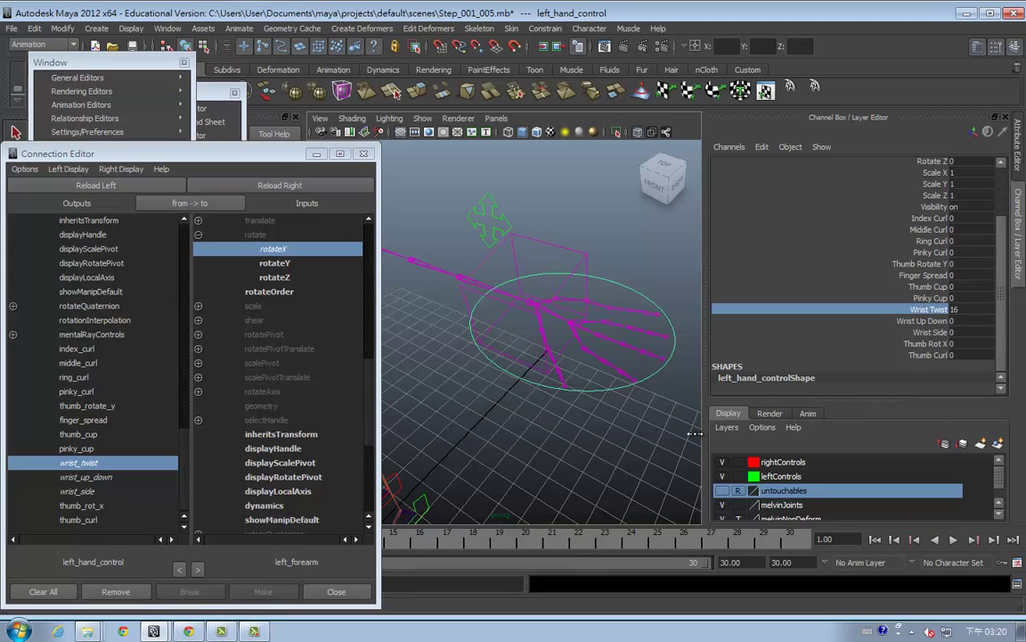
pyautogui.moveTo(697, 432)
pyautogui.mouseDown(button='middle')
pyautogui.moveTo(667, 438)
pyautogui.moveTo(588, 395)
pyautogui.mouseUp(button='middle')
pyautogui.moveTo(570, 383)
pyautogui.keyDown('alt'); pyautogui.mouseDown()
pyautogui.moveTo(517, 436)
pyautogui.moveTo(598, 426)
pyautogui.moveTo(552, 430)
pyautogui.mouseUp(); pyautogui.keyUp('alt')
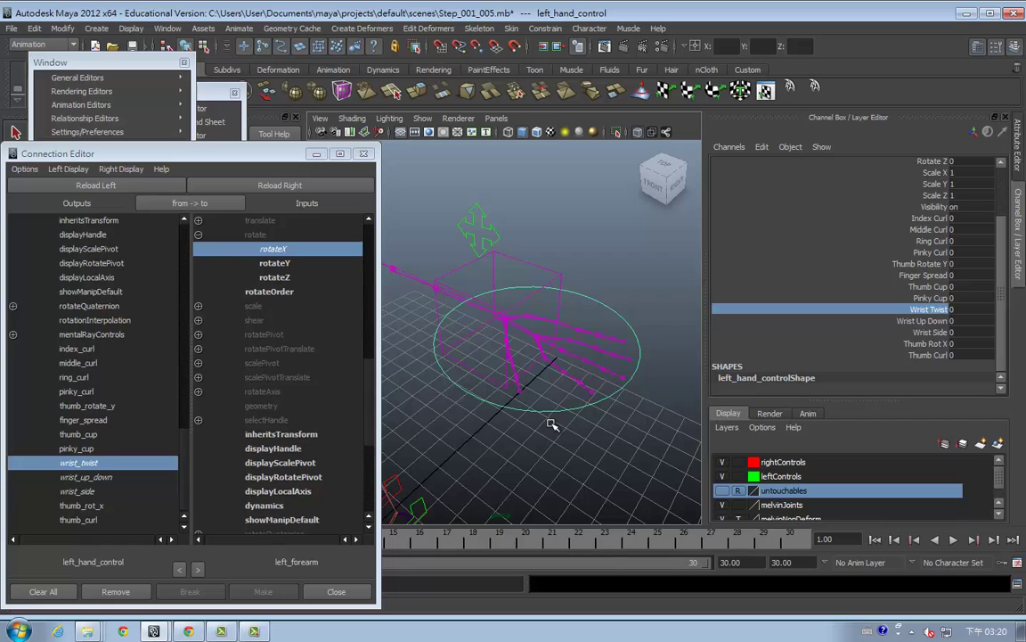
pyautogui.scroll(-2, 548, 425)
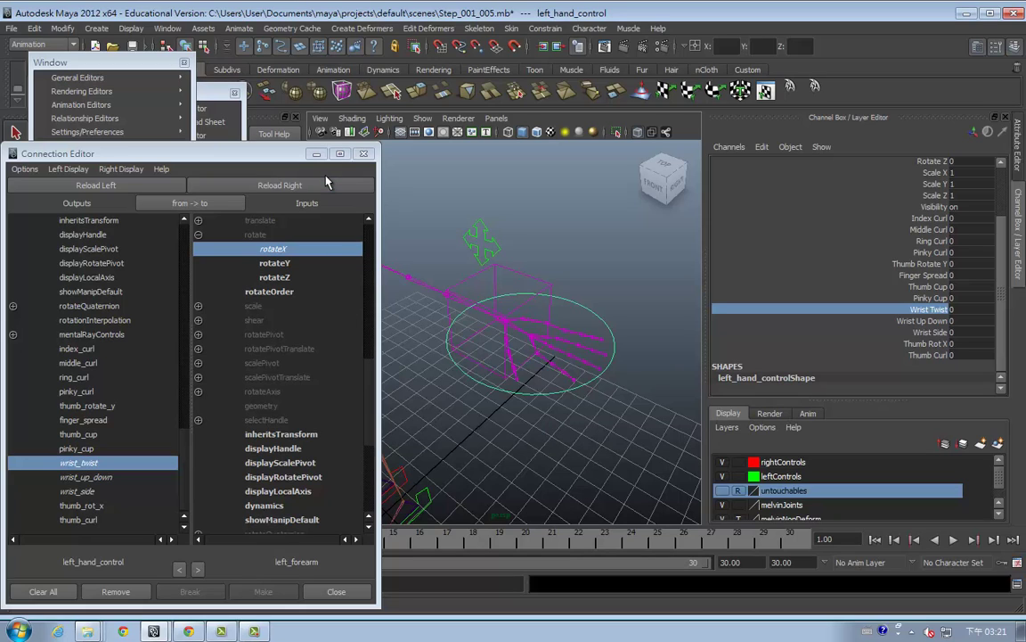
# Open the Step_001_003 scene and locate the unnamed joint15 under handRoot in the Outliner
pyautogui.click(252, 631)
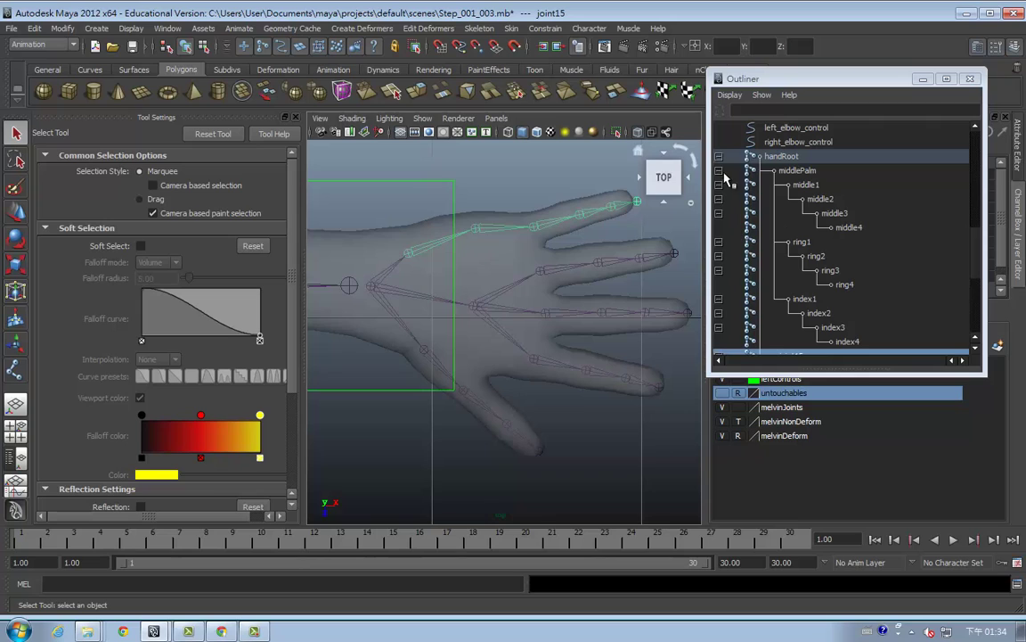
pyautogui.click(372, 287)
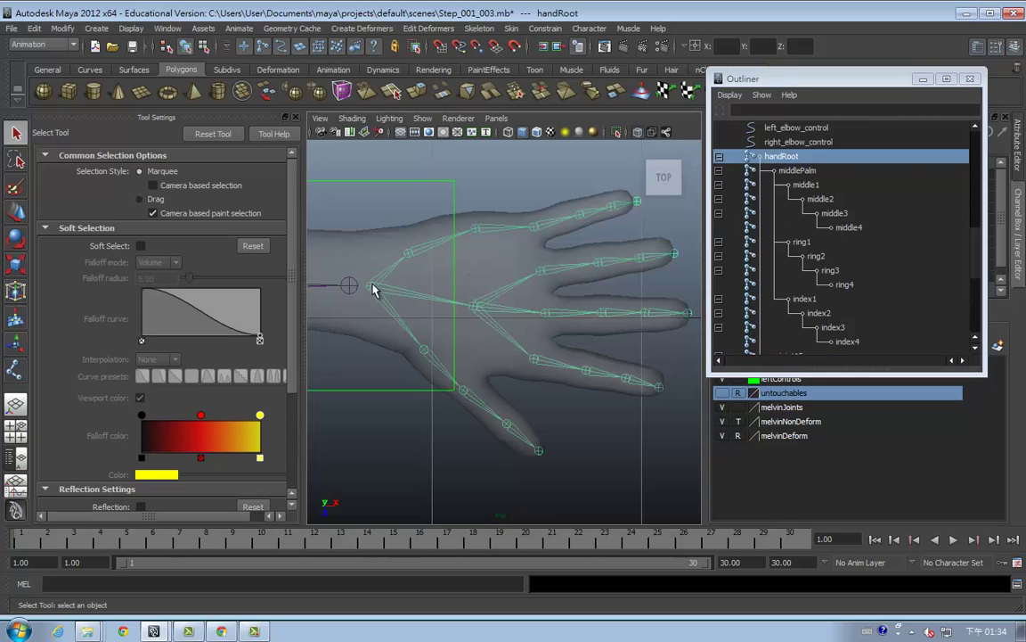
pyautogui.scroll(-3, 764, 303)
pyautogui.scroll(-3, 765, 303)
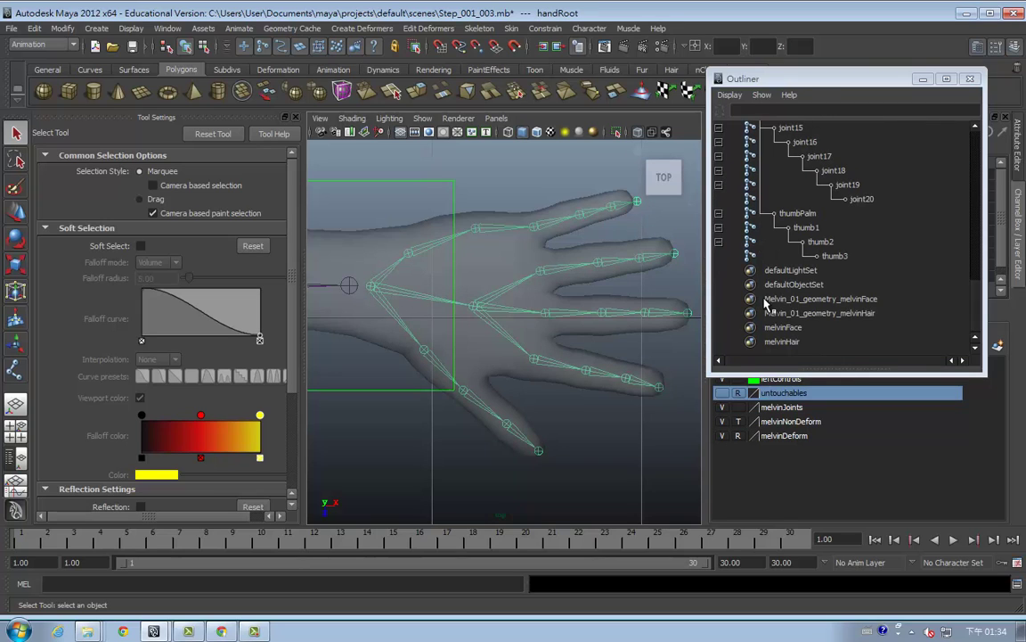
pyautogui.scroll(3, 764, 302)
pyautogui.click(485, 224)
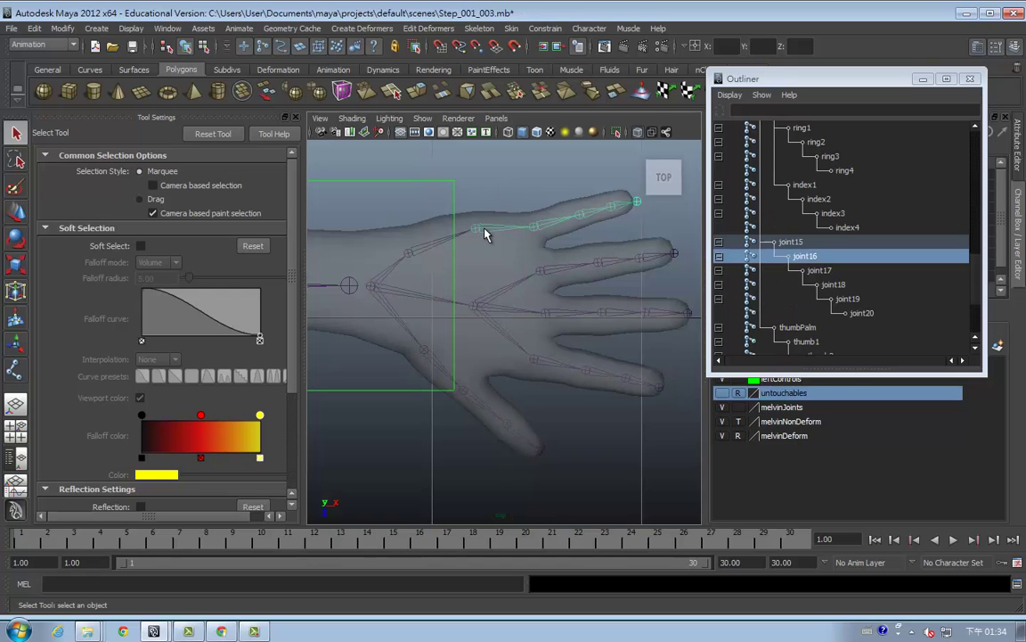
pyautogui.click(415, 256)
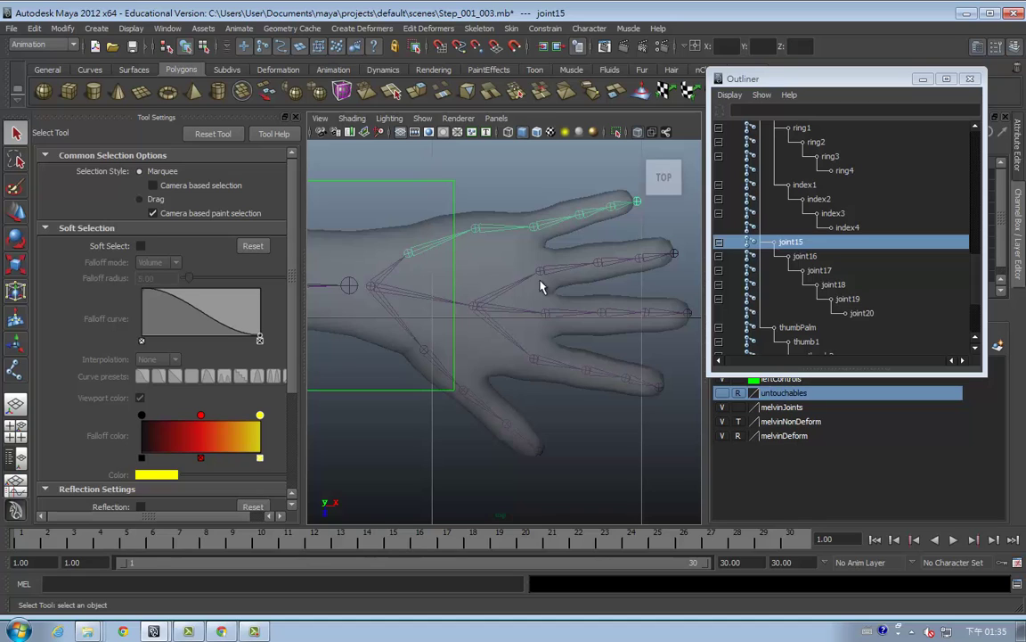
# Rename joint15, joint16 and joint17 to pinkyPalm1, pinkyPalm2 and pinky1
pyautogui.doubleClick(807, 242)
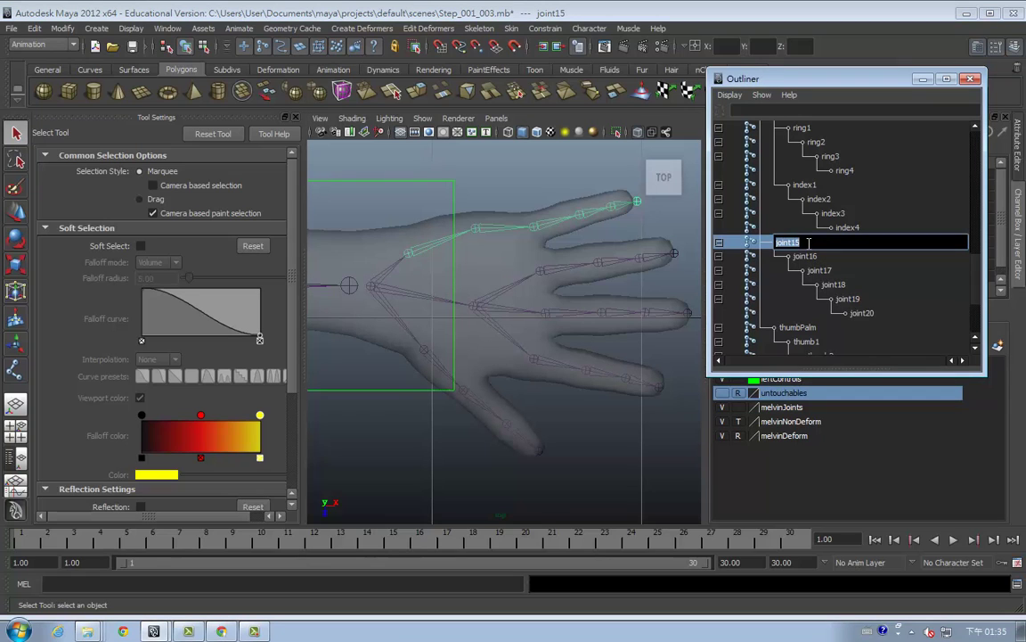
pyautogui.write('pl')
pyautogui.write('lm1')
pyautogui.press('Return')
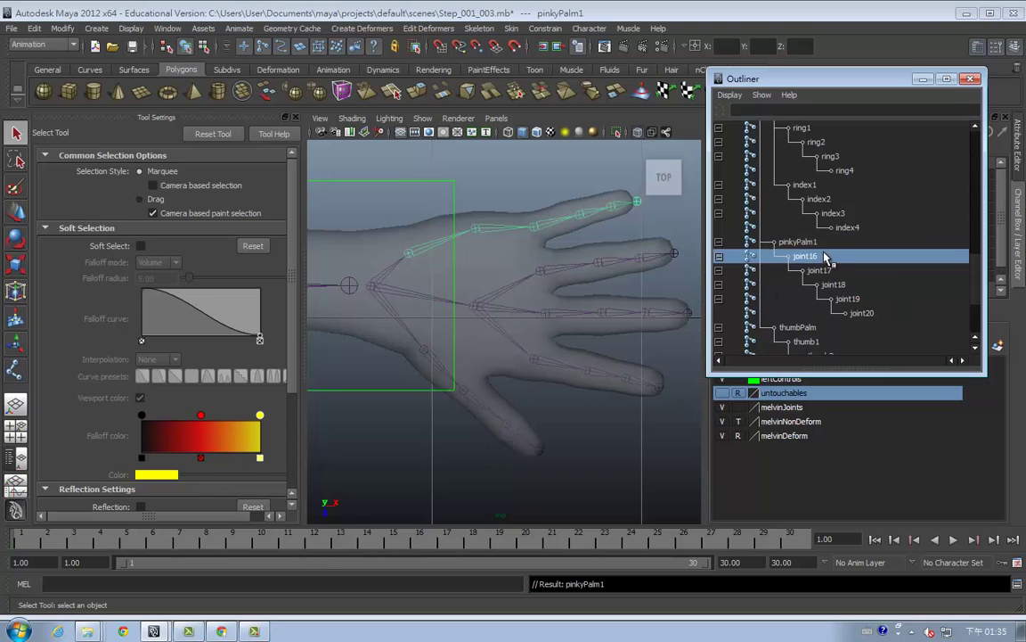
pyautogui.doubleClick(825, 256)
pyautogui.write('pinkyPalm1')
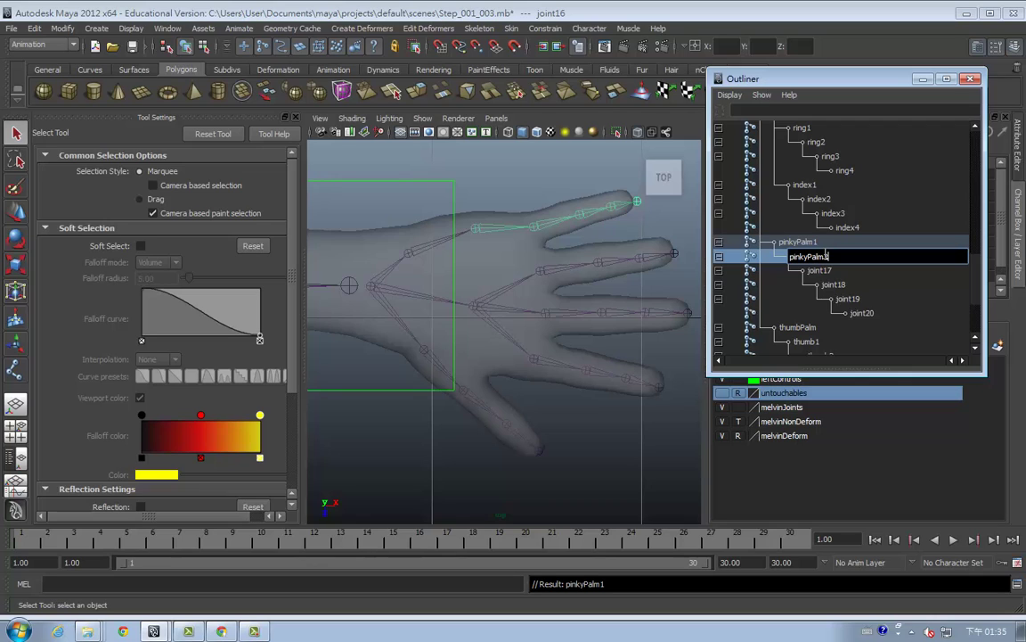
pyautogui.press('Return')
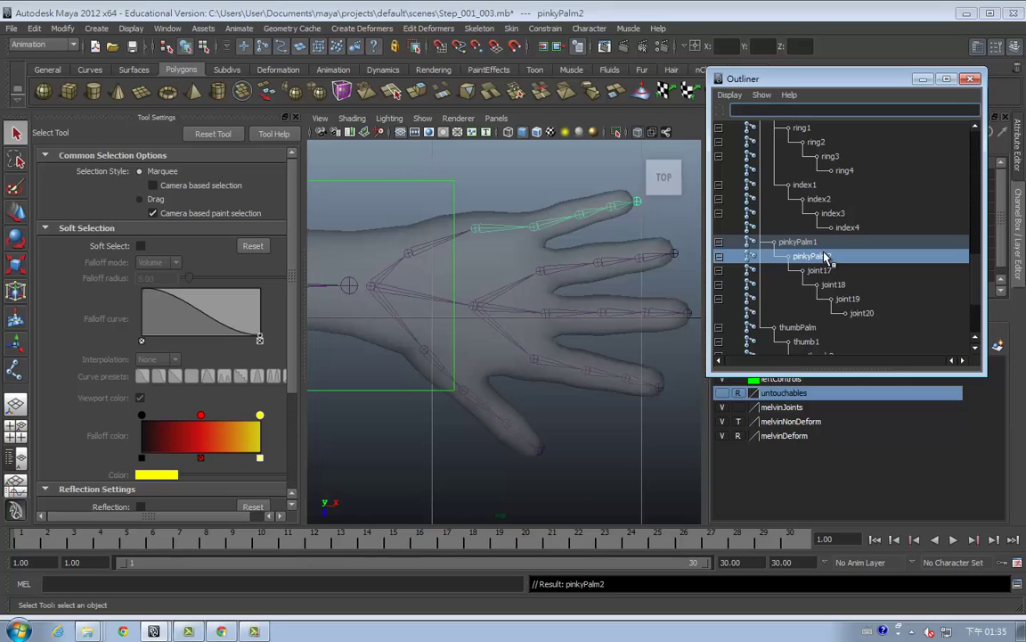
pyautogui.doubleClick(816, 270)
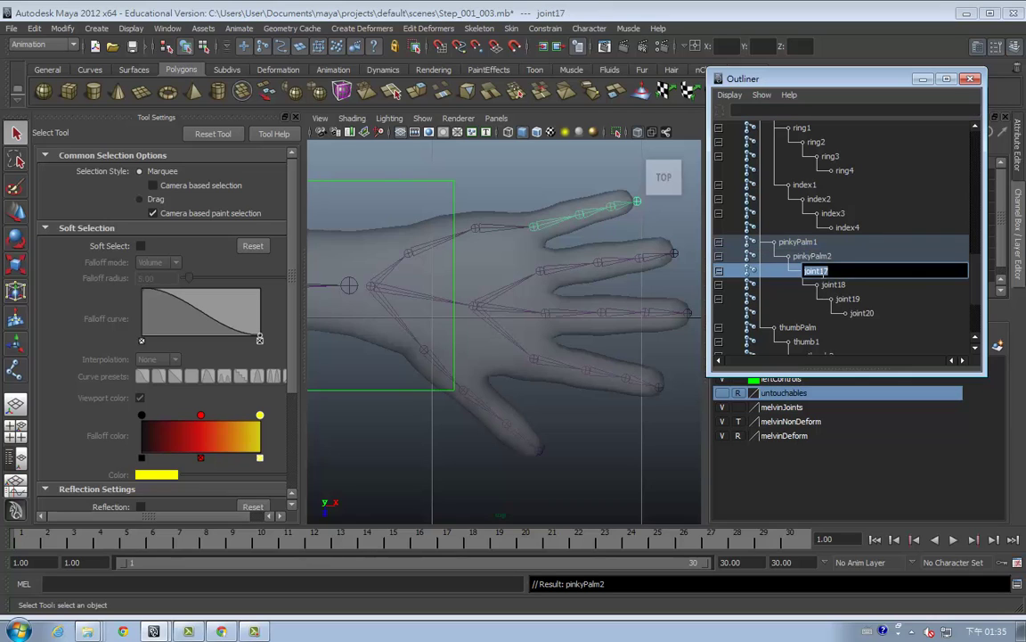
pyautogui.write('pinky')
pyautogui.write('1')
pyautogui.press('Return')
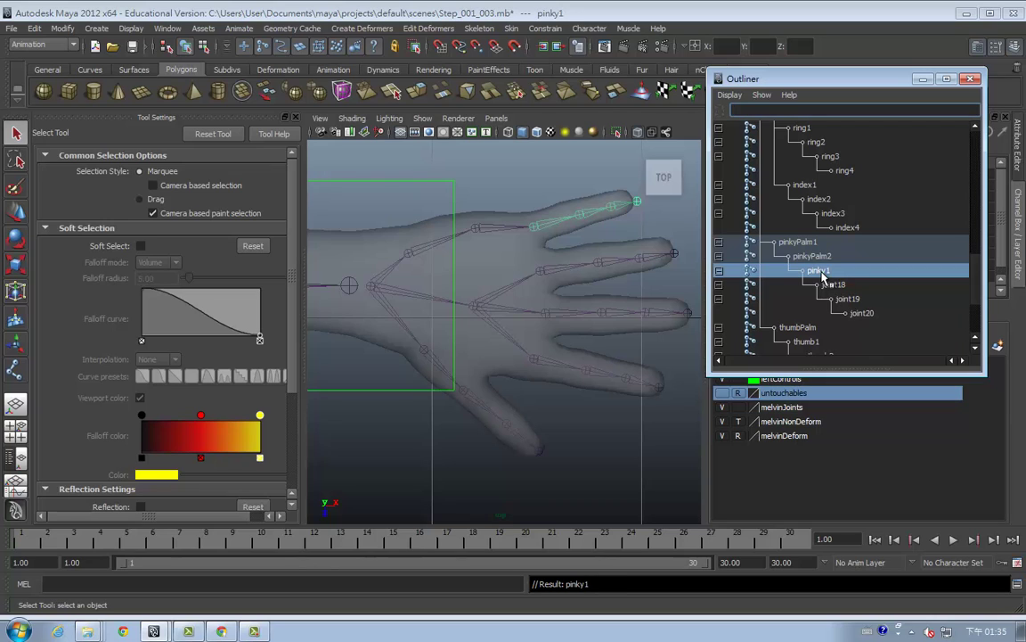
# Rename joint18, joint19 and joint20 to pinky2, pinky3 and pinky4
pyautogui.doubleClick(830, 284)
pyautogui.write('pinky2')
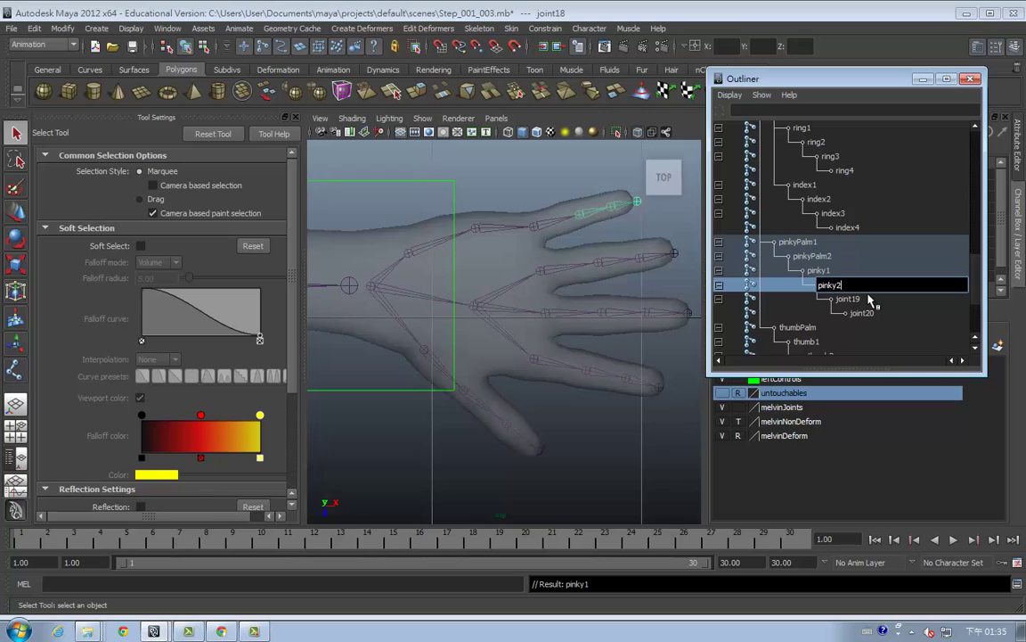
pyautogui.press('Return')
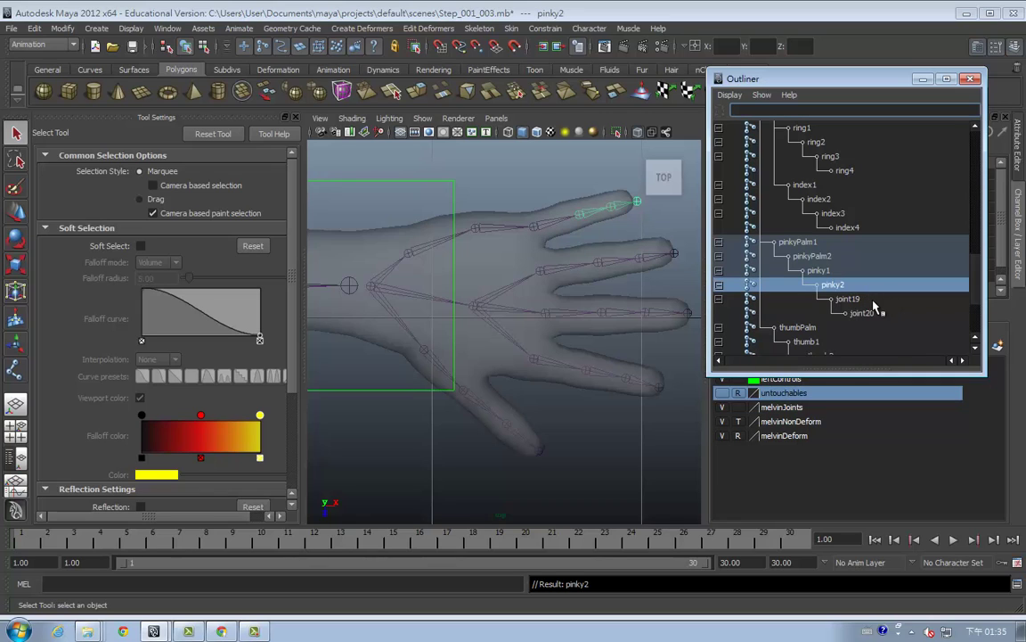
pyautogui.doubleClick(849, 299)
pyautogui.write('pinky')
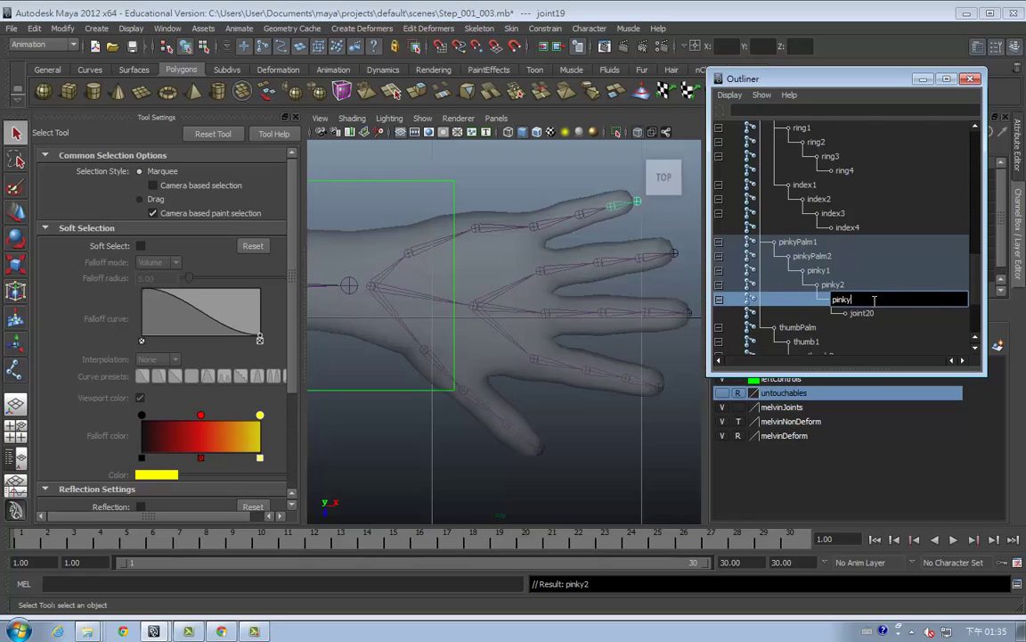
pyautogui.write('3')
pyautogui.press('Return')
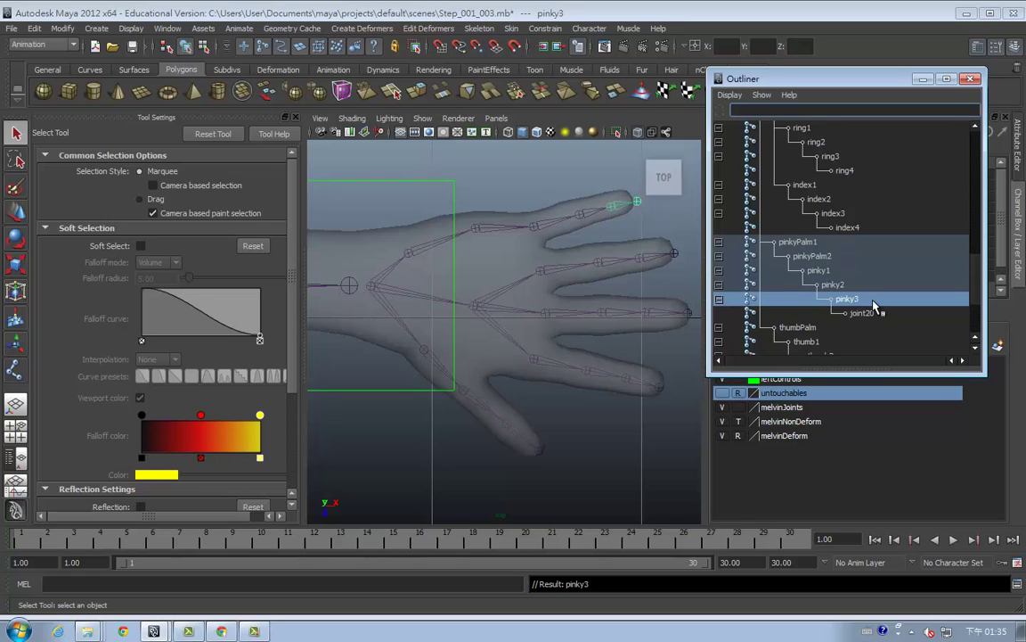
pyautogui.doubleClick(874, 314)
pyautogui.write('pinky4')
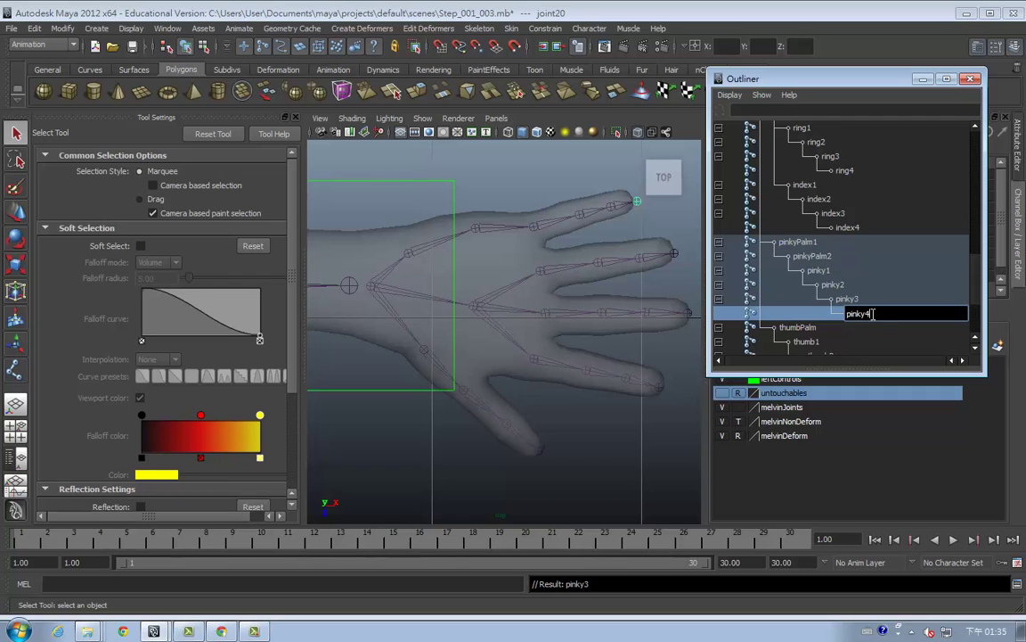
pyautogui.press('Return')
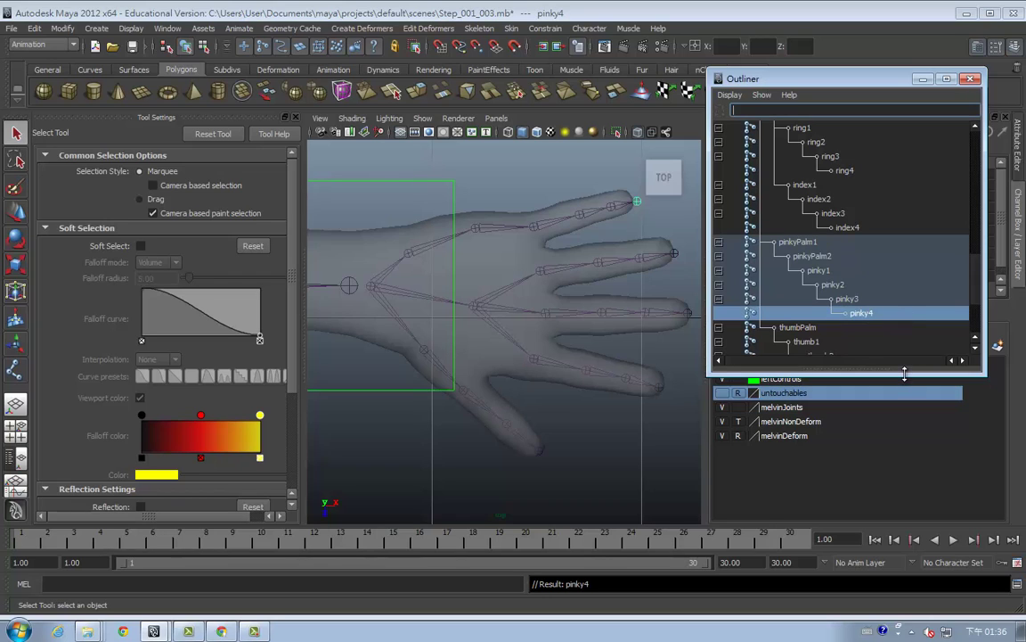
# Enlarge the Outliner list, check the middlePalm chain, and select handRoot
pyautogui.moveTo(905, 379); pyautogui.dragTo(909, 518)
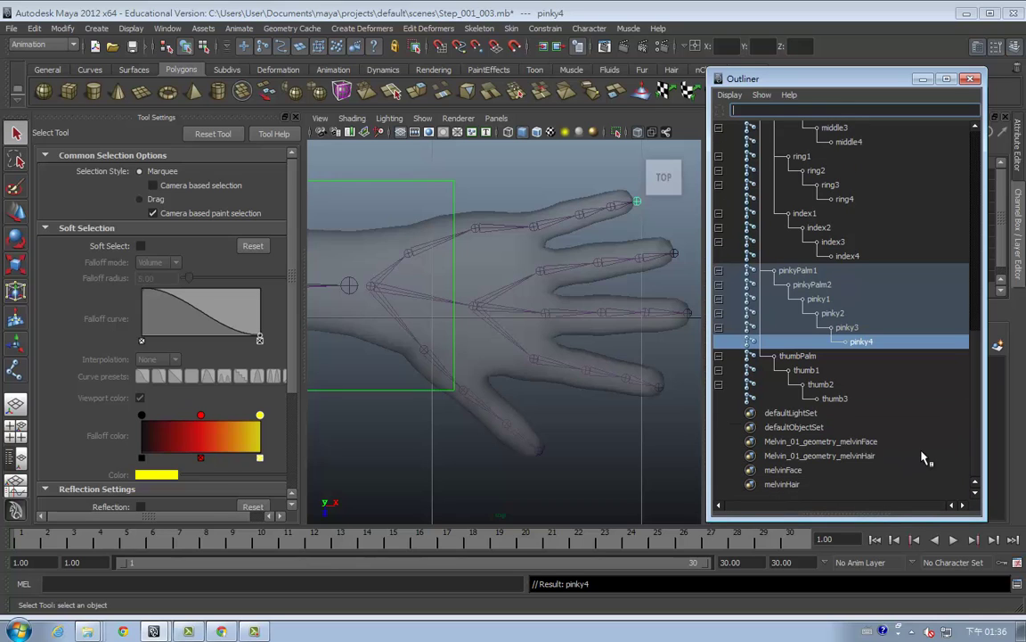
pyautogui.scroll(8, 837, 267)
pyautogui.scroll(-5, 836, 257)
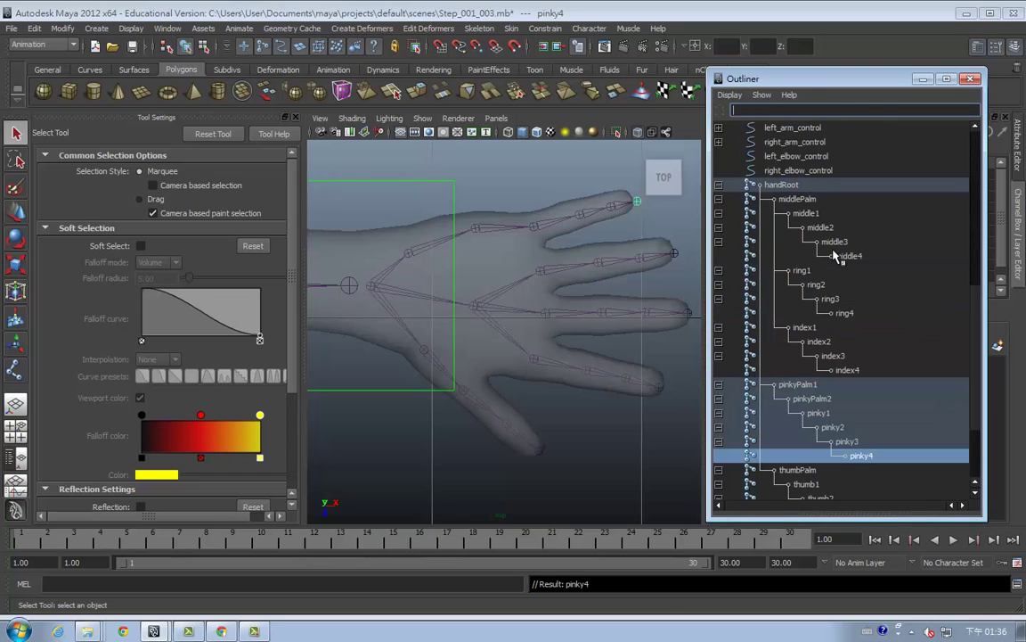
pyautogui.click(731, 198)
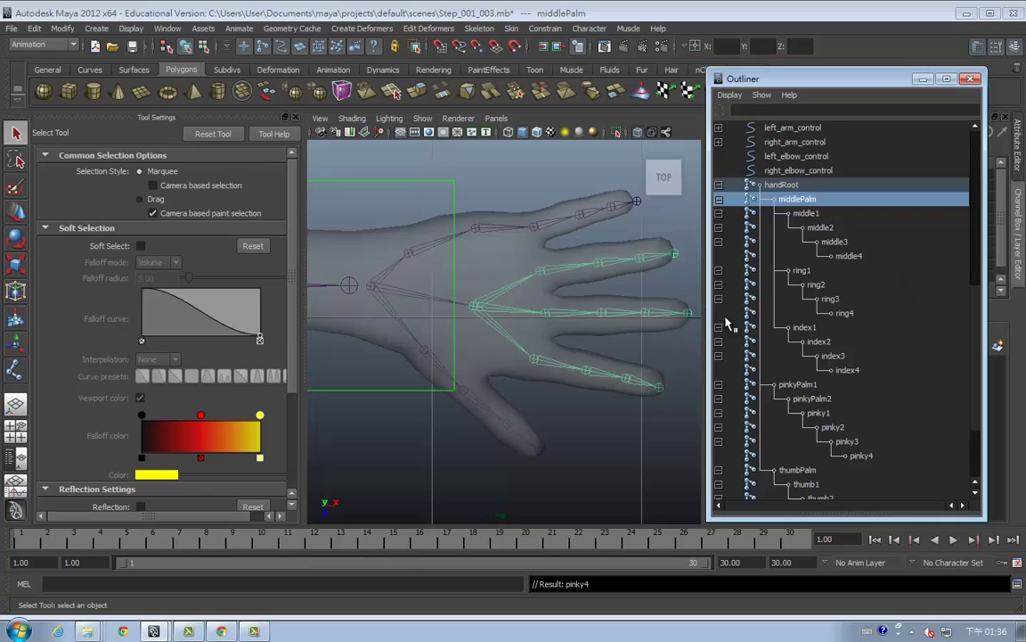
pyautogui.scroll(-3, 837, 181)
pyautogui.scroll(3, 837, 181)
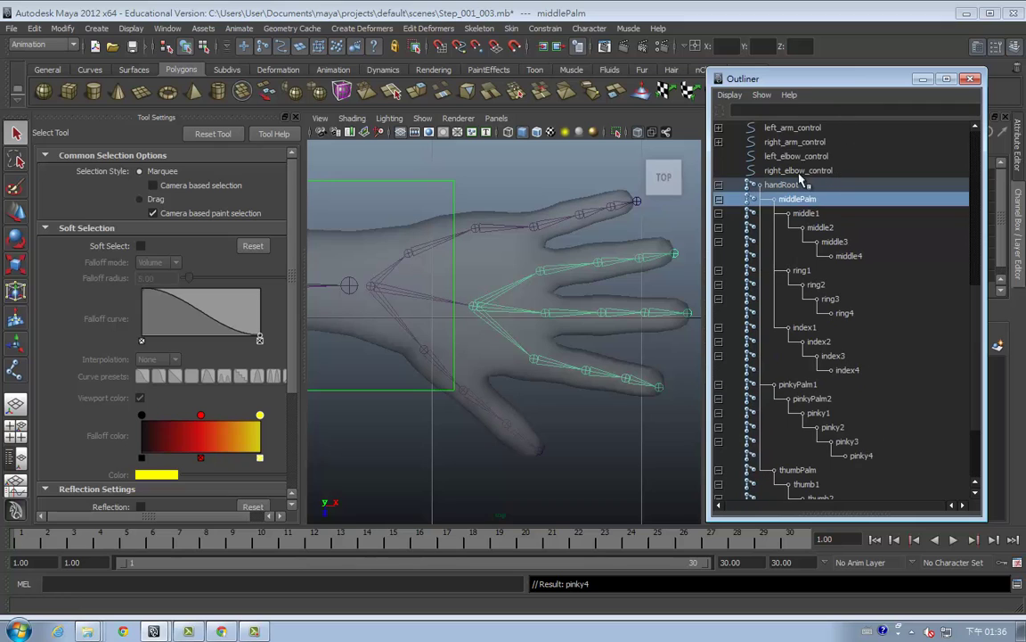
pyautogui.click(376, 297)
pyautogui.press('space')
# In front view, hide the melvinDeform mesh layer and frame the skeleton for moving
pyautogui.moveTo(379, 299); pyautogui.dragTo(378, 328)
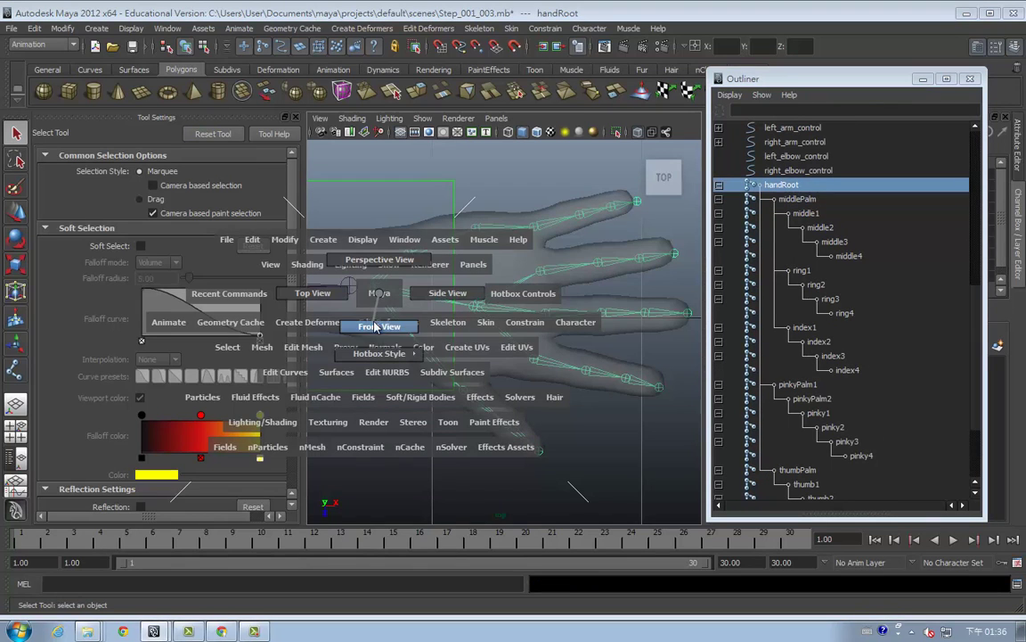
pyautogui.scroll(-2, 542, 397)
pyautogui.scroll(-2, 531, 398)
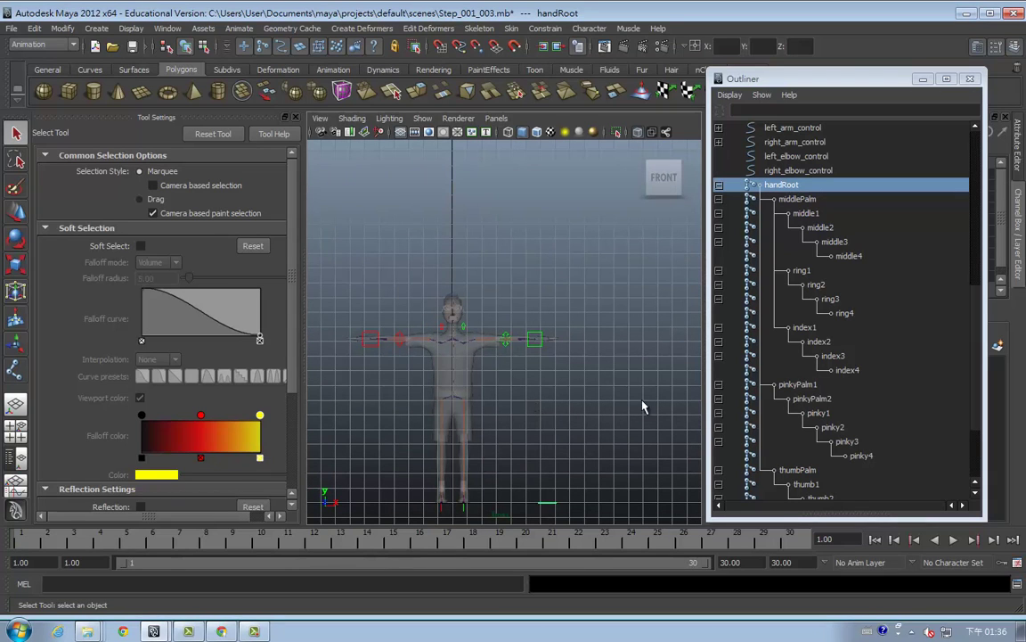
pyautogui.click(923, 78)
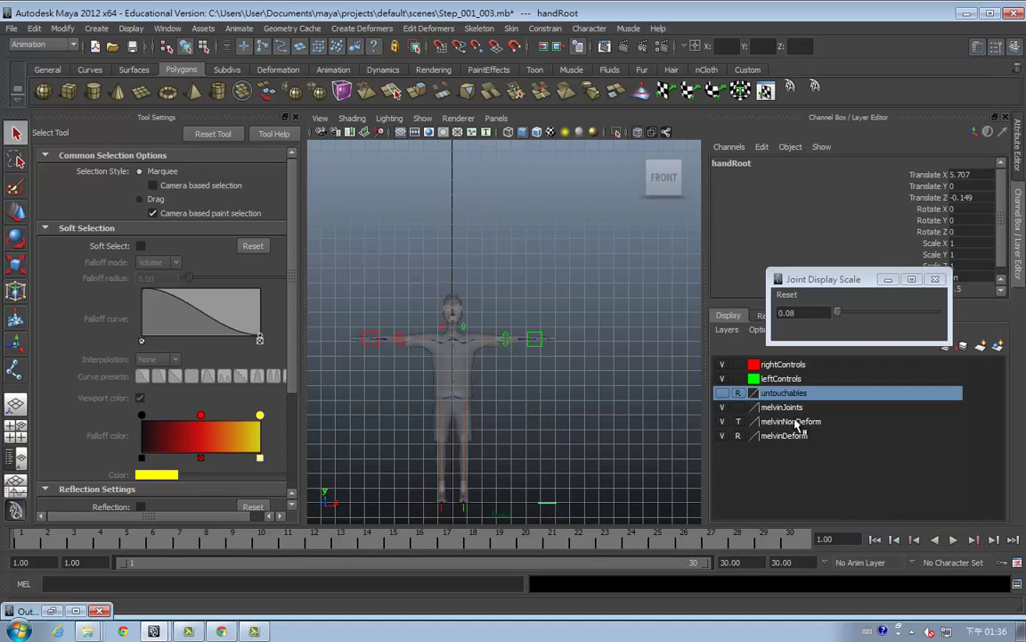
pyautogui.click(722, 436)
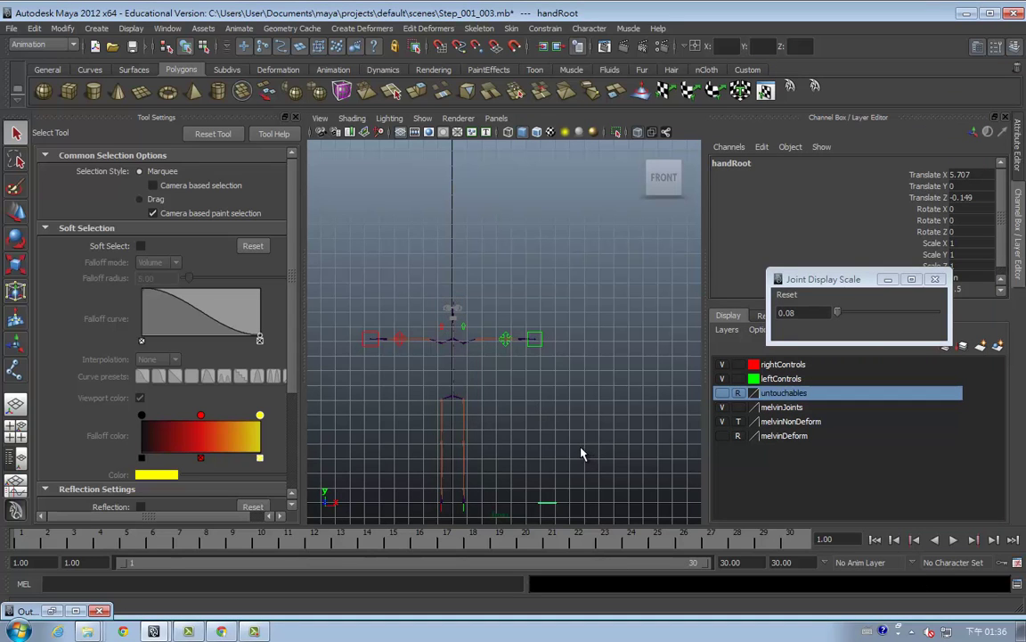
pyautogui.scroll(2, 581, 453)
pyautogui.keyDown('alt'); pyautogui.moveTo(605, 472); pyautogui.dragTo(589, 320, button='middle'); pyautogui.keyUp('alt')
pyautogui.press('w')
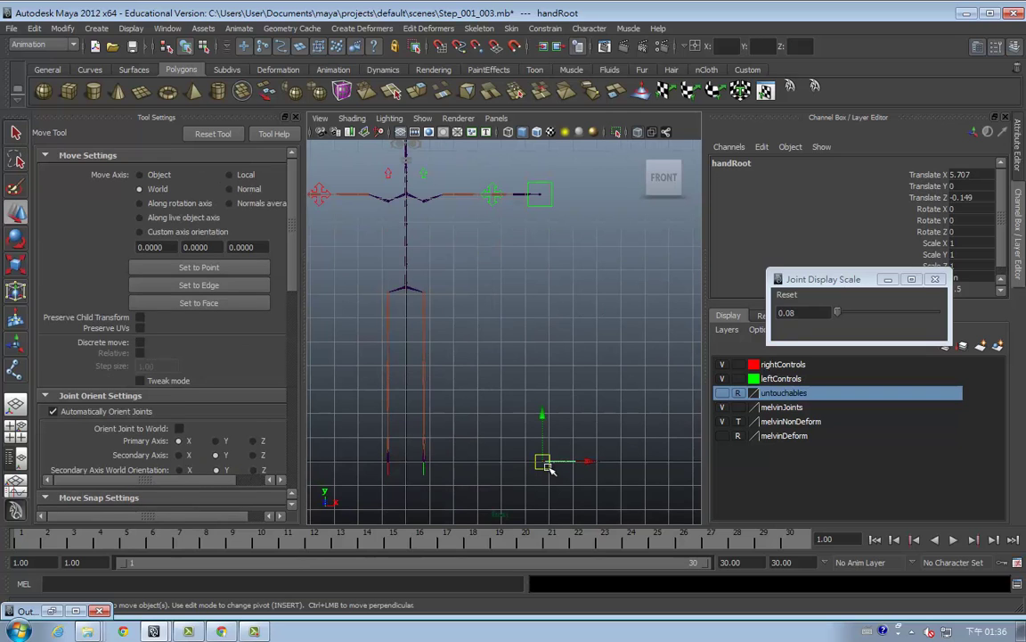
pyautogui.click(516, 218)
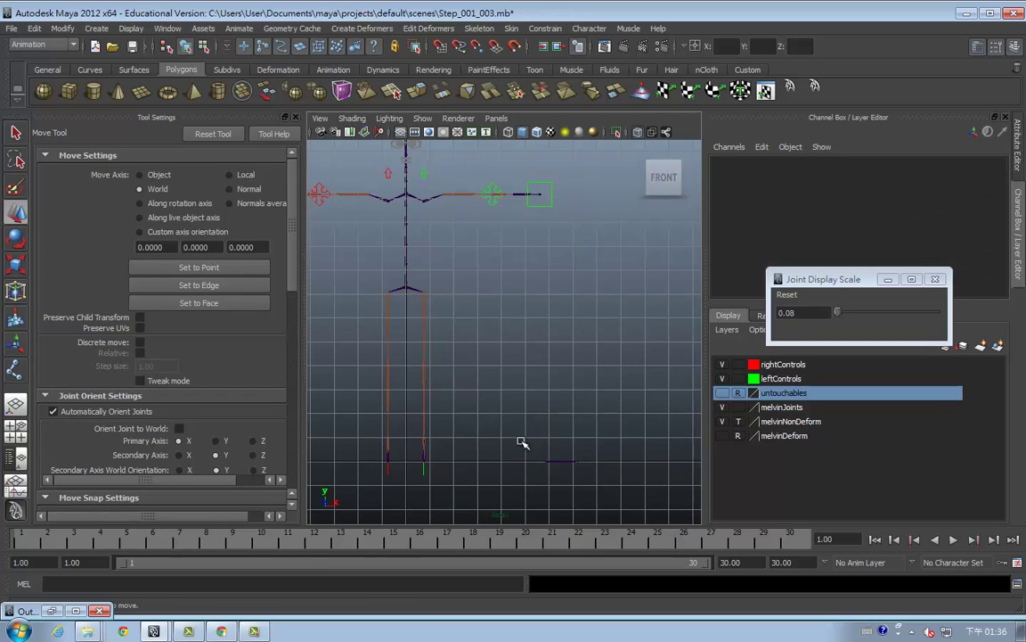
pyautogui.scroll(2, 539, 472)
pyautogui.keyDown('alt'); pyautogui.moveTo(567, 481); pyautogui.dragTo(499, 376, button='middle'); pyautogui.keyUp('alt')
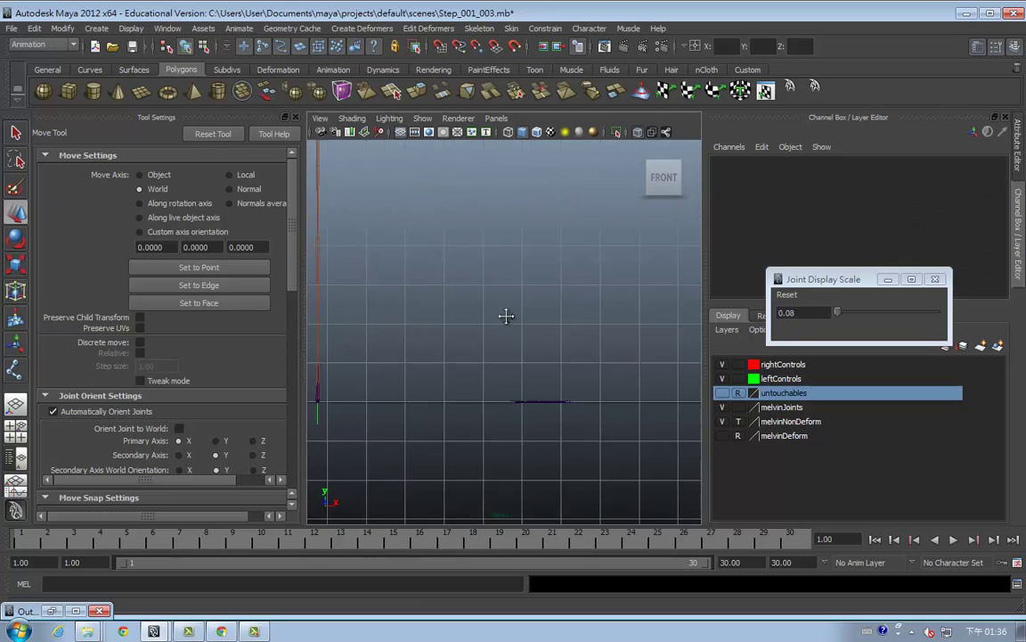
# Raise handRoot along Y to the left wrist (about Y 11.169), then view from the top
pyautogui.click(499, 376)
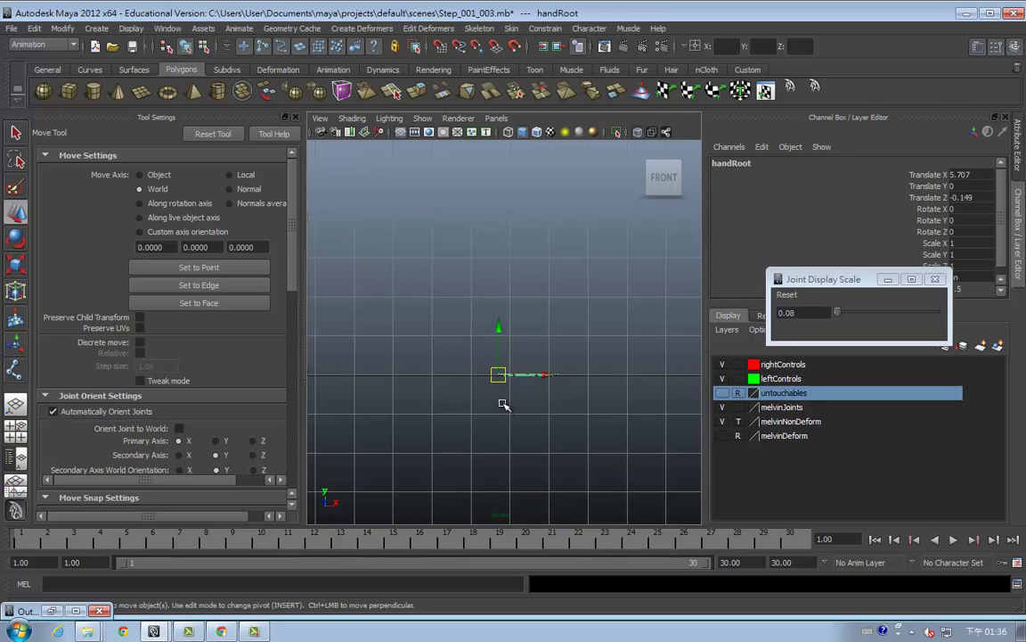
pyautogui.moveTo(498, 327); pyautogui.dragTo(498, 160)
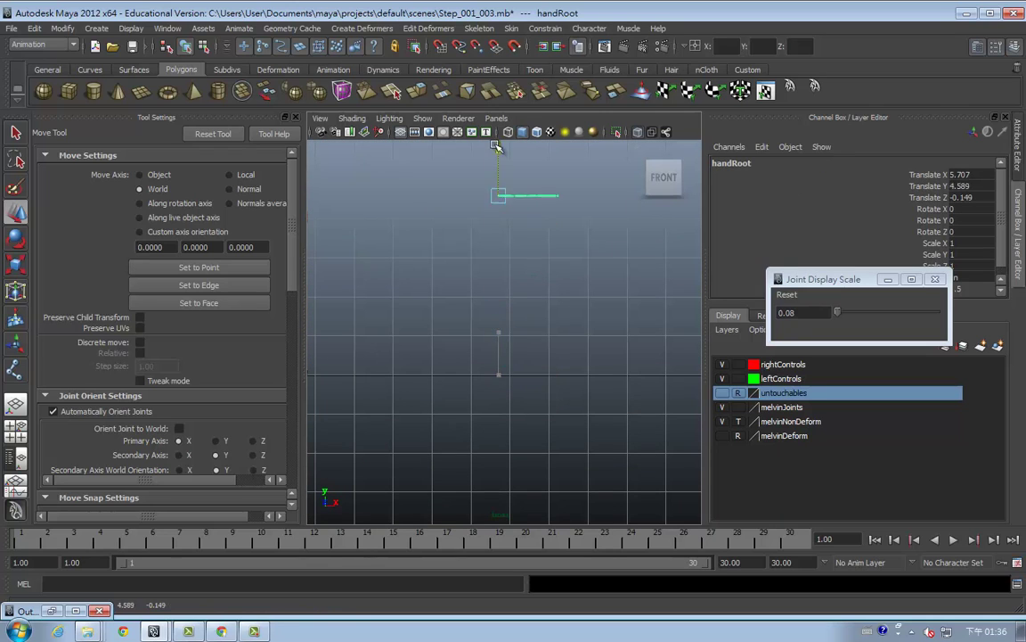
pyautogui.moveTo(499, 160)
pyautogui.keyDown('alt'); pyautogui.mouseDown(button='middle')
pyautogui.moveTo(531, 238)
pyautogui.moveTo(532, 429)
pyautogui.mouseUp(button='middle'); pyautogui.keyUp('alt')
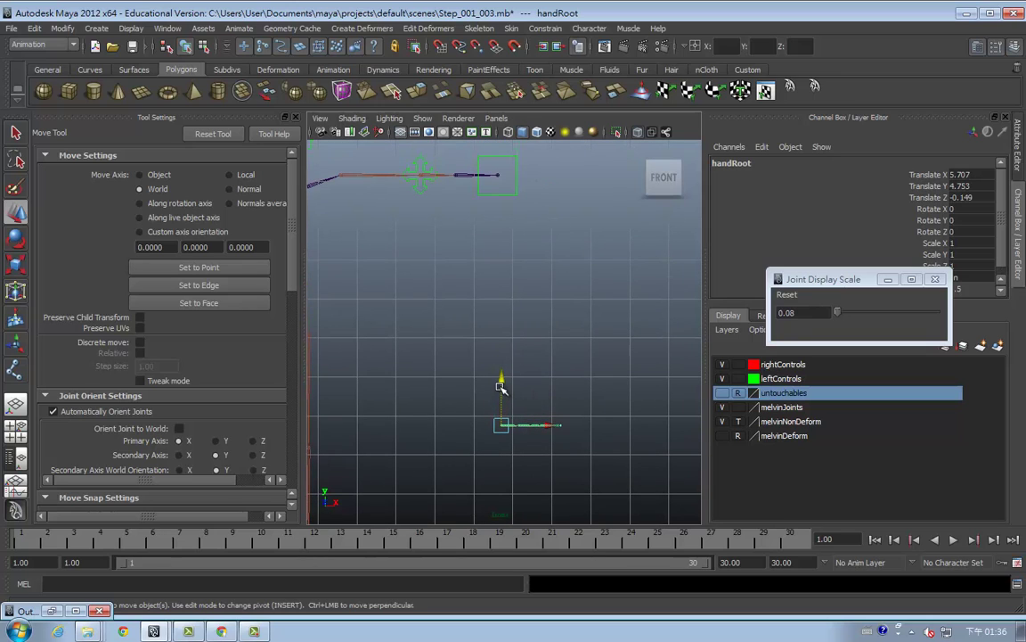
pyautogui.moveTo(501, 385); pyautogui.dragTo(501, 189)
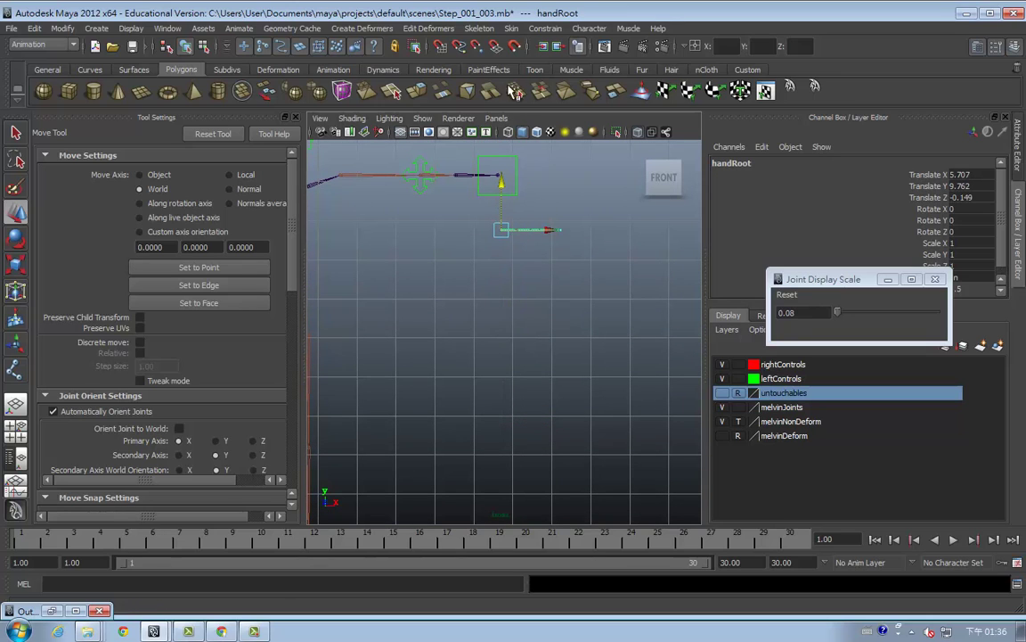
pyautogui.moveTo(501, 229); pyautogui.dragTo(505, 199)
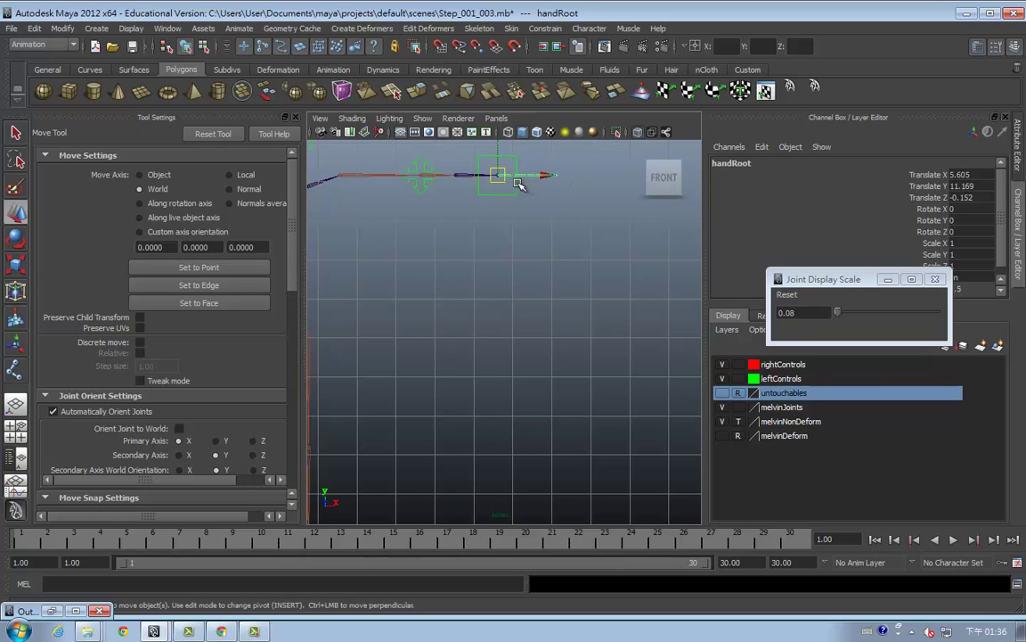
pyautogui.click(508, 191)
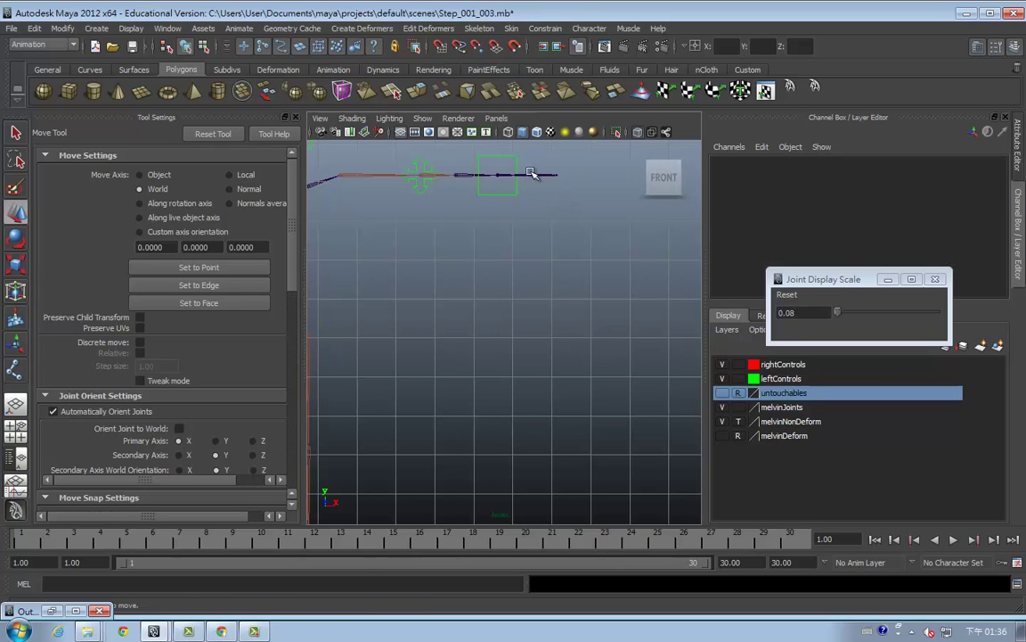
pyautogui.moveTo(524, 198); pyautogui.dragTo(452, 200)
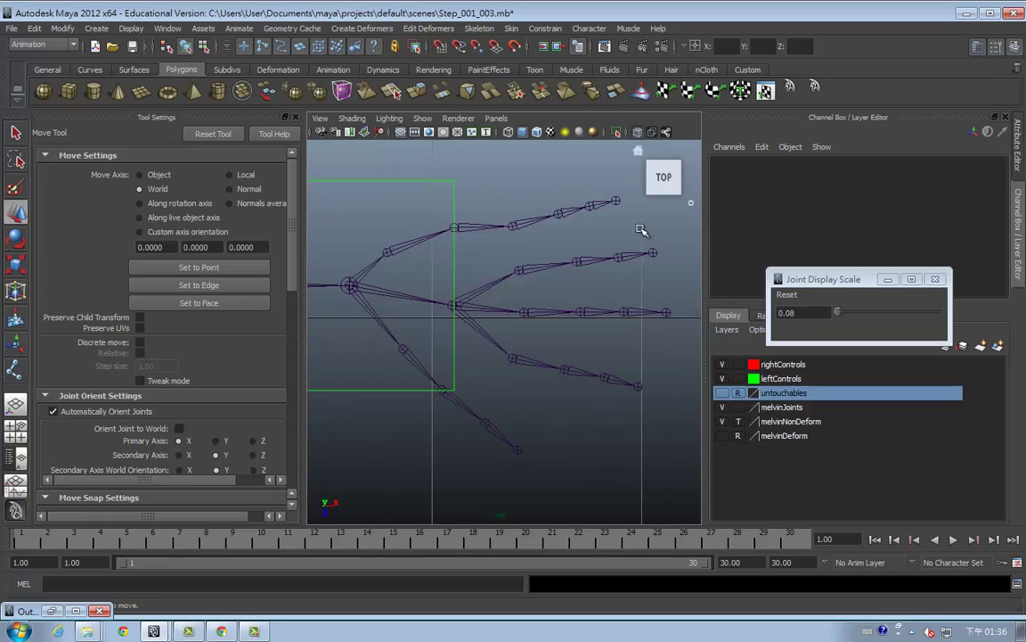
# Slide handRoot along X to Translate X 5.7 at the wrist and show melvinDeform again
pyautogui.click(353, 286)
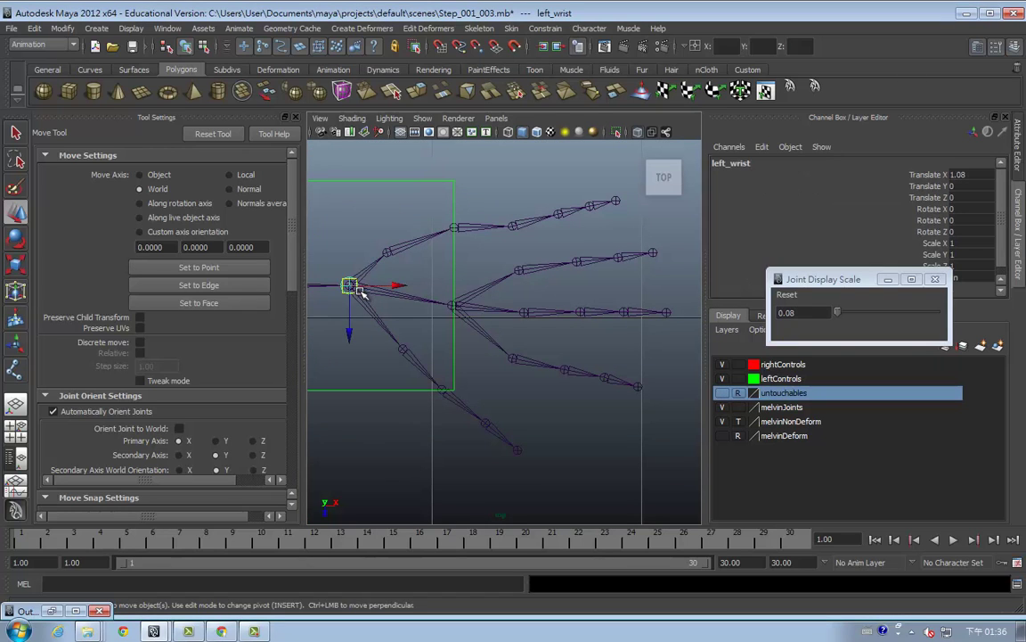
pyautogui.click(57, 611)
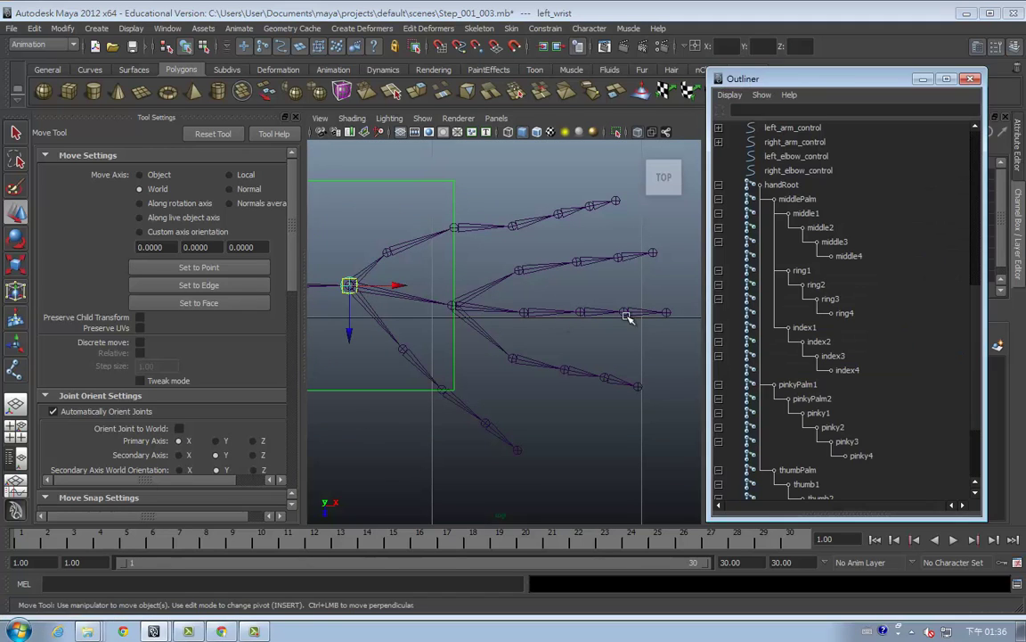
pyautogui.click(726, 184)
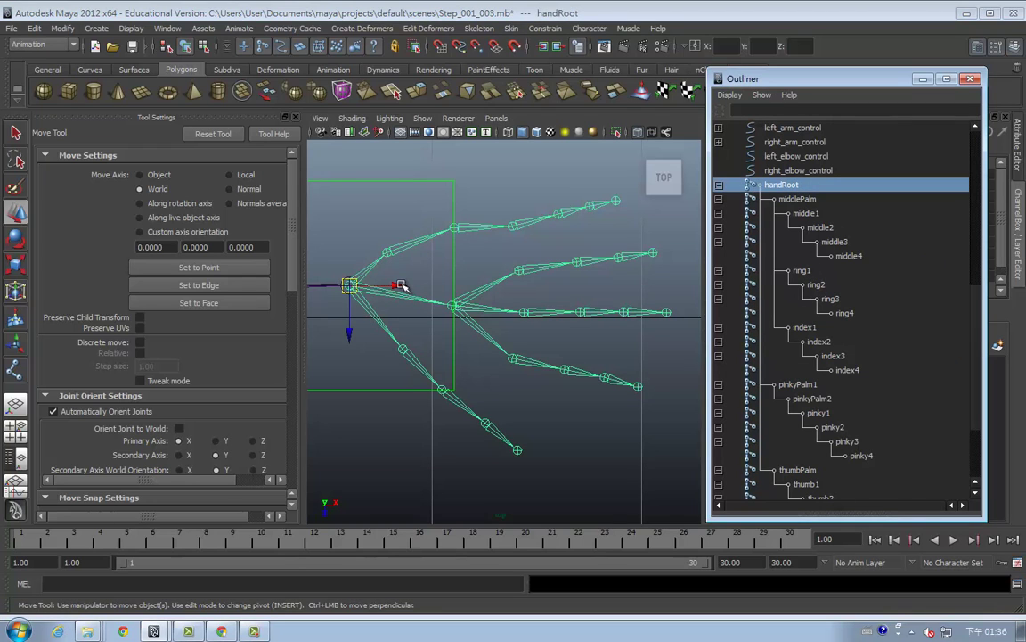
pyautogui.moveTo(401, 285); pyautogui.dragTo(429, 288)
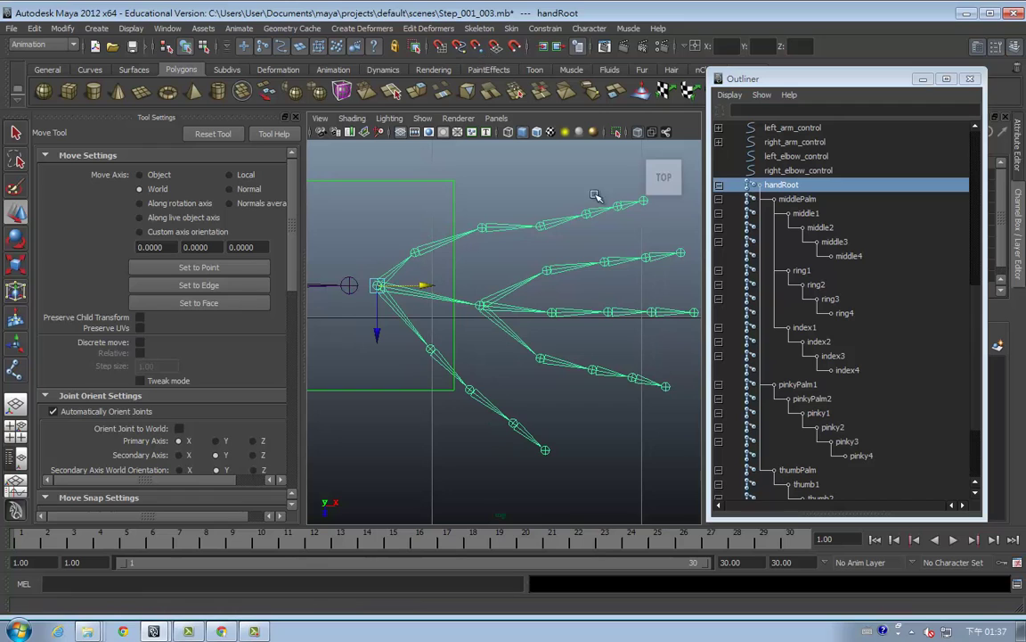
pyautogui.click(923, 79)
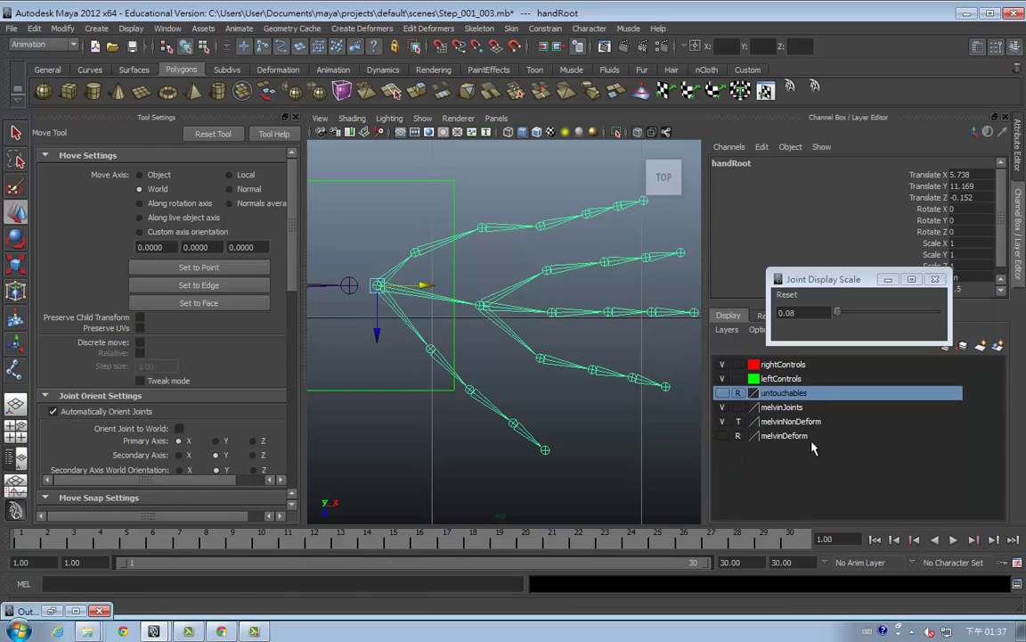
pyautogui.click(723, 437)
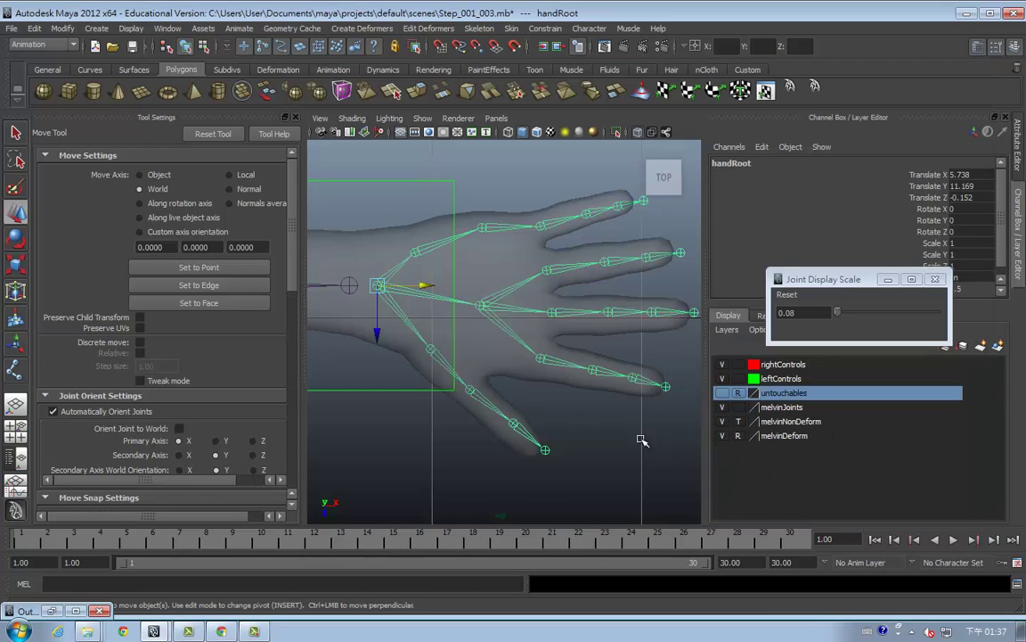
pyautogui.moveTo(425, 286); pyautogui.dragTo(417, 287)
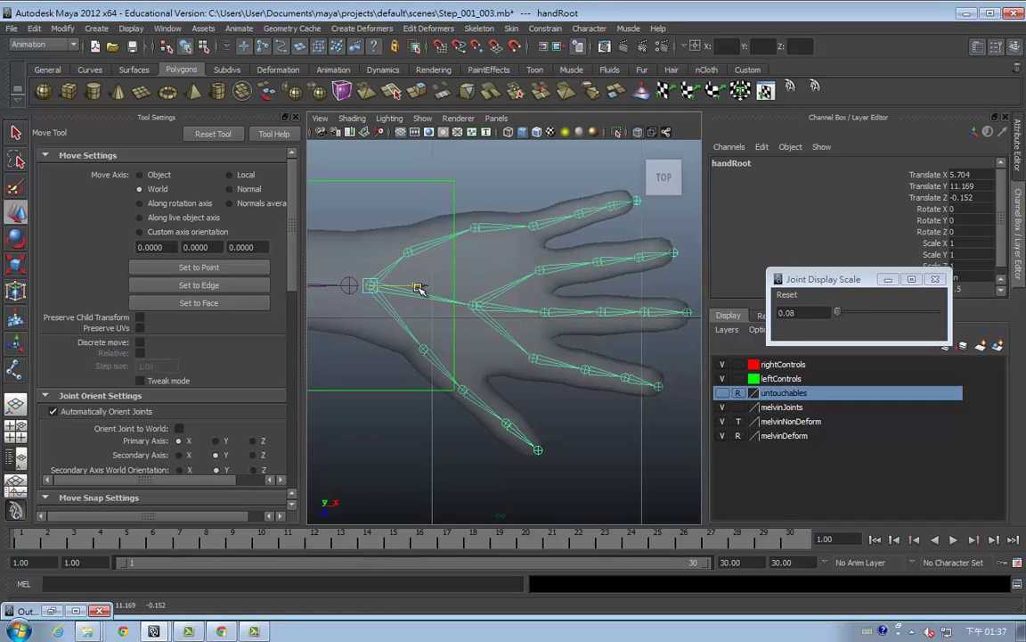
pyautogui.moveTo(505, 370)
pyautogui.keyDown('alt'); pyautogui.mouseDown()
pyautogui.moveTo(442, 385)
pyautogui.moveTo(421, 308)
pyautogui.moveTo(449, 389)
pyautogui.moveTo(605, 398)
pyautogui.mouseUp(); pyautogui.keyUp('alt')
# Lower the thumbPalm, thumb1, thumb2 and thumb3 joints into the mesh's thumb
pyautogui.scroll(2, 516, 313)
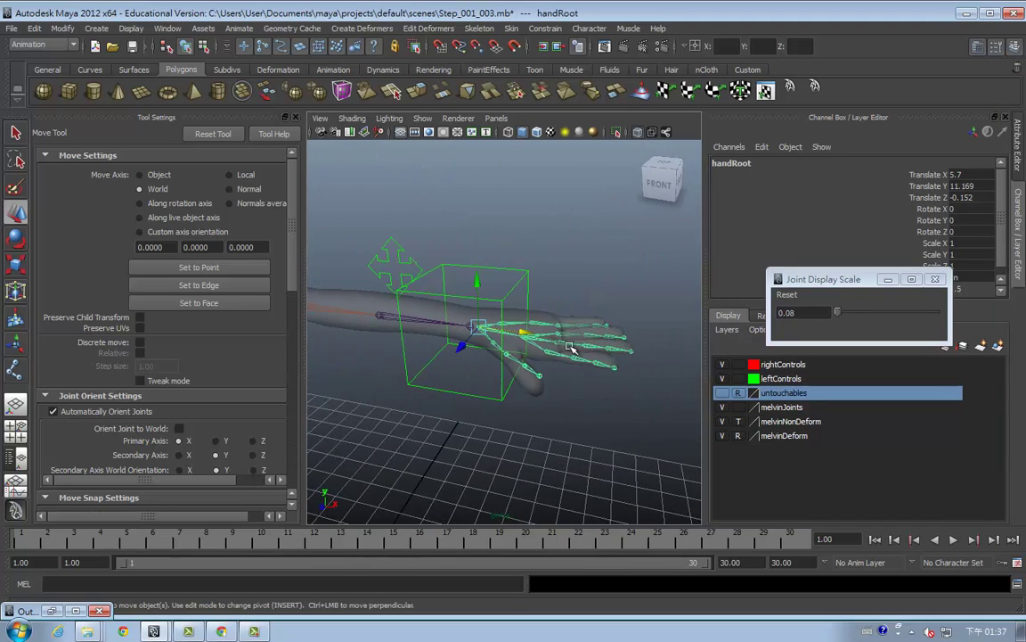
pyautogui.scroll(3, 390, 326)
pyautogui.moveTo(430, 319)
pyautogui.keyDown('alt'); pyautogui.mouseDown()
pyautogui.moveTo(499, 390)
pyautogui.moveTo(556, 378)
pyautogui.moveTo(491, 366)
pyautogui.moveTo(484, 382)
pyautogui.moveTo(396, 328)
pyautogui.moveTo(467, 394)
pyautogui.moveTo(522, 418)
pyautogui.moveTo(499, 383)
pyautogui.mouseUp(); pyautogui.keyUp('alt')
pyautogui.click(392, 324)
pyautogui.moveTo(512, 334)
pyautogui.mouseDown()
pyautogui.moveTo(558, 380)
pyautogui.moveTo(528, 360)
pyautogui.mouseUp()
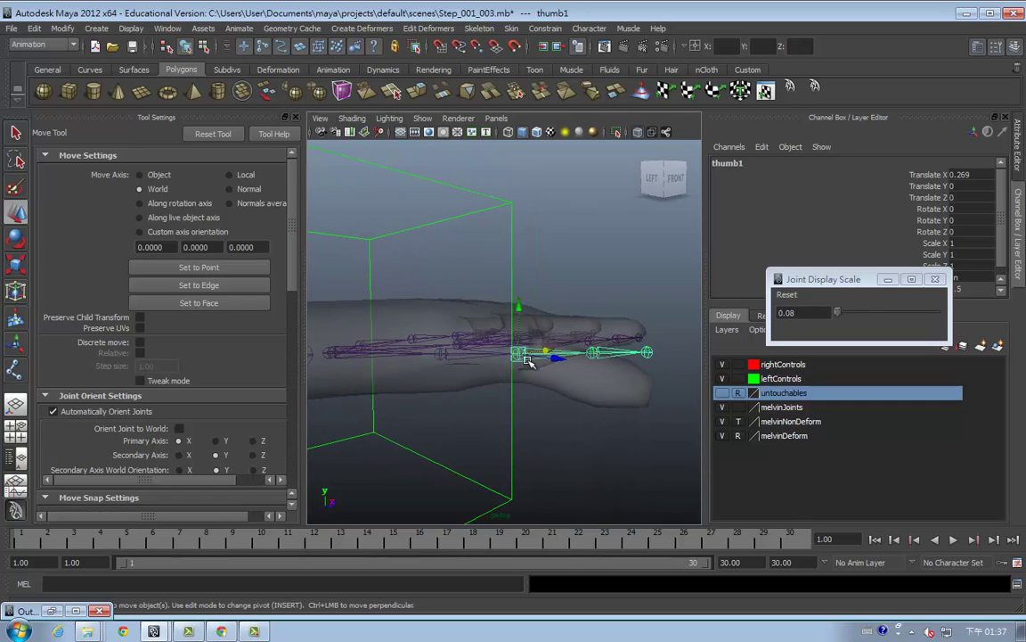
pyautogui.moveTo(518, 314); pyautogui.dragTo(521, 321)
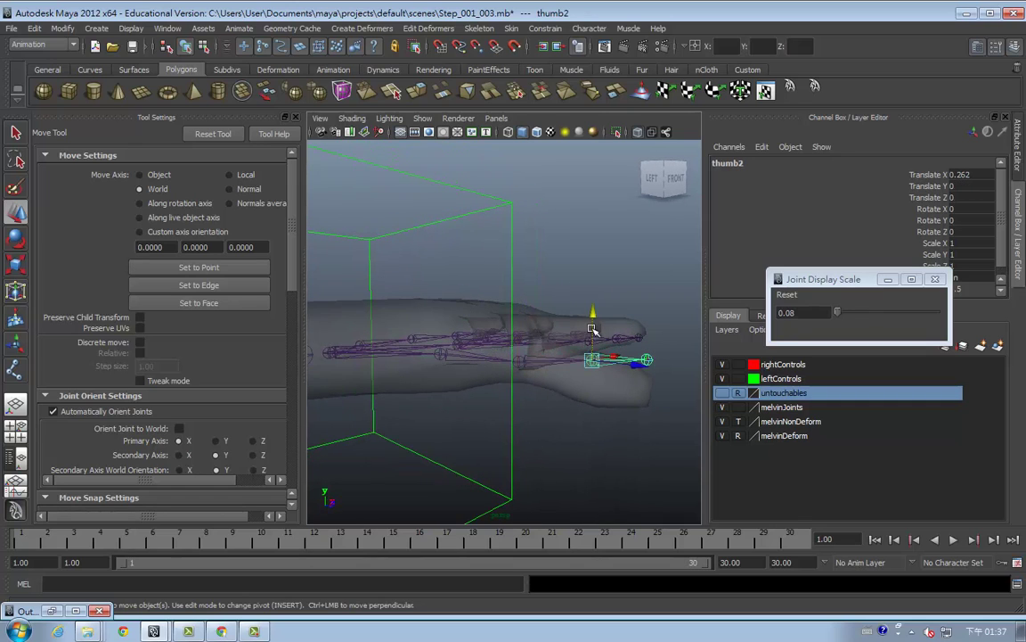
pyautogui.click(593, 360)
pyautogui.click(650, 376)
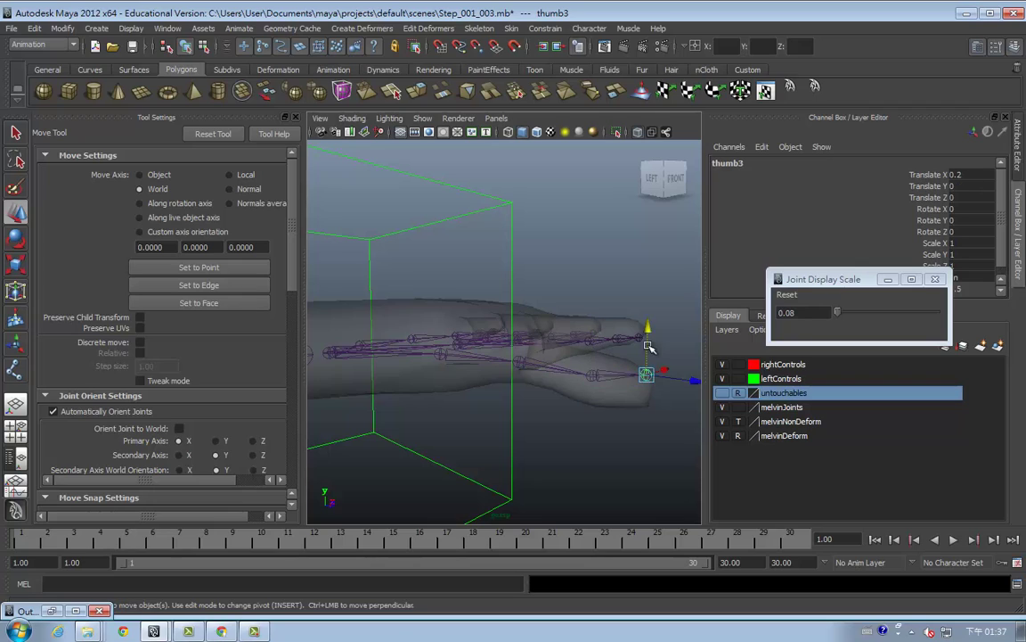
# Orbit to a front-right angle and select index1, then middlePalm
pyautogui.moveTo(650, 376)
pyautogui.keyDown('alt'); pyautogui.mouseDown()
pyautogui.moveTo(515, 442)
pyautogui.moveTo(474, 425)
pyautogui.moveTo(486, 389)
pyautogui.moveTo(408, 377)
pyautogui.moveTo(414, 360)
pyautogui.moveTo(484, 362)
pyautogui.moveTo(392, 357)
pyautogui.moveTo(472, 360)
pyautogui.moveTo(412, 354)
pyautogui.moveTo(489, 344)
pyautogui.moveTo(502, 344)
pyautogui.moveTo(500, 356)
pyautogui.moveTo(457, 300)
pyautogui.moveTo(480, 340)
pyautogui.moveTo(509, 344)
pyautogui.moveTo(463, 325)
pyautogui.moveTo(481, 334)
pyautogui.moveTo(456, 275)
pyautogui.mouseUp(); pyautogui.keyUp('alt')
pyautogui.click(497, 339)
pyautogui.click(451, 310)
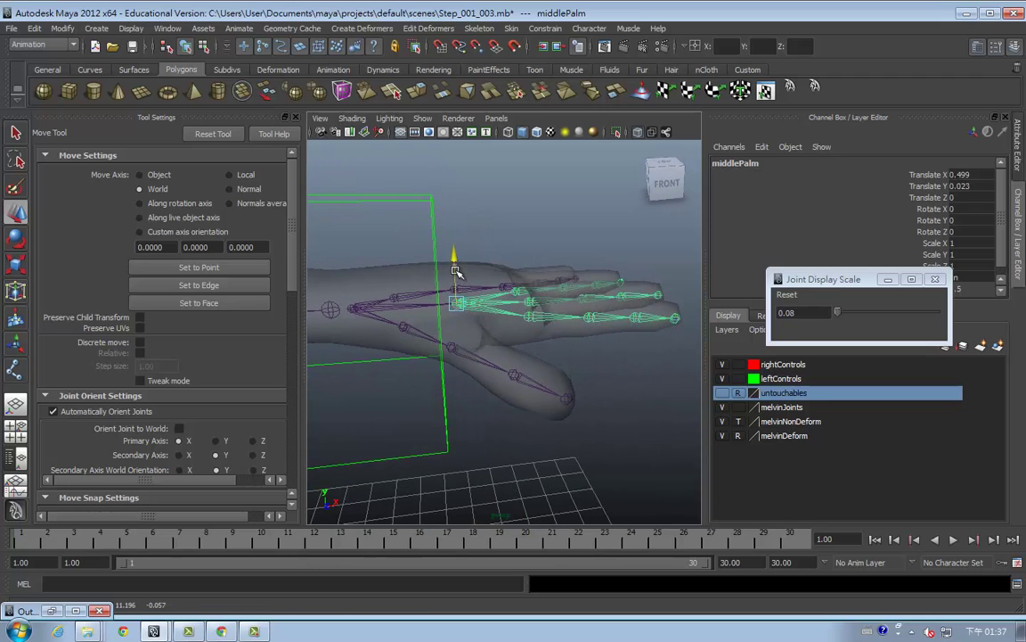
# Undo the accidental middlePalm move and tumble around to check the finger joints
pyautogui.hotkey('ctrl', 'z')
pyautogui.moveTo(522, 377)
pyautogui.keyDown('alt'); pyautogui.mouseDown()
pyautogui.moveTo(499, 361)
pyautogui.moveTo(429, 364)
pyautogui.moveTo(390, 368)
pyautogui.moveTo(394, 385)
pyautogui.moveTo(484, 382)
pyautogui.moveTo(445, 385)
pyautogui.moveTo(546, 406)
pyautogui.moveTo(479, 278)
pyautogui.moveTo(525, 339)
pyautogui.moveTo(405, 389)
pyautogui.moveTo(453, 378)
pyautogui.mouseUp(); pyautogui.keyUp('alt')
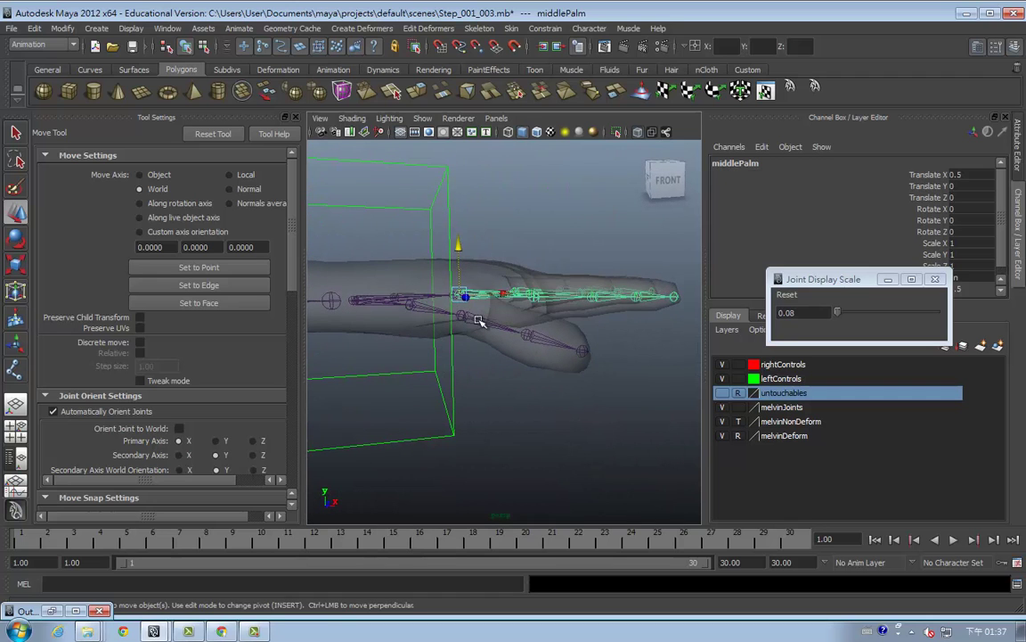
pyautogui.moveTo(573, 348)
pyautogui.keyDown('alt'); pyautogui.mouseDown()
pyautogui.moveTo(561, 357)
pyautogui.moveTo(340, 360)
pyautogui.moveTo(340, 374)
pyautogui.moveTo(339, 360)
pyautogui.moveTo(399, 369)
pyautogui.moveTo(473, 362)
pyautogui.moveTo(443, 349)
pyautogui.mouseUp(); pyautogui.keyUp('alt')
pyautogui.moveTo(550, 344)
pyautogui.keyDown('alt'); pyautogui.mouseDown()
pyautogui.moveTo(436, 360)
pyautogui.moveTo(475, 355)
pyautogui.mouseUp(); pyautogui.keyUp('alt')
pyautogui.moveTo(595, 318)
pyautogui.keyDown('alt'); pyautogui.mouseDown()
pyautogui.moveTo(483, 304)
pyautogui.moveTo(552, 312)
pyautogui.moveTo(614, 300)
pyautogui.moveTo(648, 313)
pyautogui.moveTo(649, 334)
pyautogui.moveTo(567, 311)
pyautogui.mouseUp(); pyautogui.keyUp('alt')
pyautogui.moveTo(507, 326)
pyautogui.keyDown('alt'); pyautogui.mouseDown()
pyautogui.moveTo(516, 366)
pyautogui.moveTo(538, 341)
pyautogui.moveTo(573, 337)
pyautogui.moveTo(555, 366)
pyautogui.moveTo(486, 372)
pyautogui.moveTo(520, 398)
pyautogui.moveTo(569, 408)
pyautogui.moveTo(544, 410)
pyautogui.moveTo(508, 381)
pyautogui.mouseUp(); pyautogui.keyUp('alt')
# Fit pinky1 and pinkyPalm1 inside the mesh's little finger, checking several angles, then deselect
pyautogui.click(618, 435)
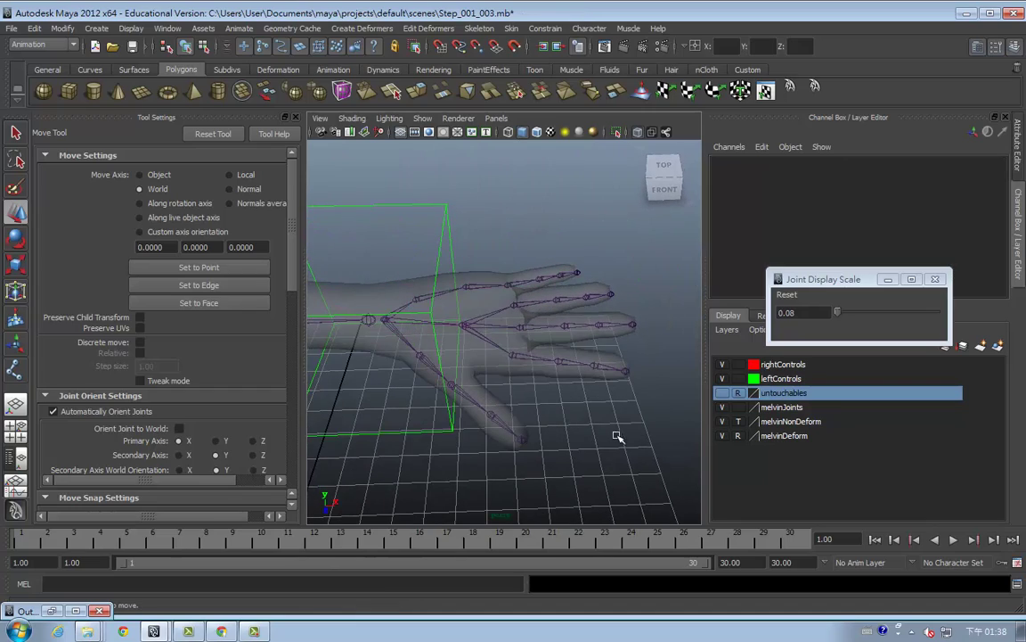
pyautogui.moveTo(623, 435)
pyautogui.keyDown('alt'); pyautogui.mouseDown()
pyautogui.moveTo(547, 435)
pyautogui.moveTo(579, 412)
pyautogui.moveTo(513, 392)
pyautogui.moveTo(422, 392)
pyautogui.moveTo(426, 382)
pyautogui.moveTo(348, 362)
pyautogui.moveTo(321, 366)
pyautogui.moveTo(321, 382)
pyautogui.moveTo(288, 373)
pyautogui.moveTo(373, 385)
pyautogui.moveTo(603, 382)
pyautogui.moveTo(532, 372)
pyautogui.moveTo(549, 381)
pyautogui.moveTo(541, 372)
pyautogui.mouseUp(); pyautogui.keyUp('alt')
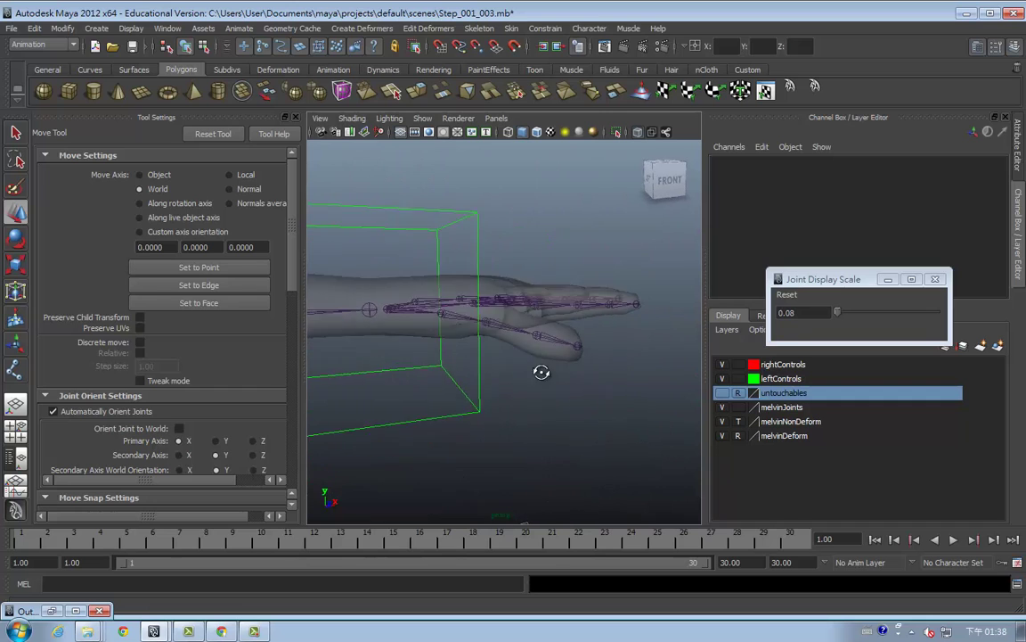
pyautogui.keyDown('alt'); pyautogui.moveTo(440, 369); pyautogui.dragTo(453, 366); pyautogui.keyUp('alt')
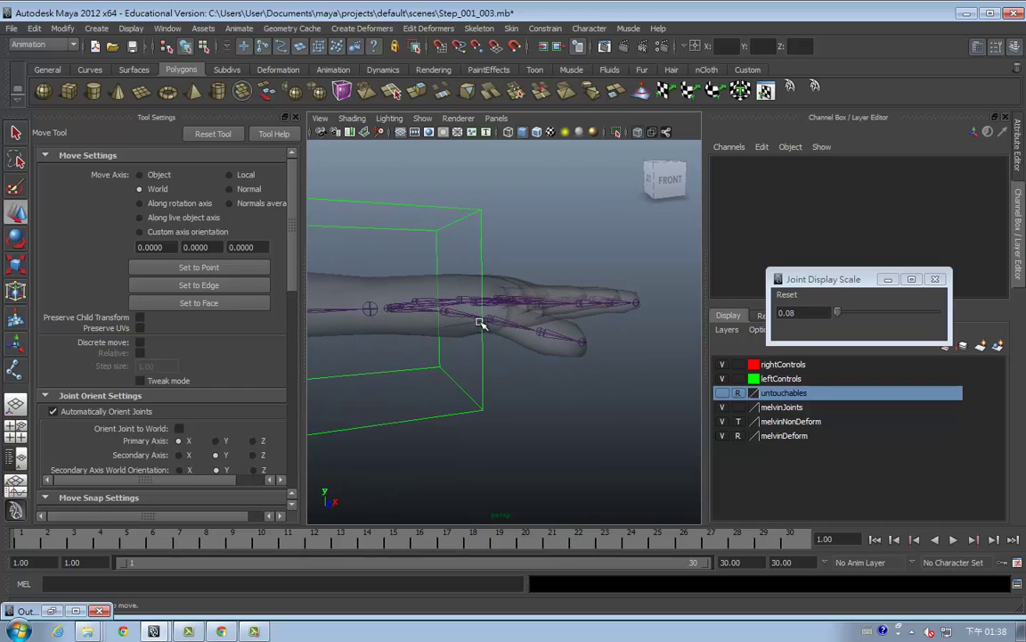
pyautogui.moveTo(587, 353)
pyautogui.keyDown('alt'); pyautogui.mouseDown()
pyautogui.moveTo(517, 381)
pyautogui.moveTo(456, 371)
pyautogui.moveTo(545, 360)
pyautogui.moveTo(478, 360)
pyautogui.moveTo(490, 362)
pyautogui.moveTo(476, 382)
pyautogui.mouseUp(); pyautogui.keyUp('alt')
pyautogui.click(503, 331)
pyautogui.keyDown('alt'); pyautogui.moveTo(504, 331); pyautogui.dragTo(569, 350); pyautogui.keyUp('alt')
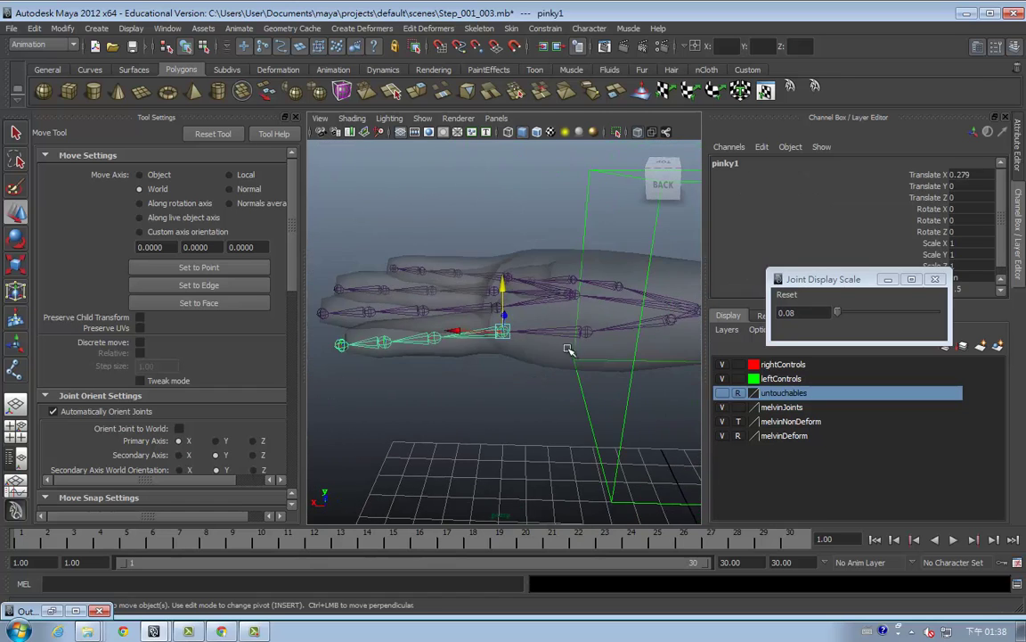
pyautogui.moveTo(673, 328)
pyautogui.keyDown('alt'); pyautogui.mouseDown()
pyautogui.moveTo(550, 360)
pyautogui.moveTo(424, 357)
pyautogui.moveTo(613, 337)
pyautogui.moveTo(424, 338)
pyautogui.moveTo(449, 344)
pyautogui.moveTo(485, 327)
pyautogui.moveTo(453, 339)
pyautogui.moveTo(454, 327)
pyautogui.moveTo(454, 341)
pyautogui.mouseUp(); pyautogui.keyUp('alt')
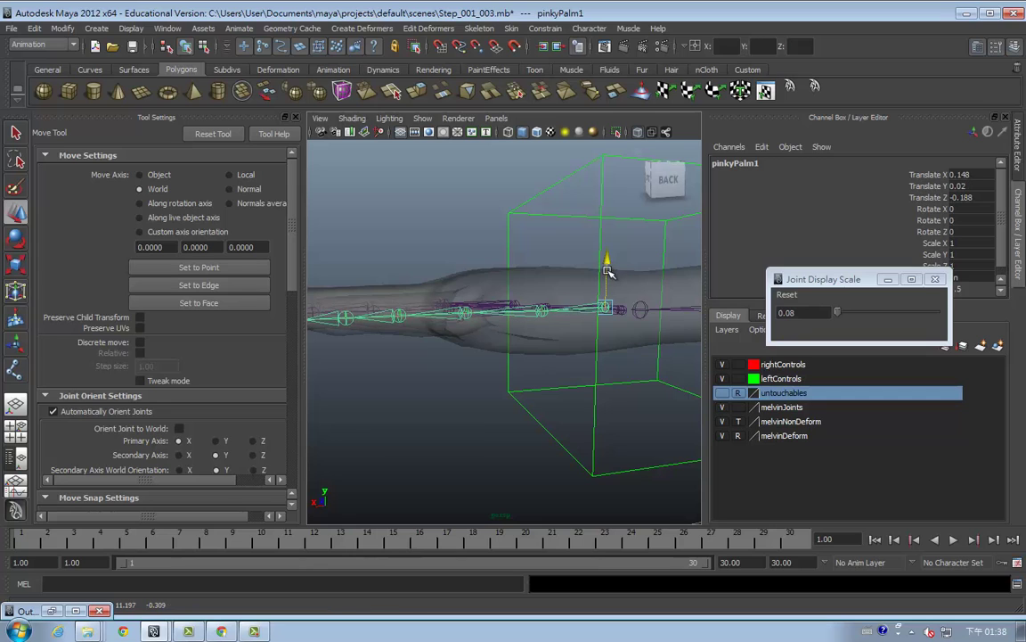
pyautogui.moveTo(607, 270)
pyautogui.keyDown('alt'); pyautogui.mouseDown()
pyautogui.moveTo(534, 367)
pyautogui.moveTo(606, 360)
pyautogui.moveTo(409, 366)
pyautogui.moveTo(415, 376)
pyautogui.moveTo(566, 373)
pyautogui.moveTo(499, 362)
pyautogui.moveTo(577, 384)
pyautogui.moveTo(557, 385)
pyautogui.moveTo(591, 417)
pyautogui.mouseUp(); pyautogui.keyUp('alt')
pyautogui.click(572, 406)
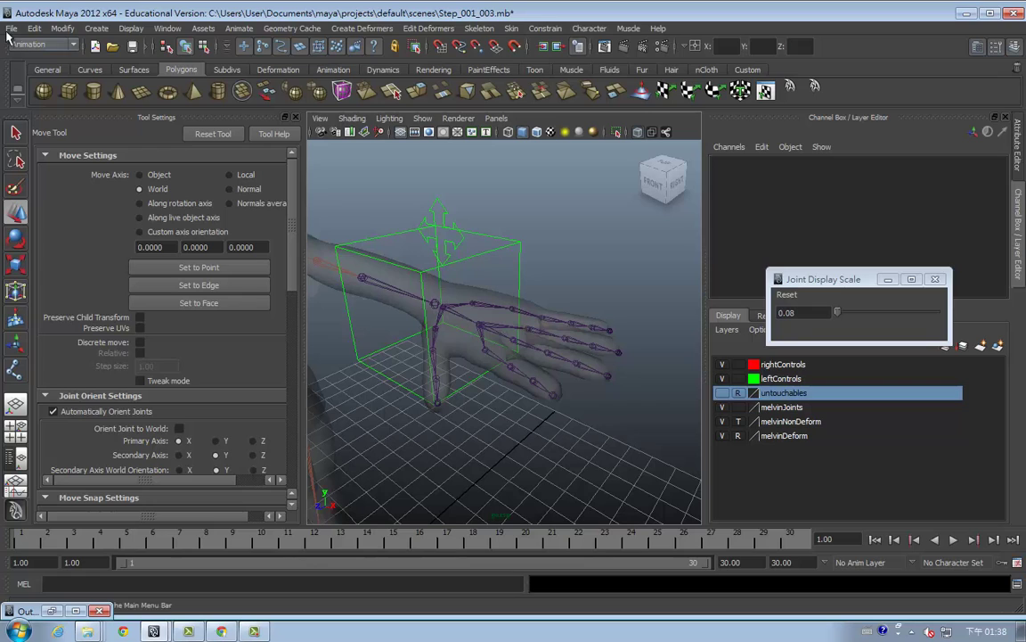
pyautogui.click(253, 632)
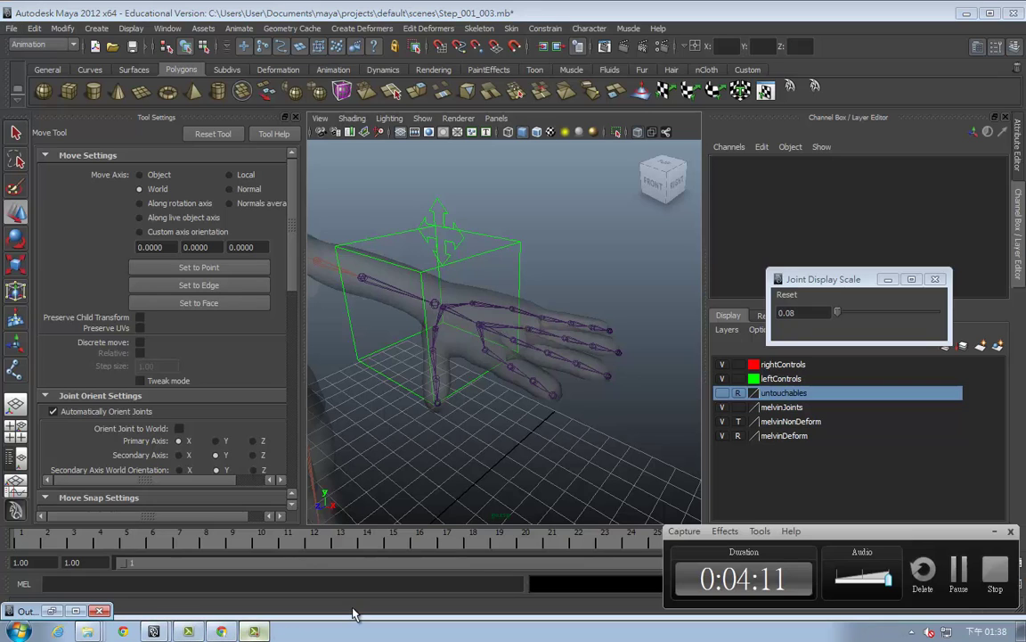